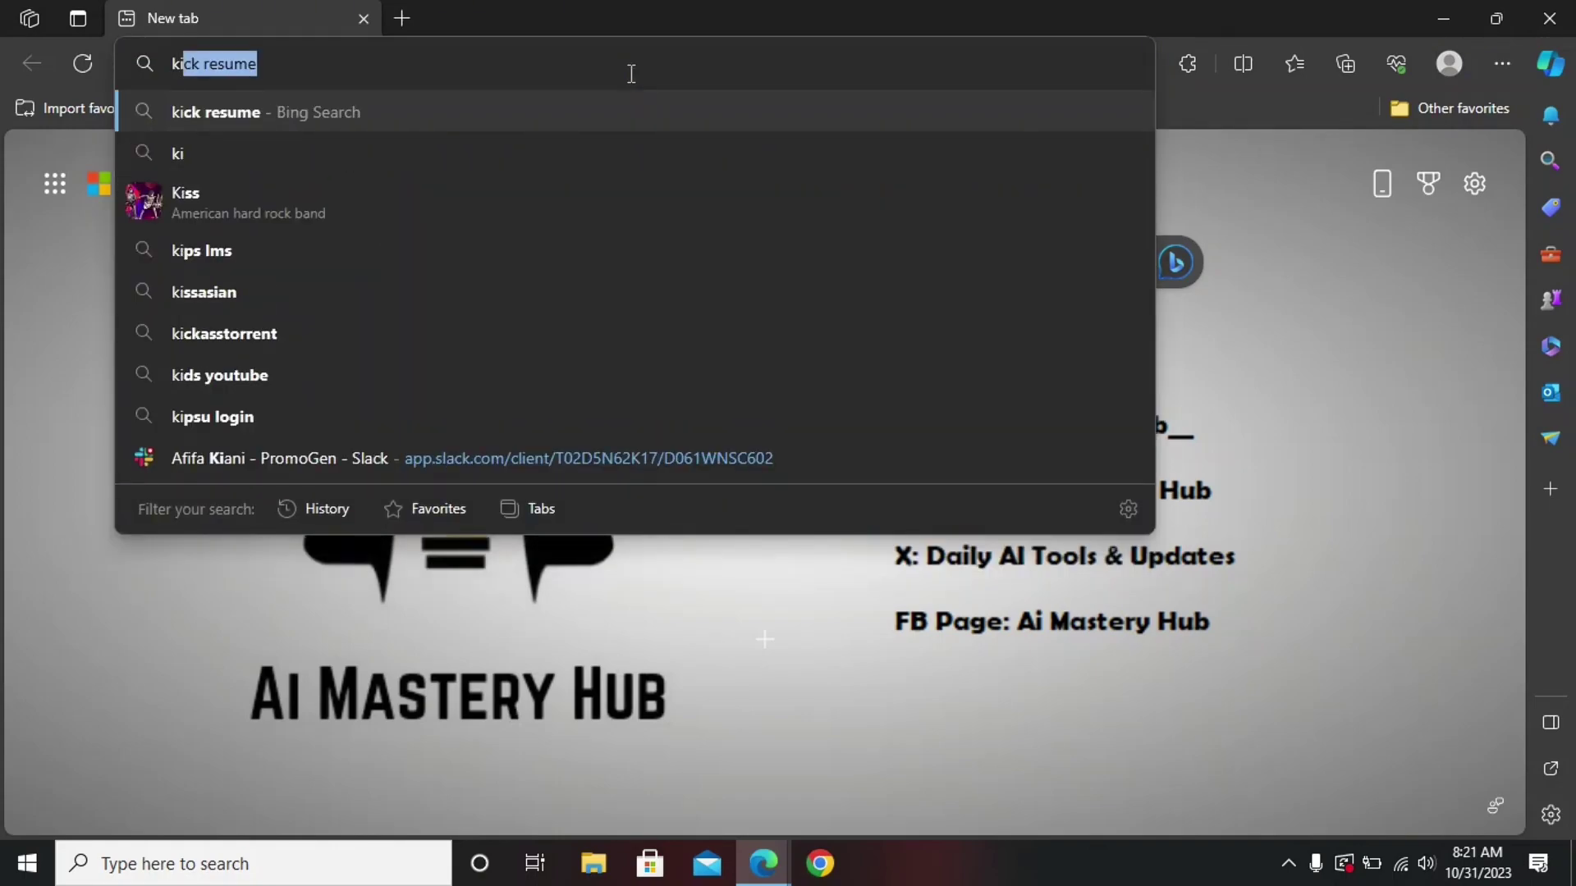
Search Bing for 'kittl com', open the Kittl homepage result and scroll through it
text(ttl)
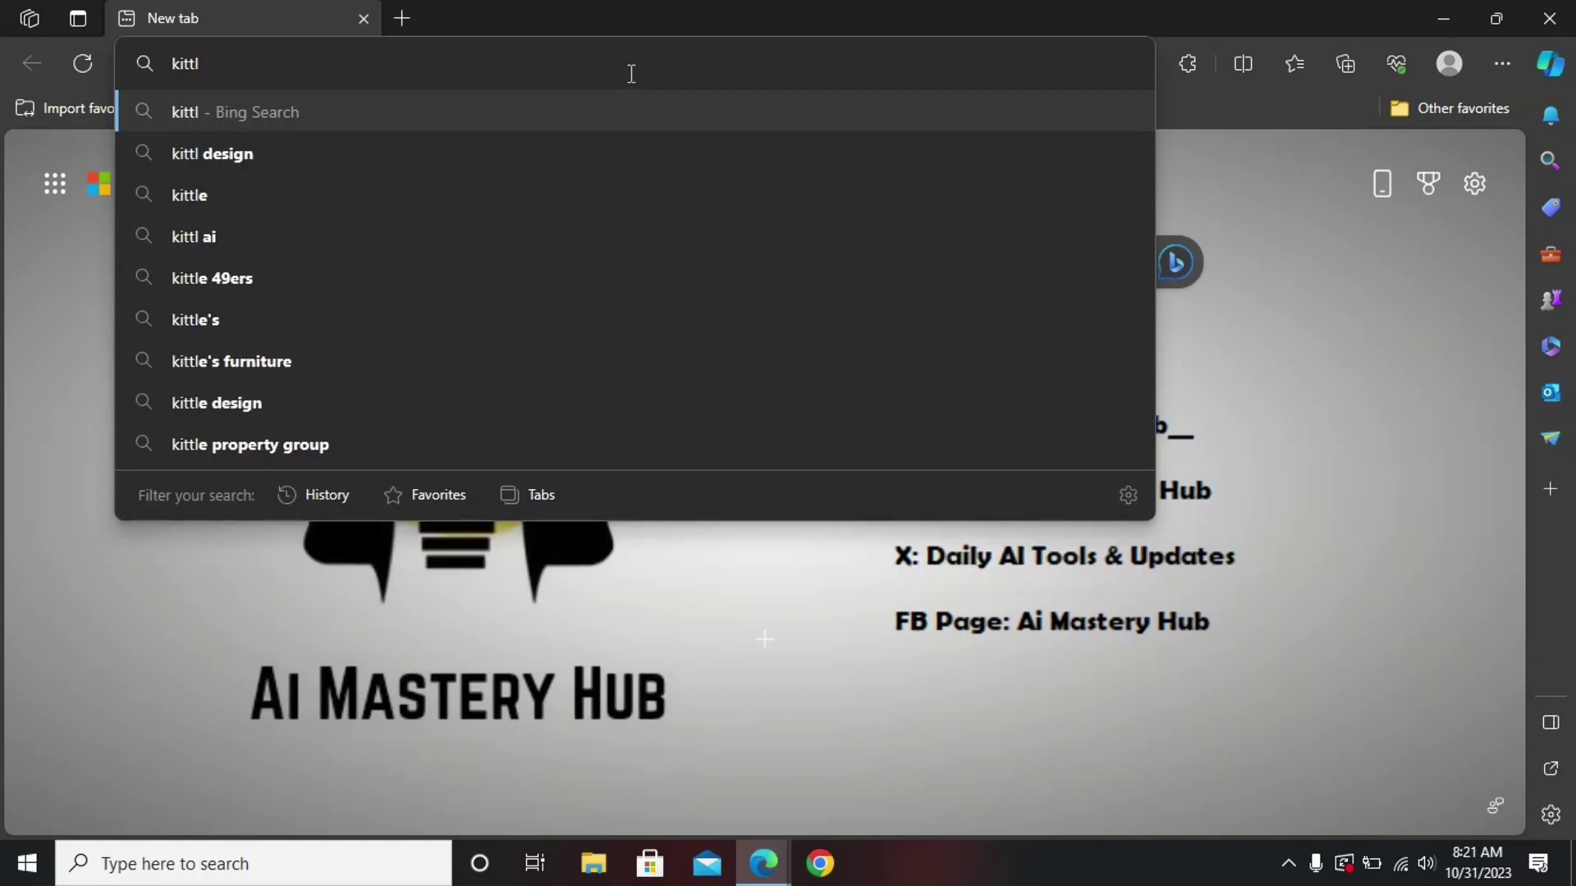
text( com)
key(Return)
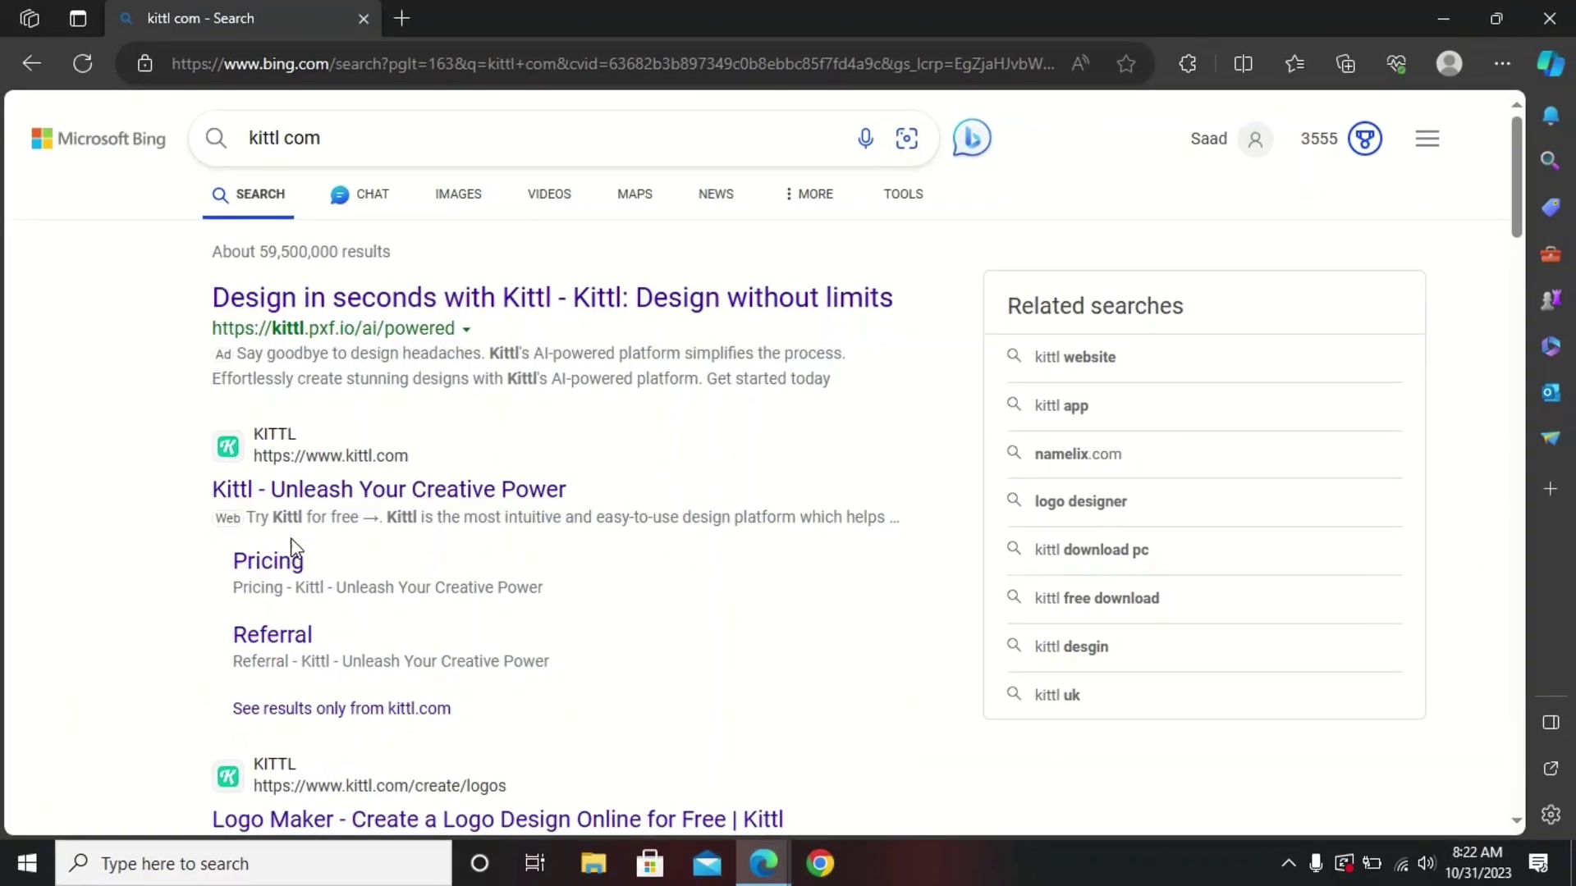
click(354, 490)
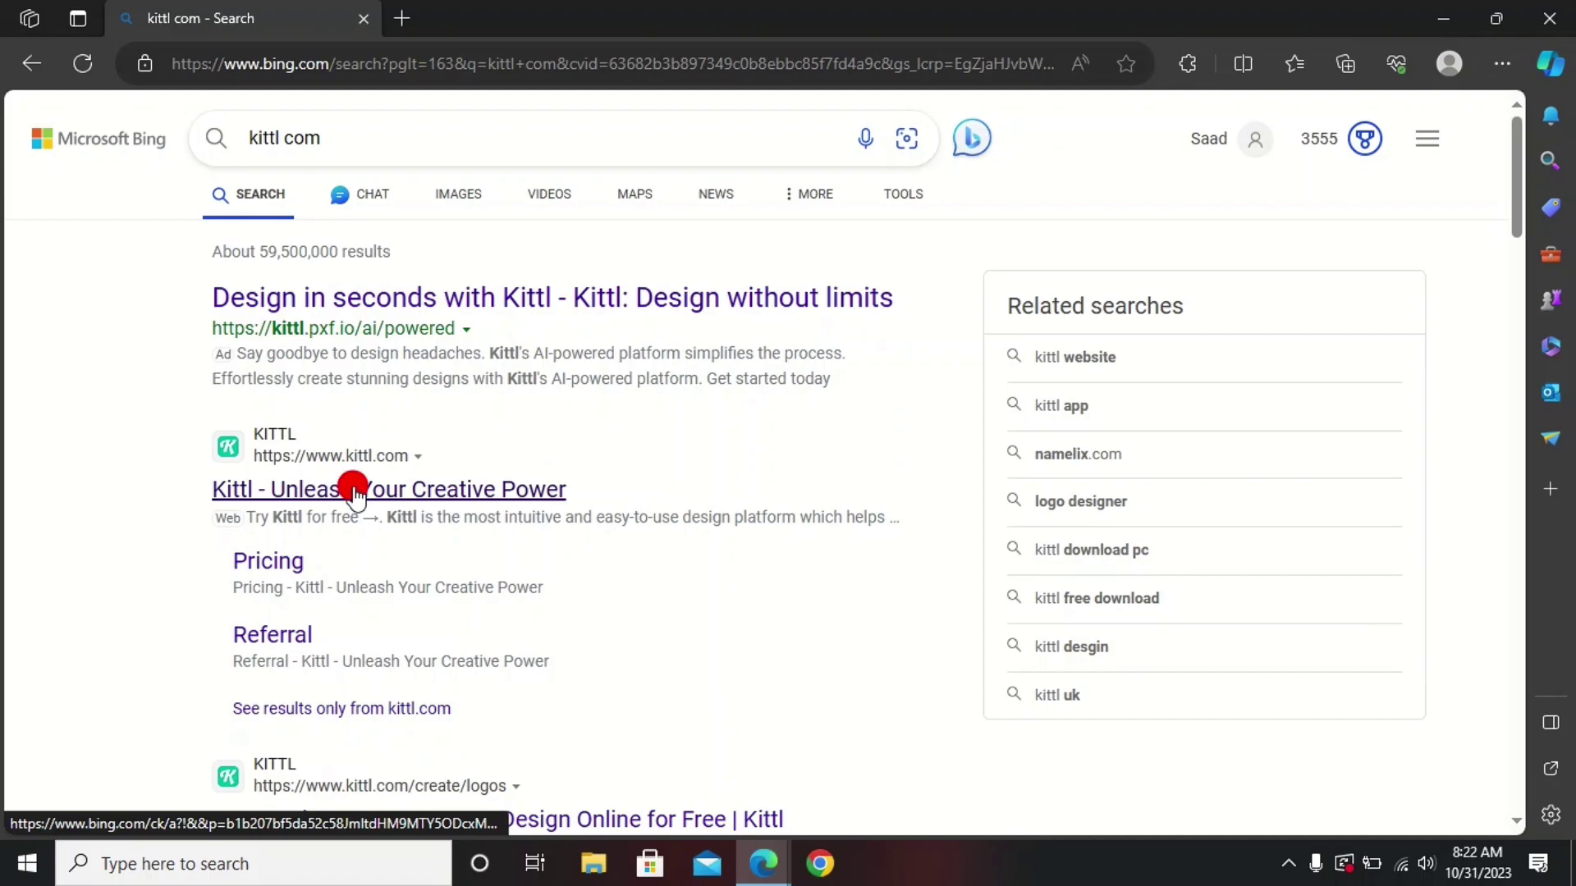
scroll(935, 544, down, 4)
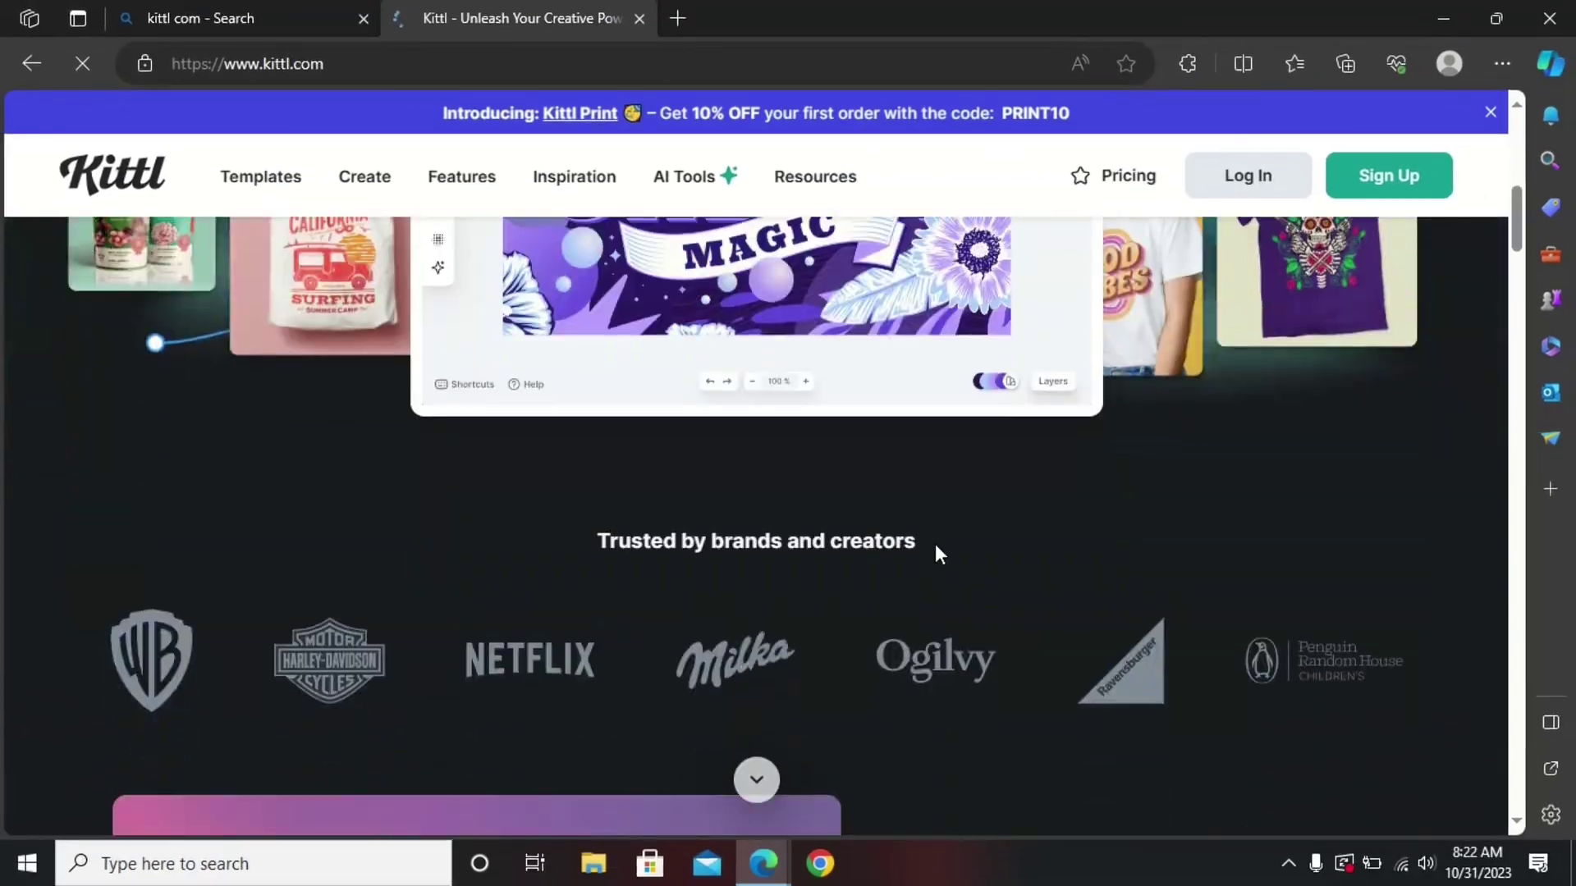
scroll(938, 544, down, 5)
scroll(948, 532, down, 4)
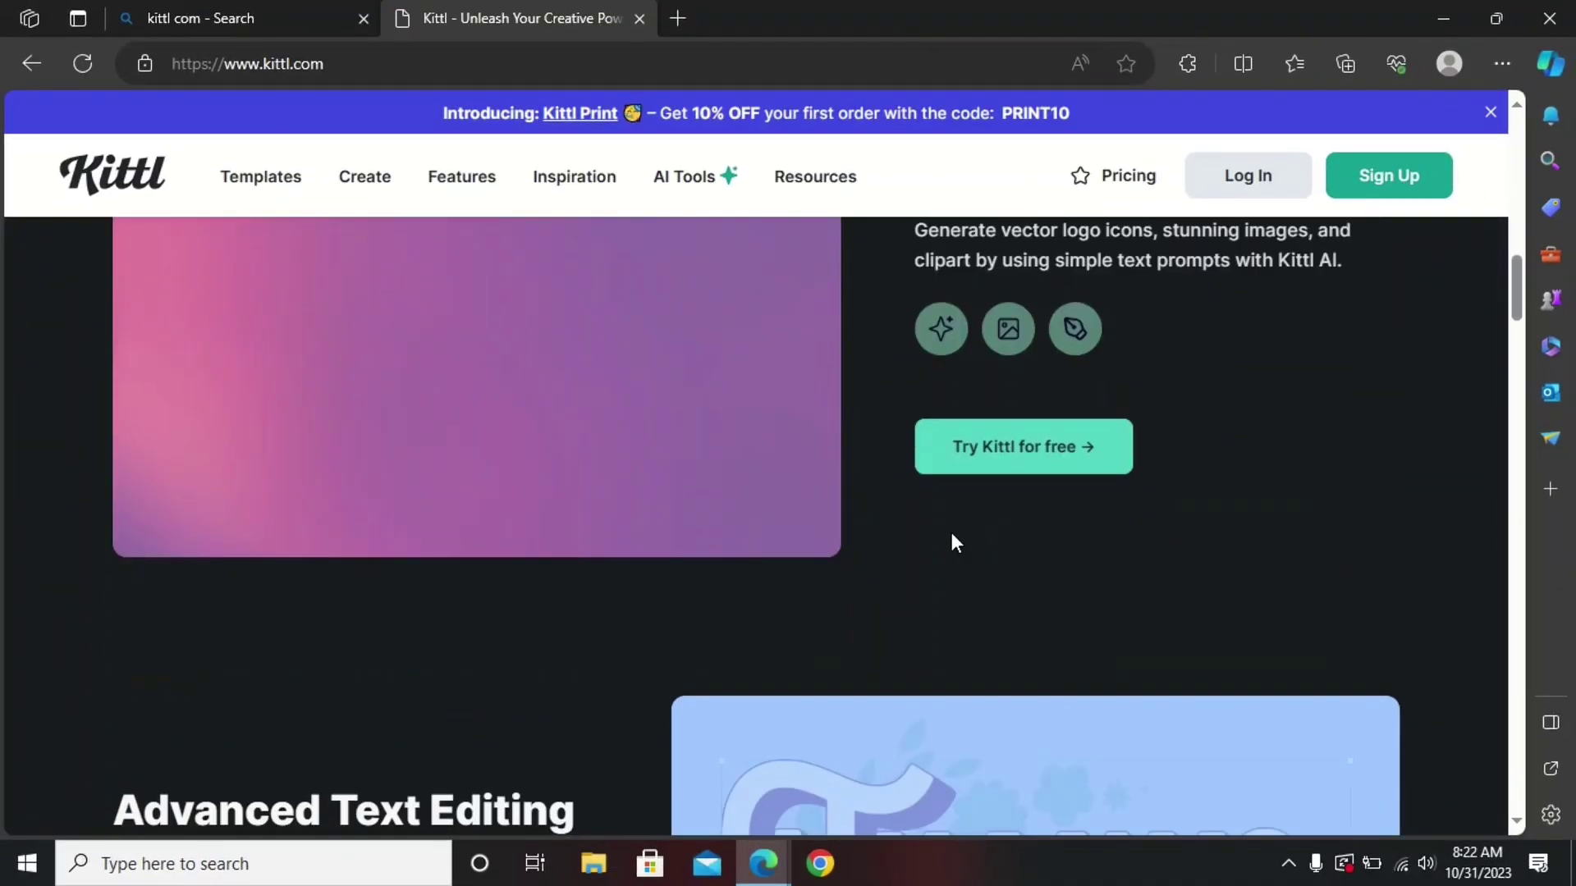
scroll(952, 542, down, 10)
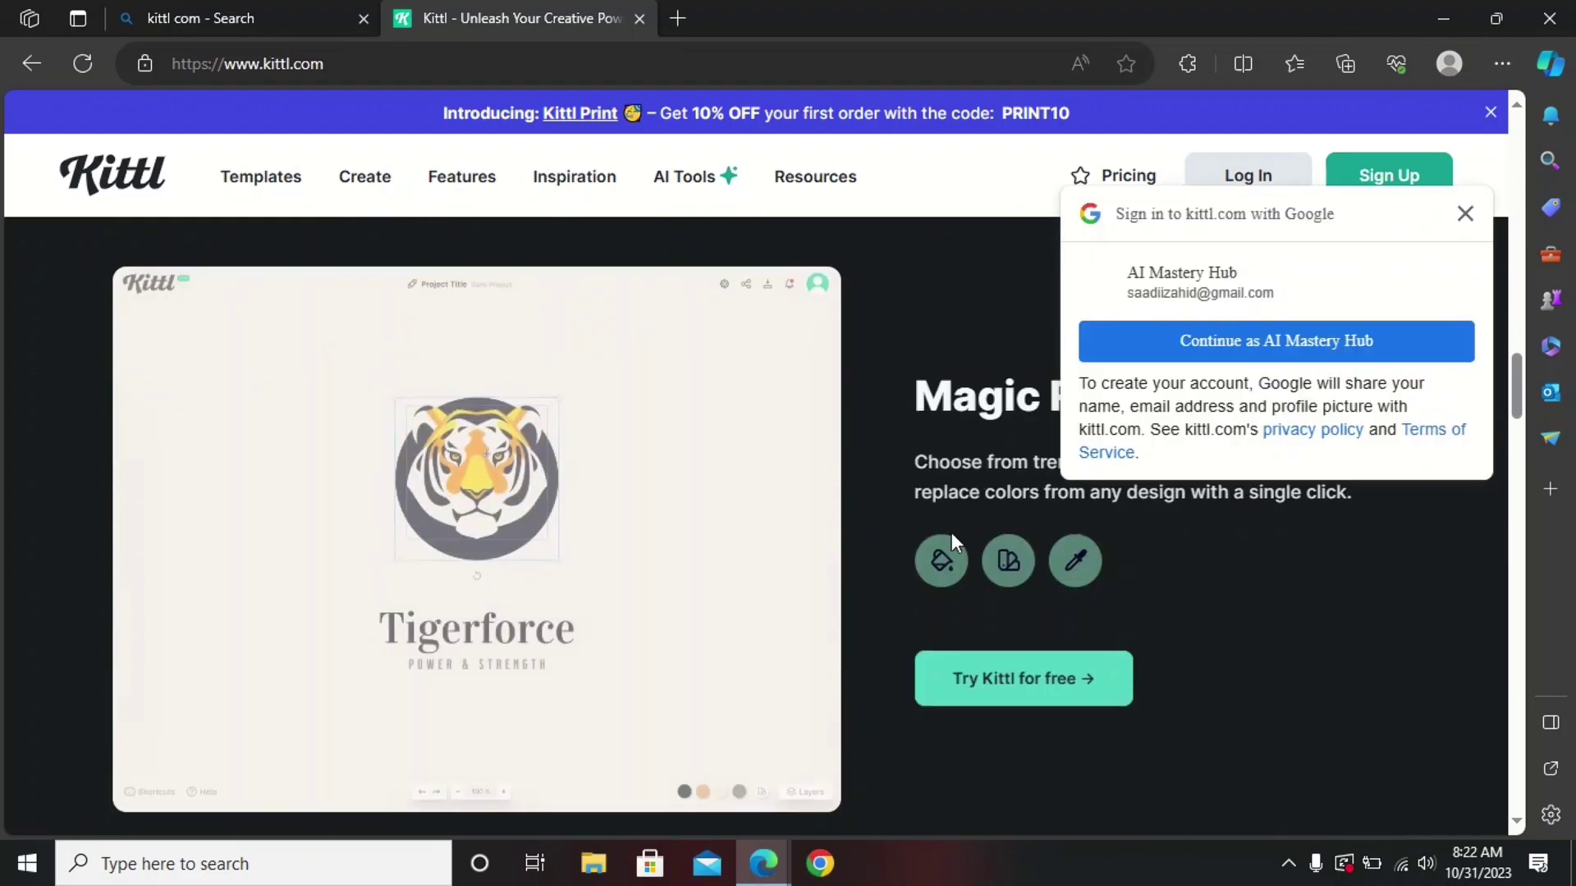
scroll(952, 532, up, 12)
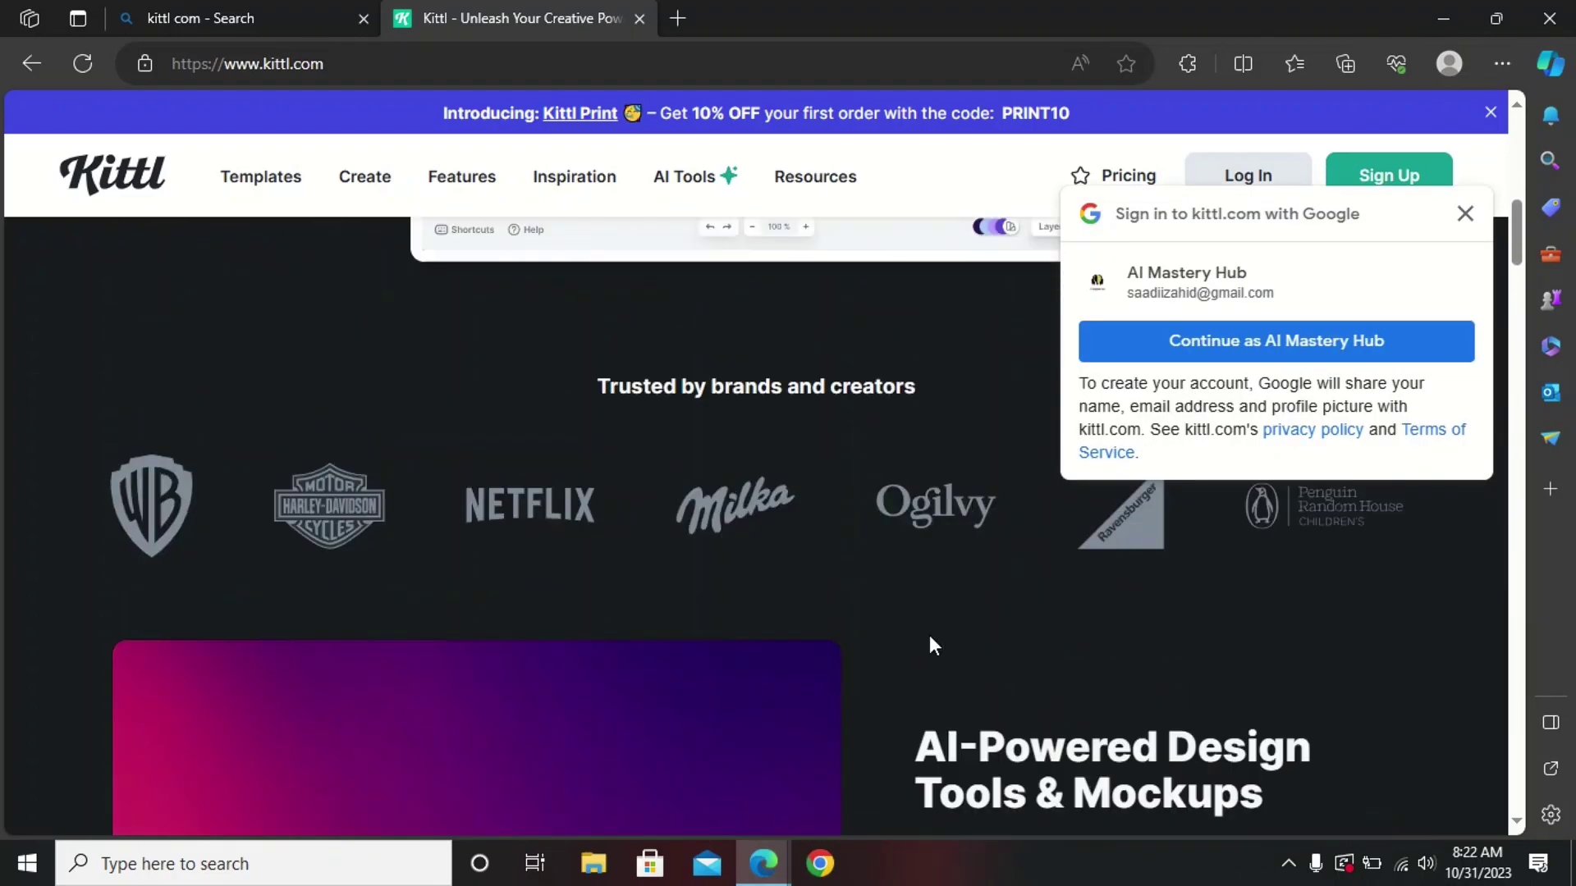
scroll(929, 635, up, 6)
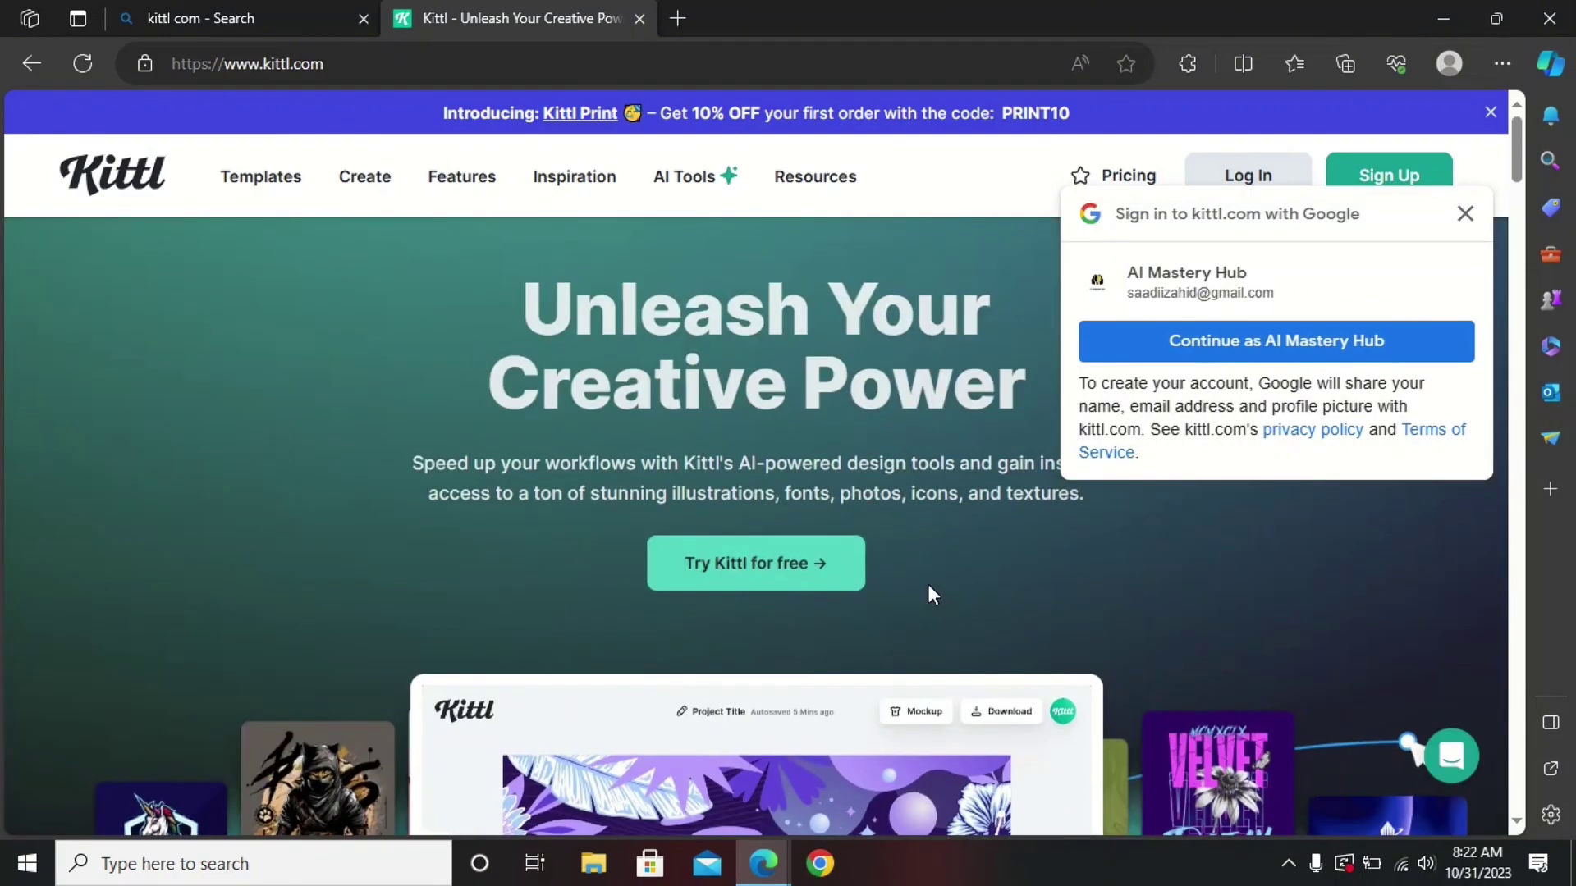
Dismiss the Google prompt and sign up for a free Kittl account with Google
click(1466, 215)
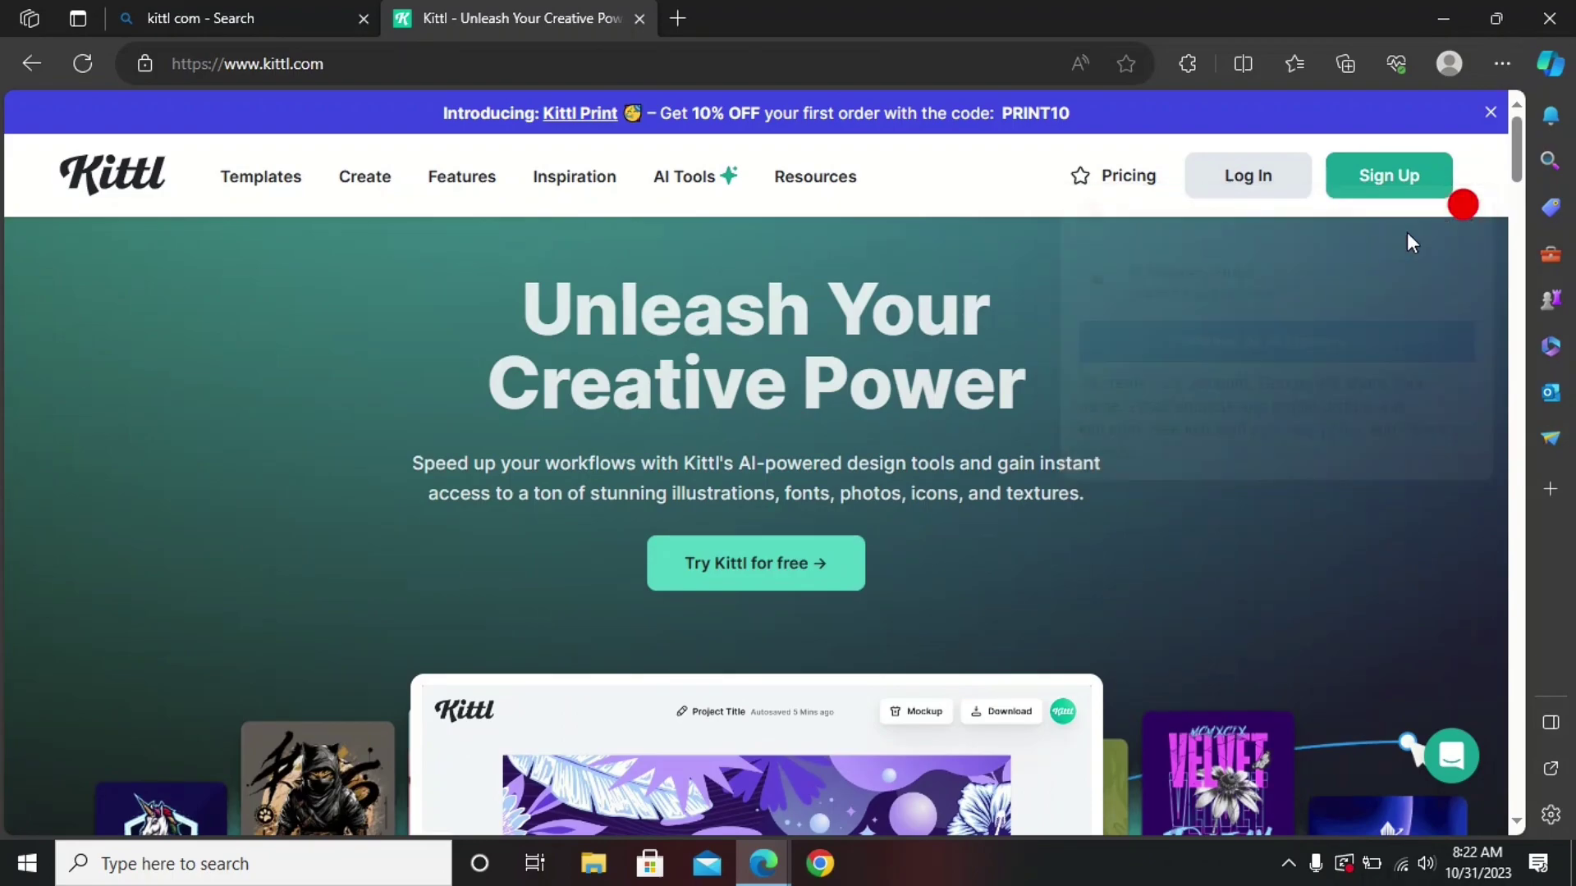
mouse_move(659, 201)
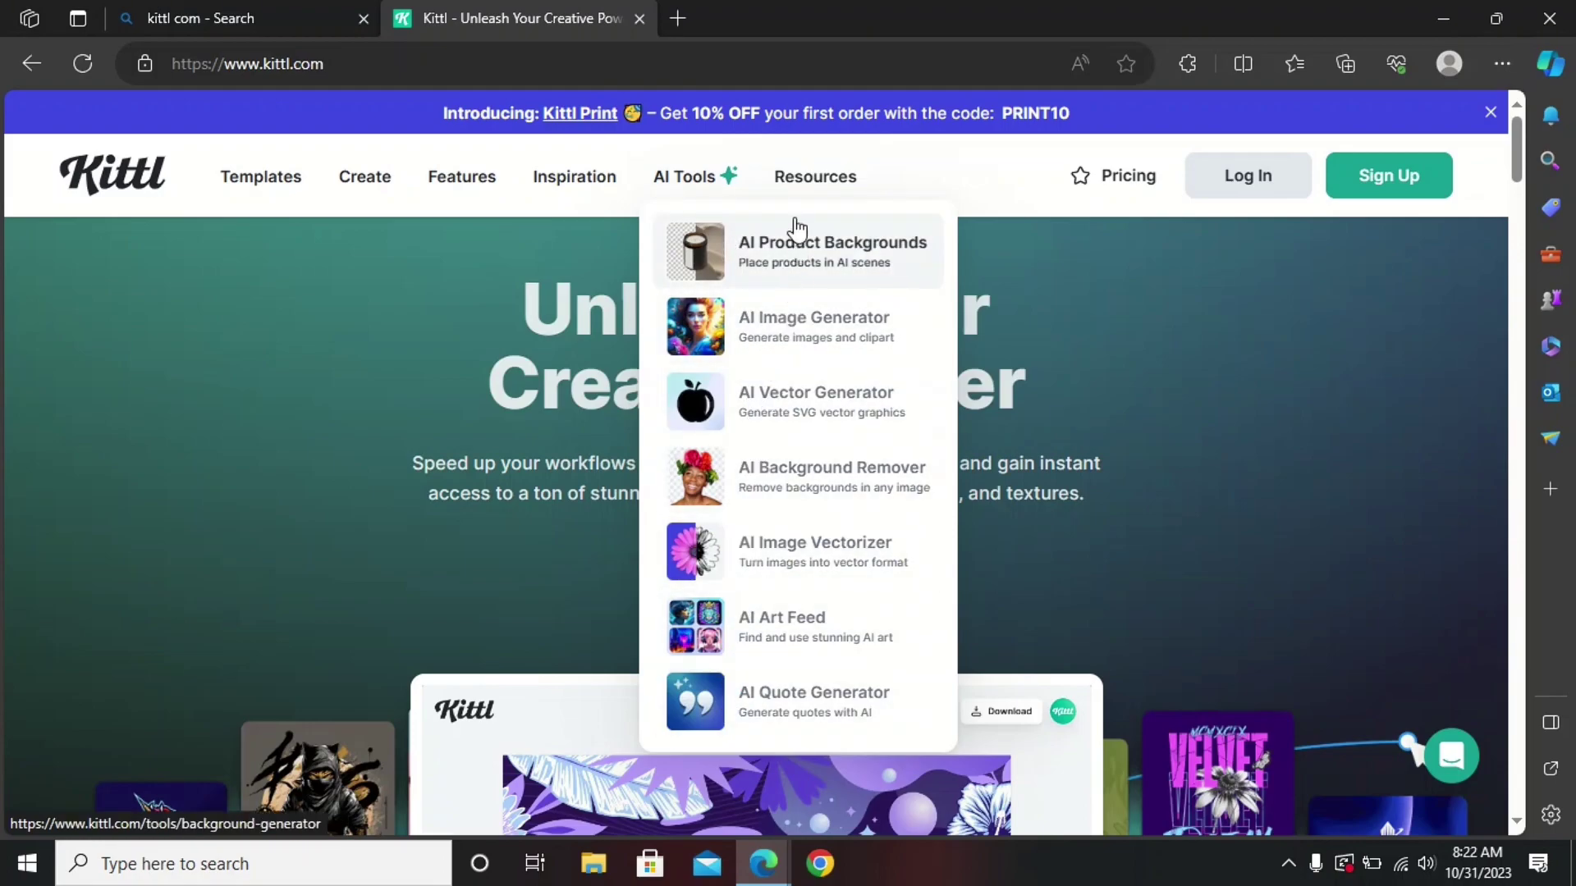
mouse_move(413, 178)
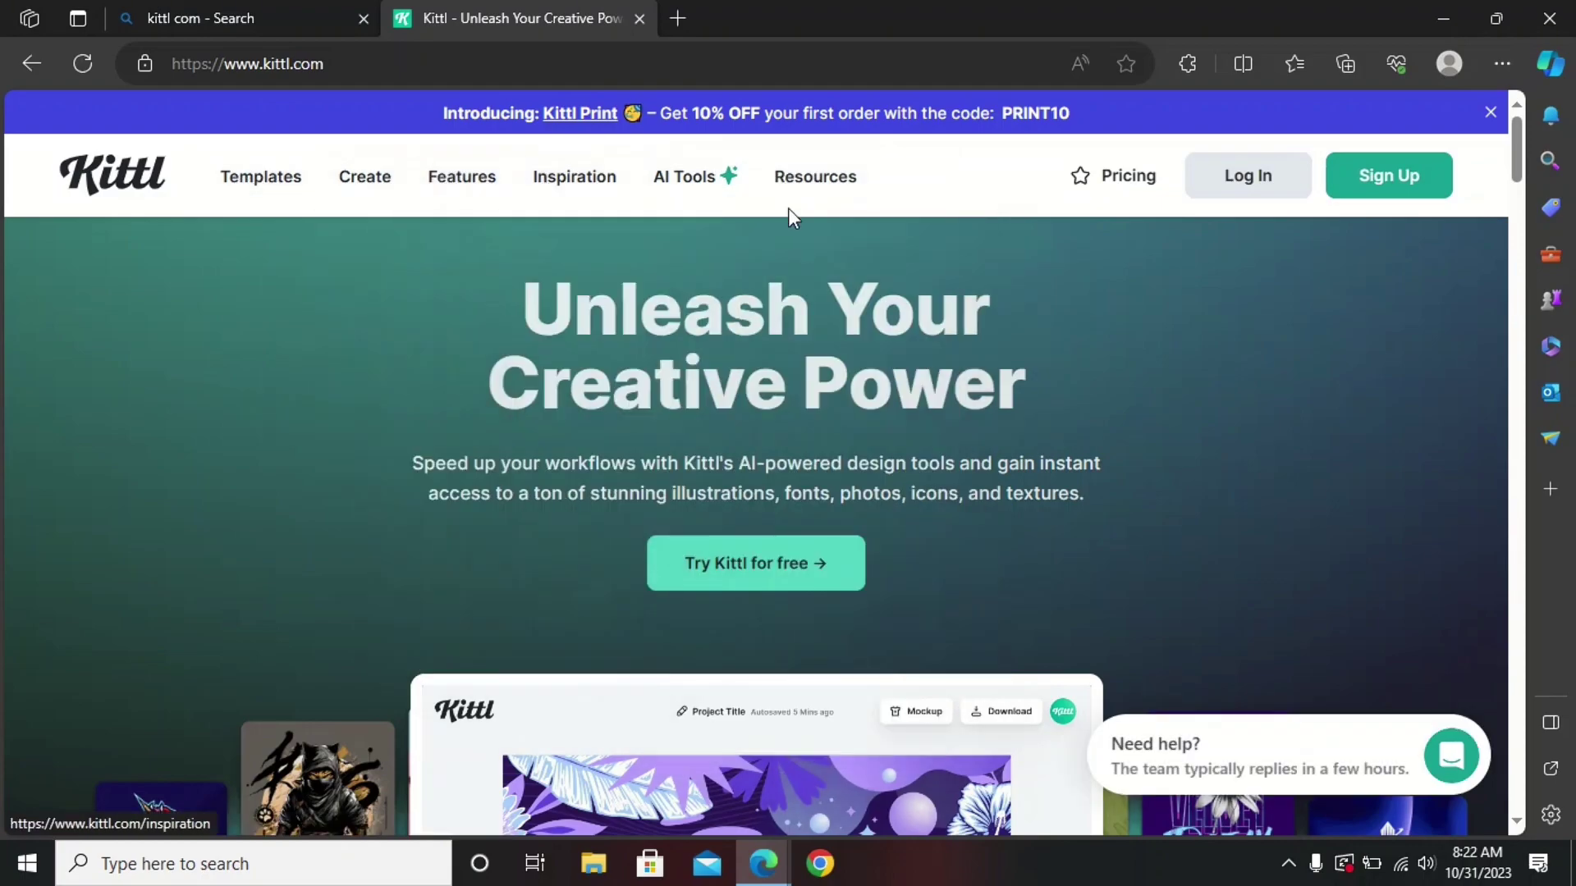
click(1361, 184)
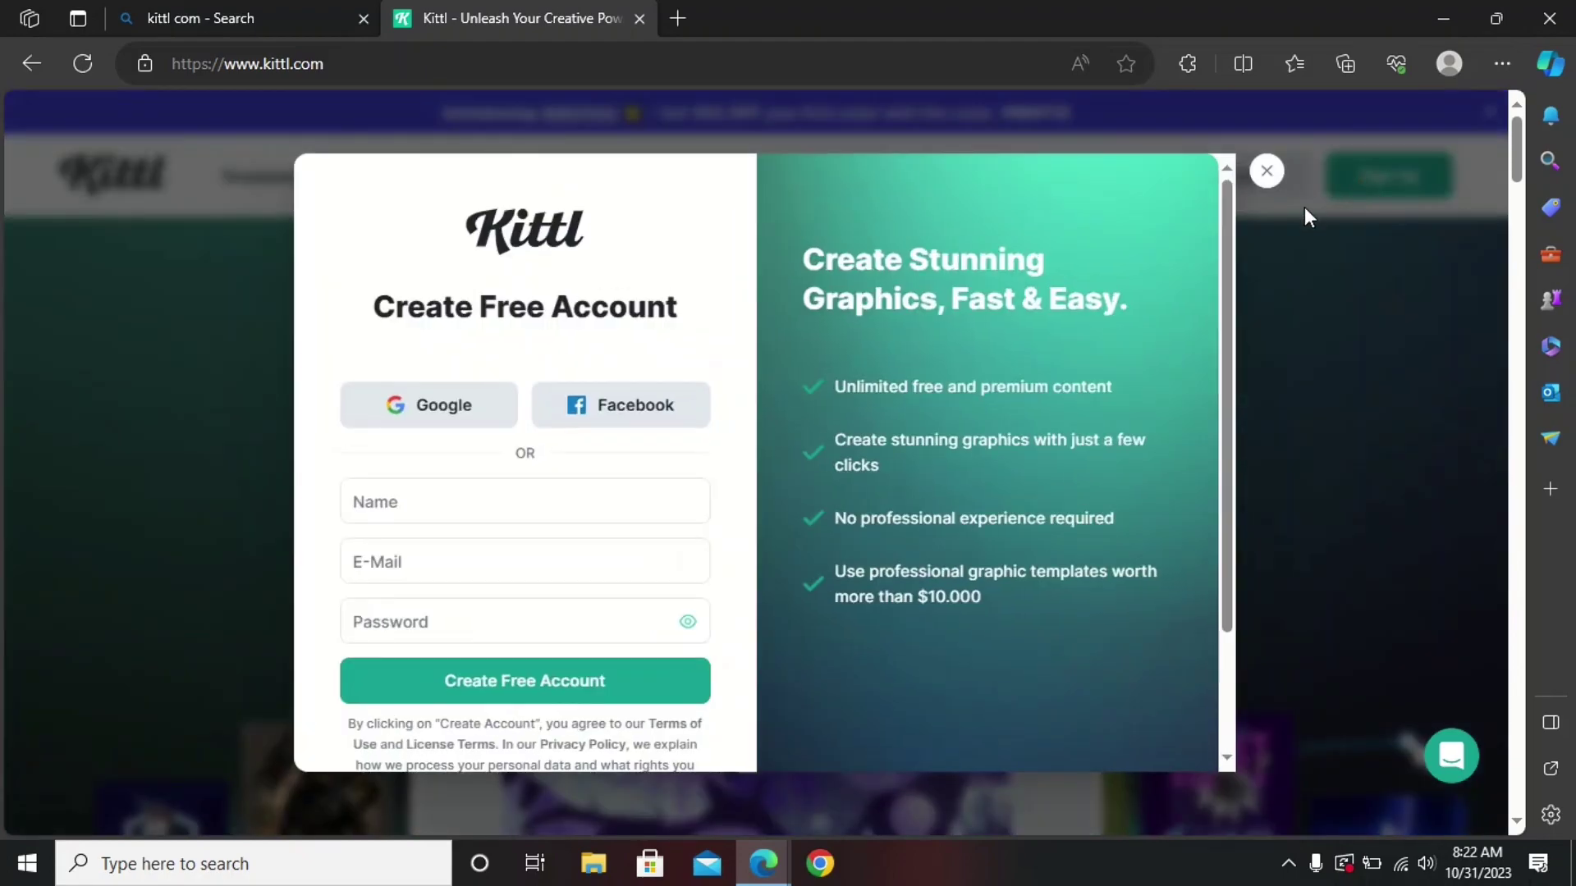
click(435, 407)
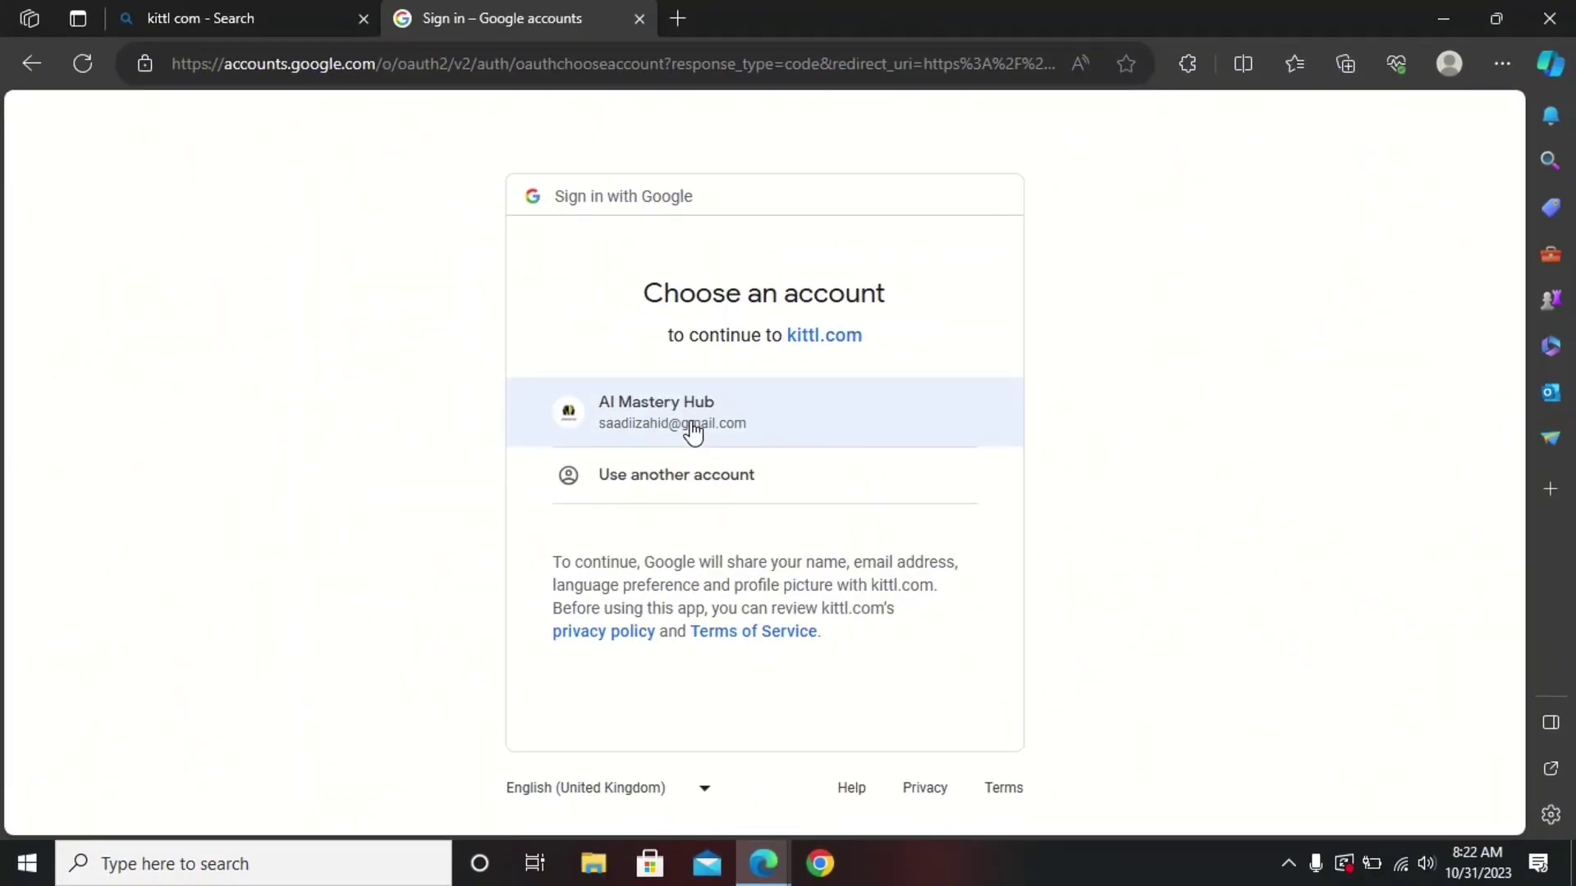
click(693, 426)
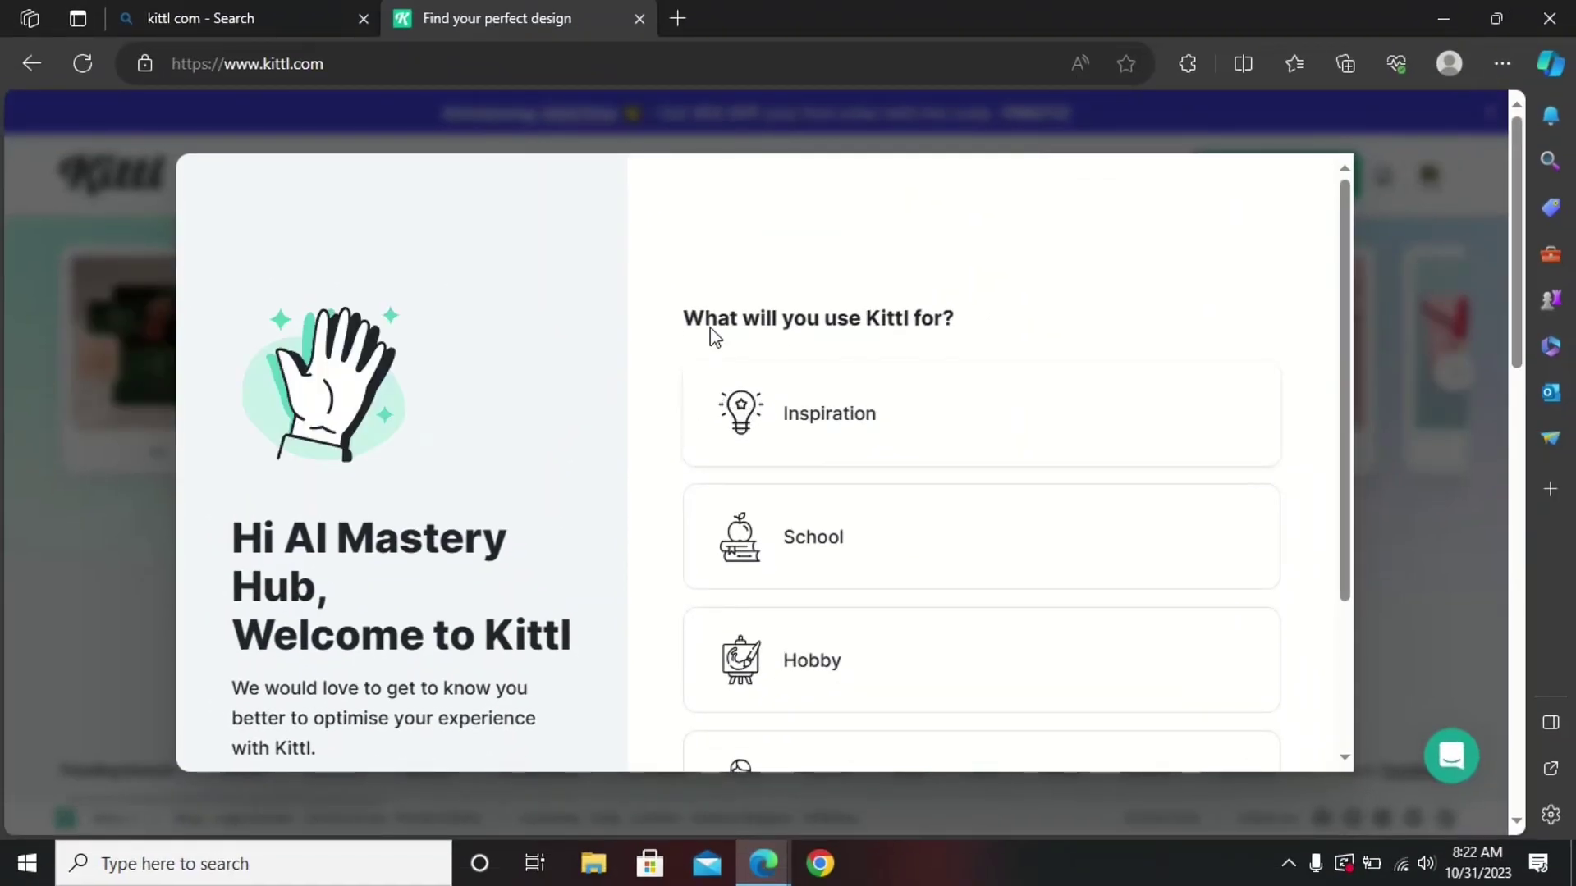
Answer the onboarding questions with Work and Social Media
scroll(981, 375, down, 2)
scroll(981, 375, down, 1)
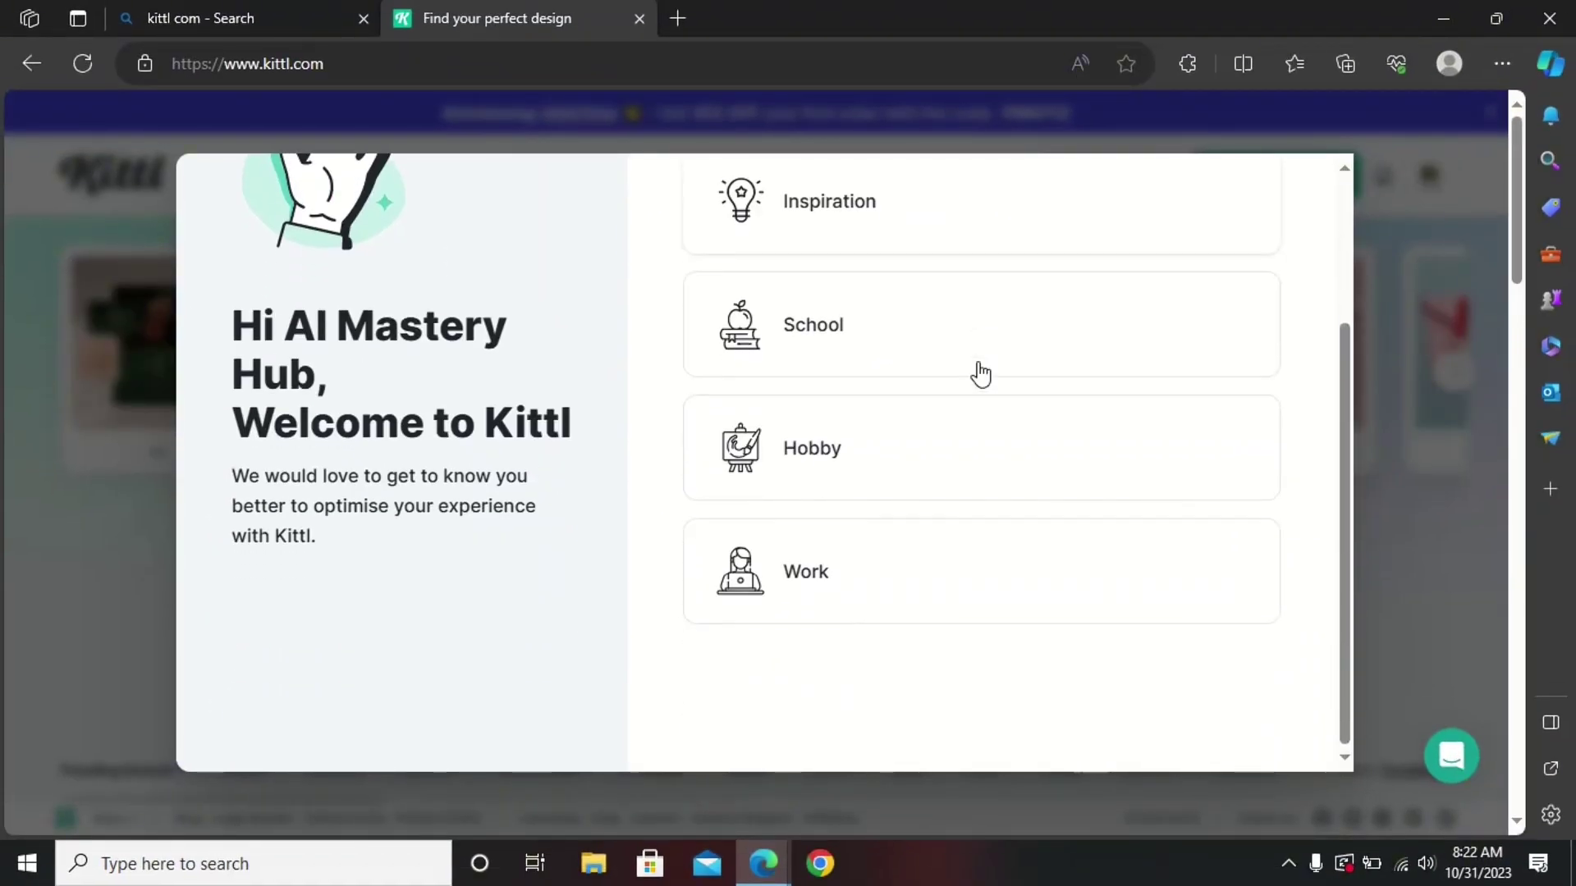
click(830, 584)
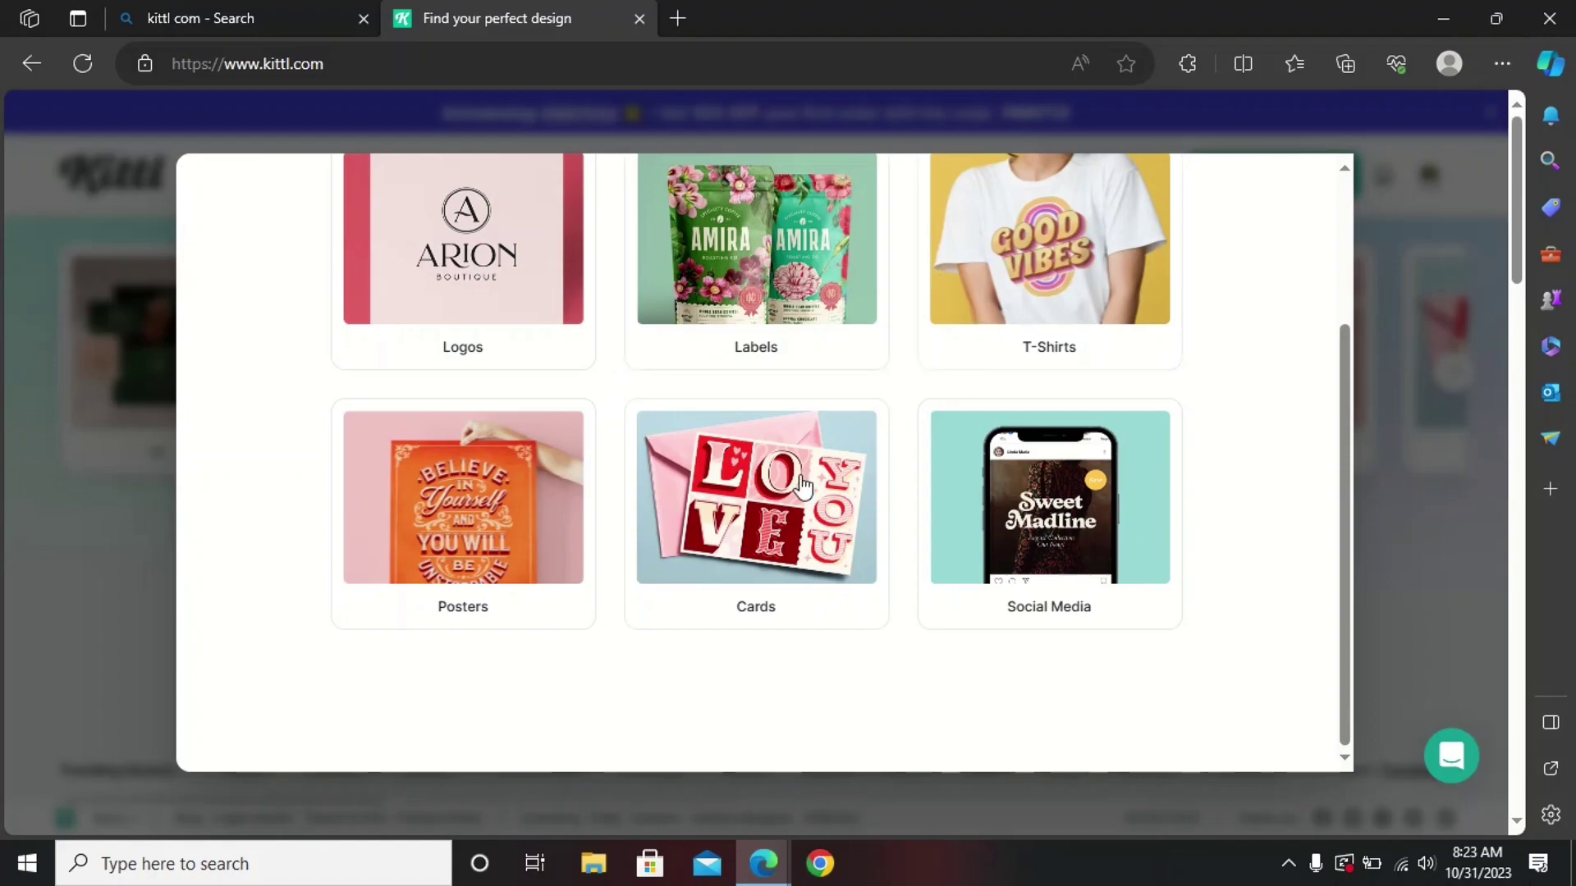
click(1050, 531)
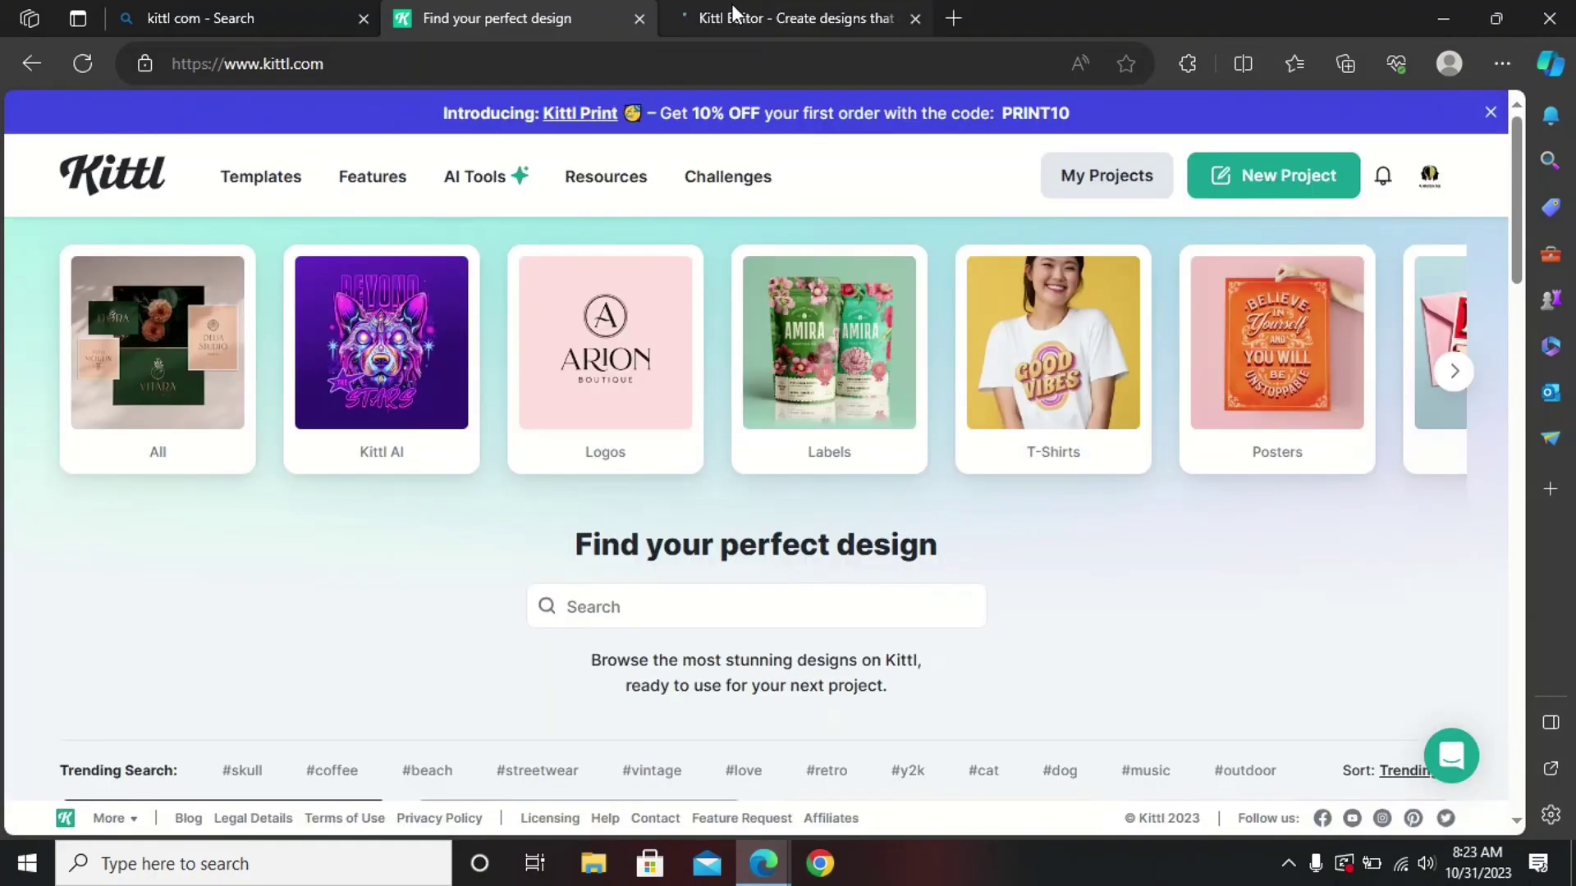
Scroll through the template gallery, then close the Bing search and Kittl Editor tabs
scroll(833, 279, down, 4)
scroll(845, 297, down, 1)
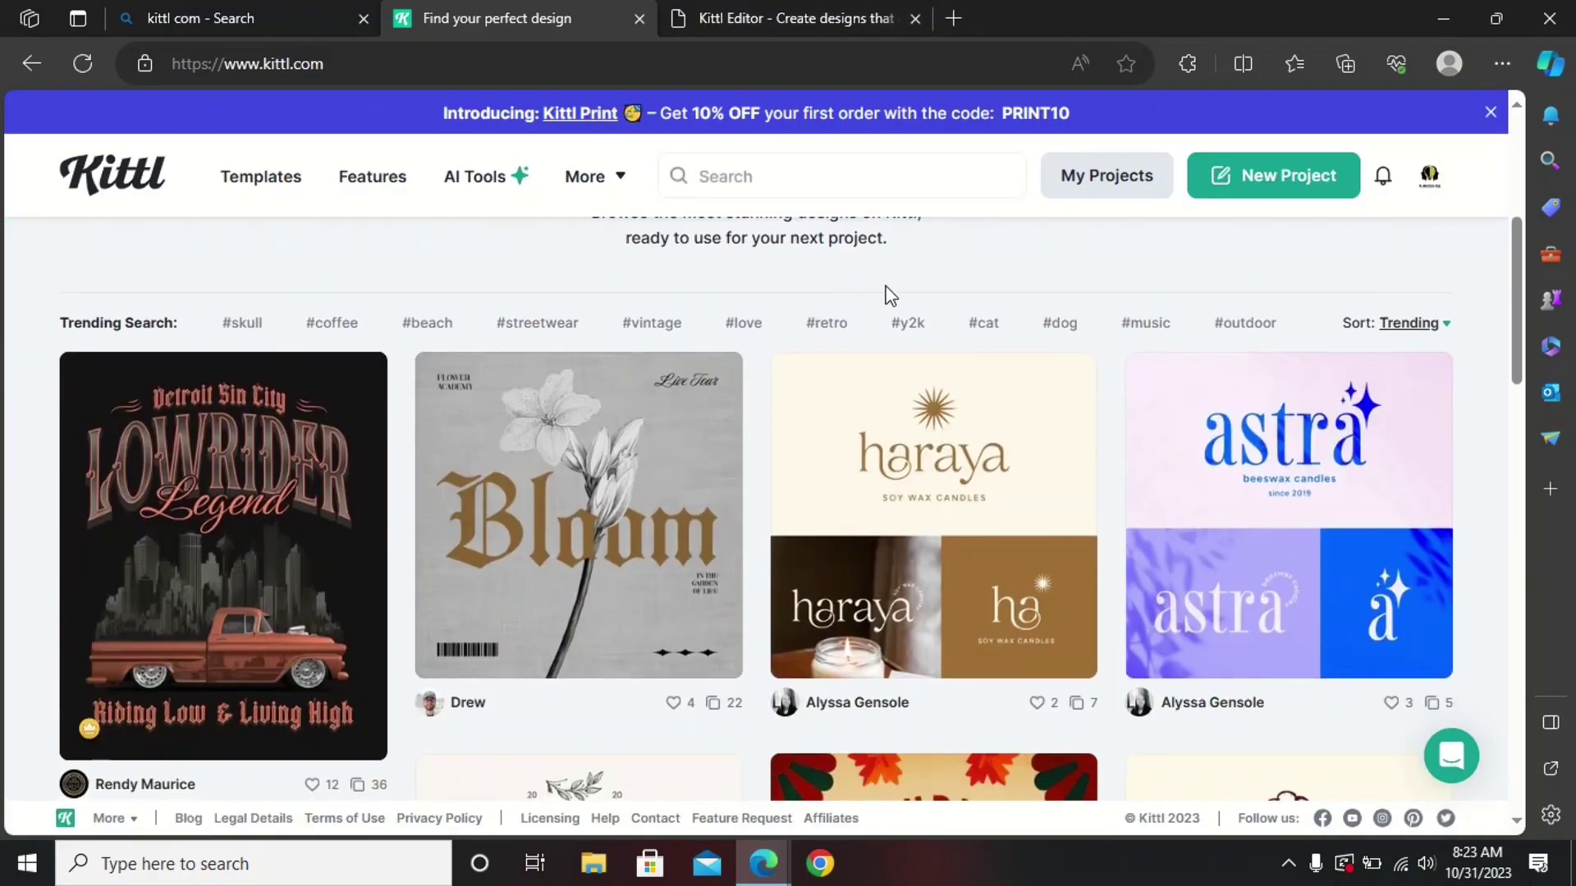
scroll(1496, 330, down, 7)
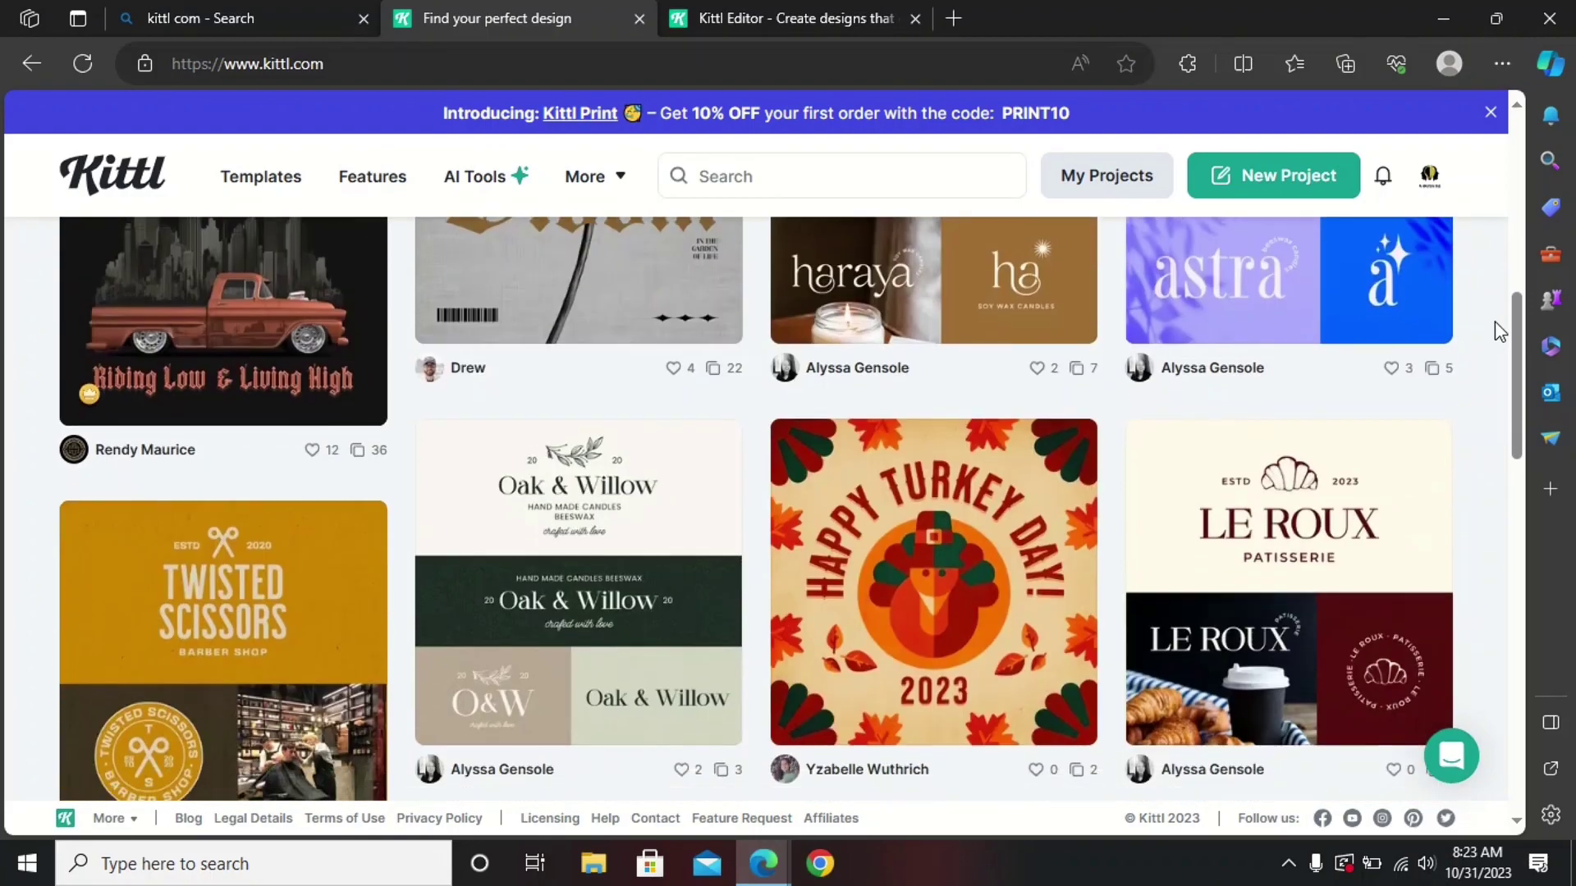
scroll(1495, 324, down, 5)
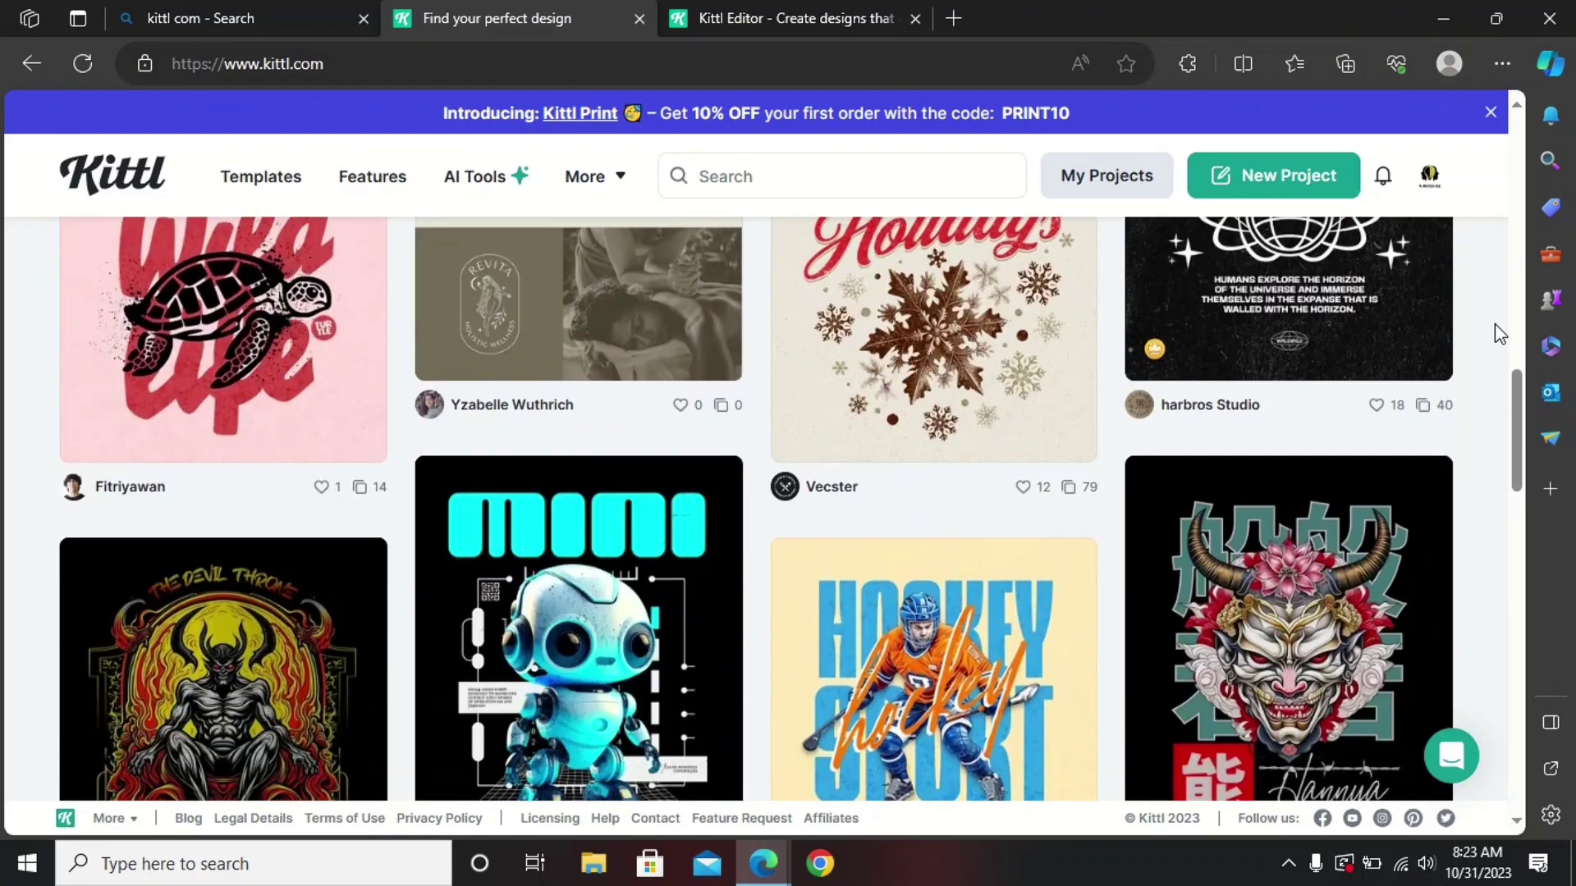
scroll(1500, 334, down, 8)
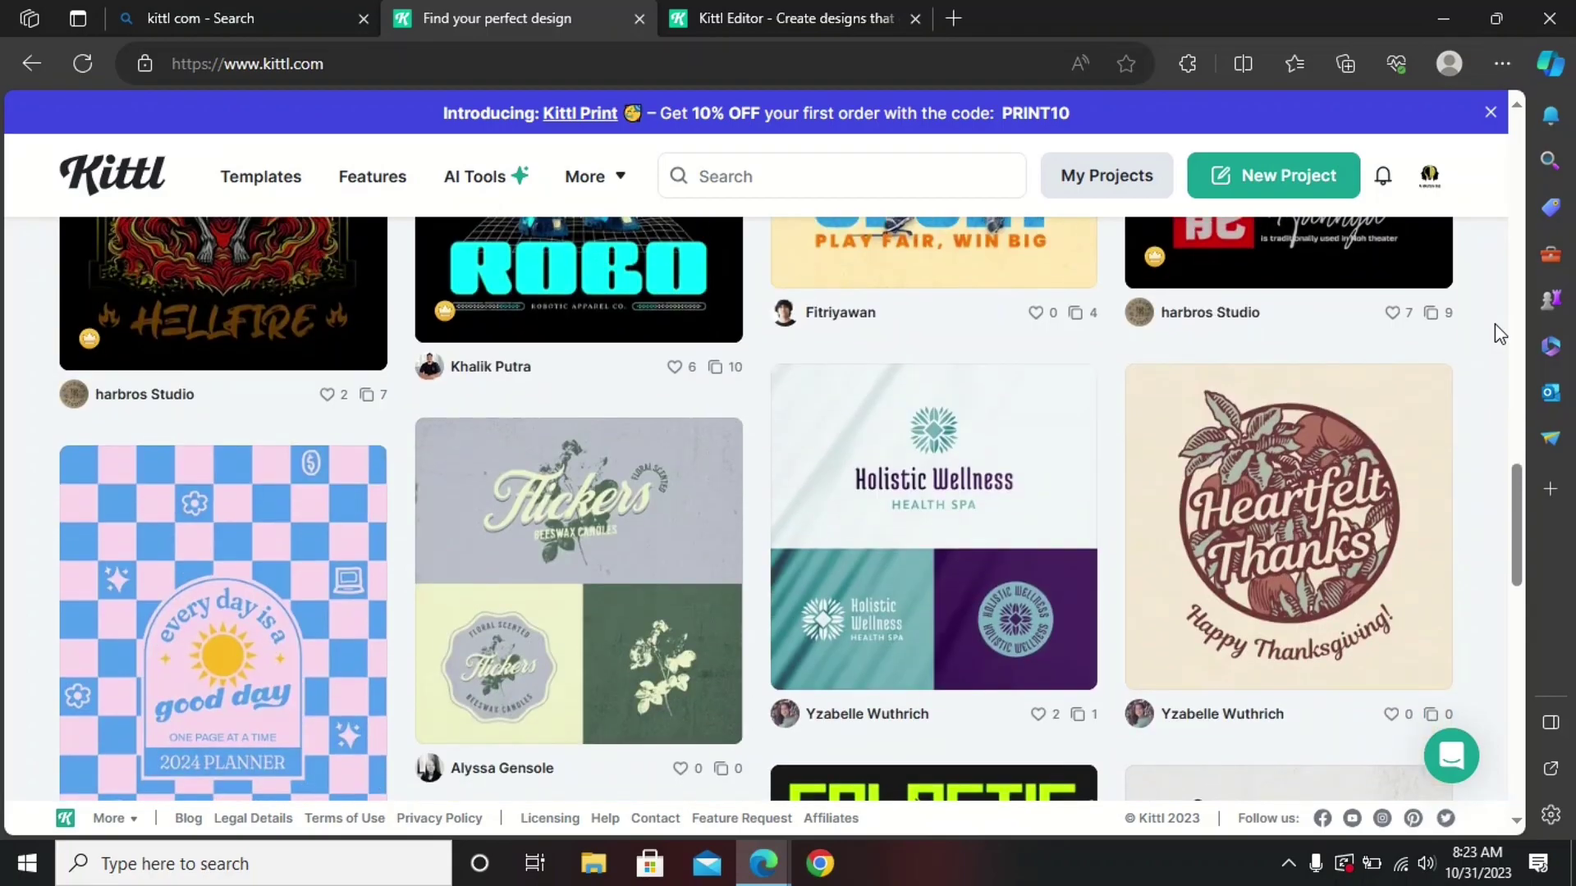
scroll(1500, 334, down, 6)
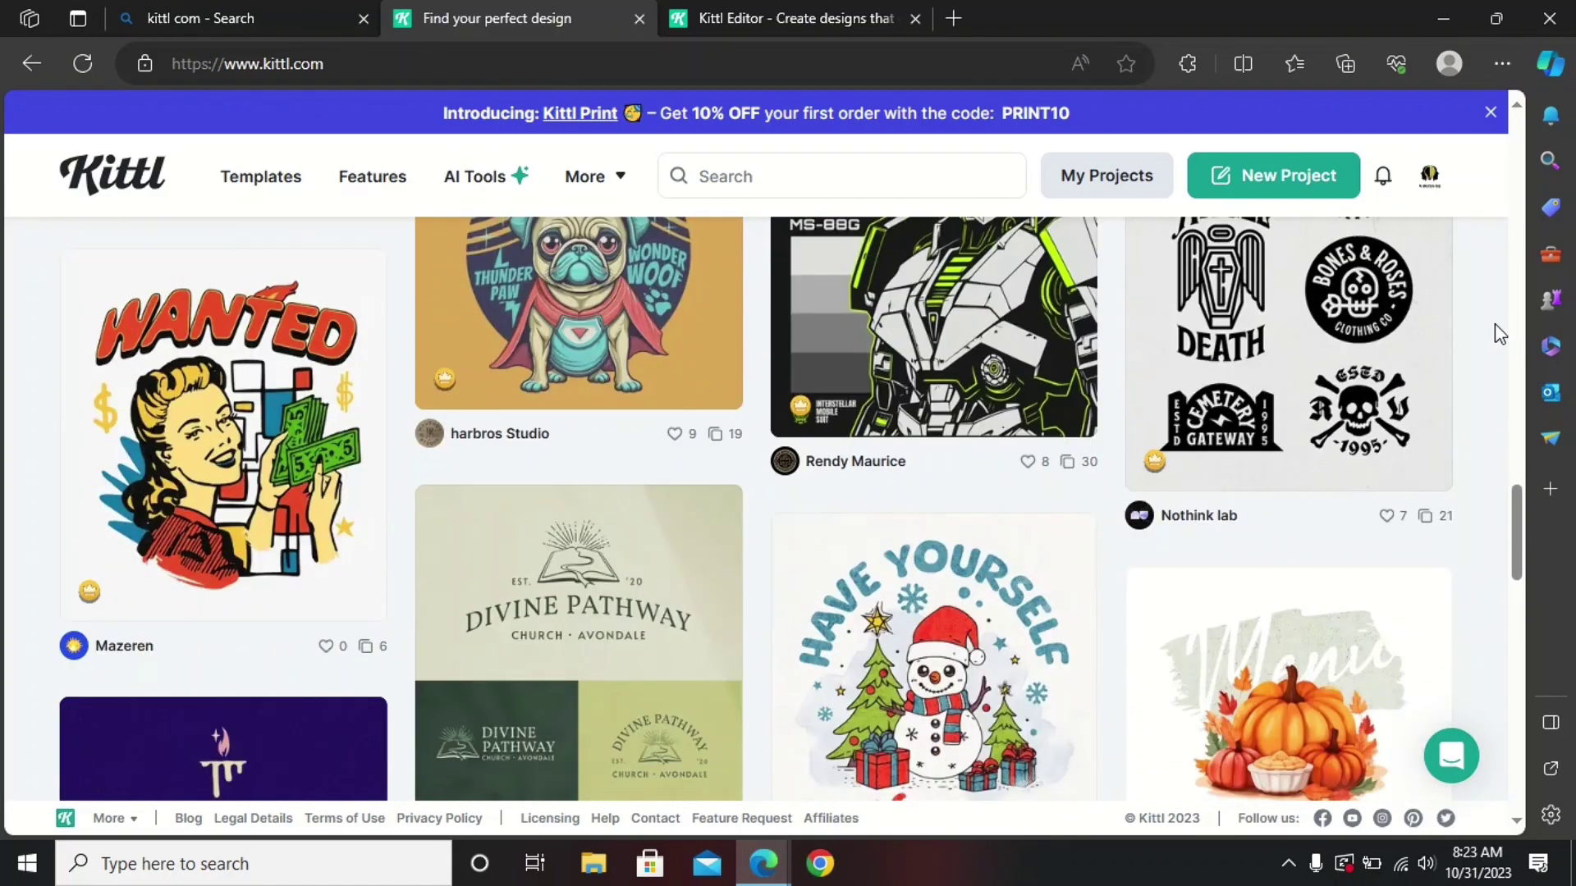
scroll(1499, 334, up, 14)
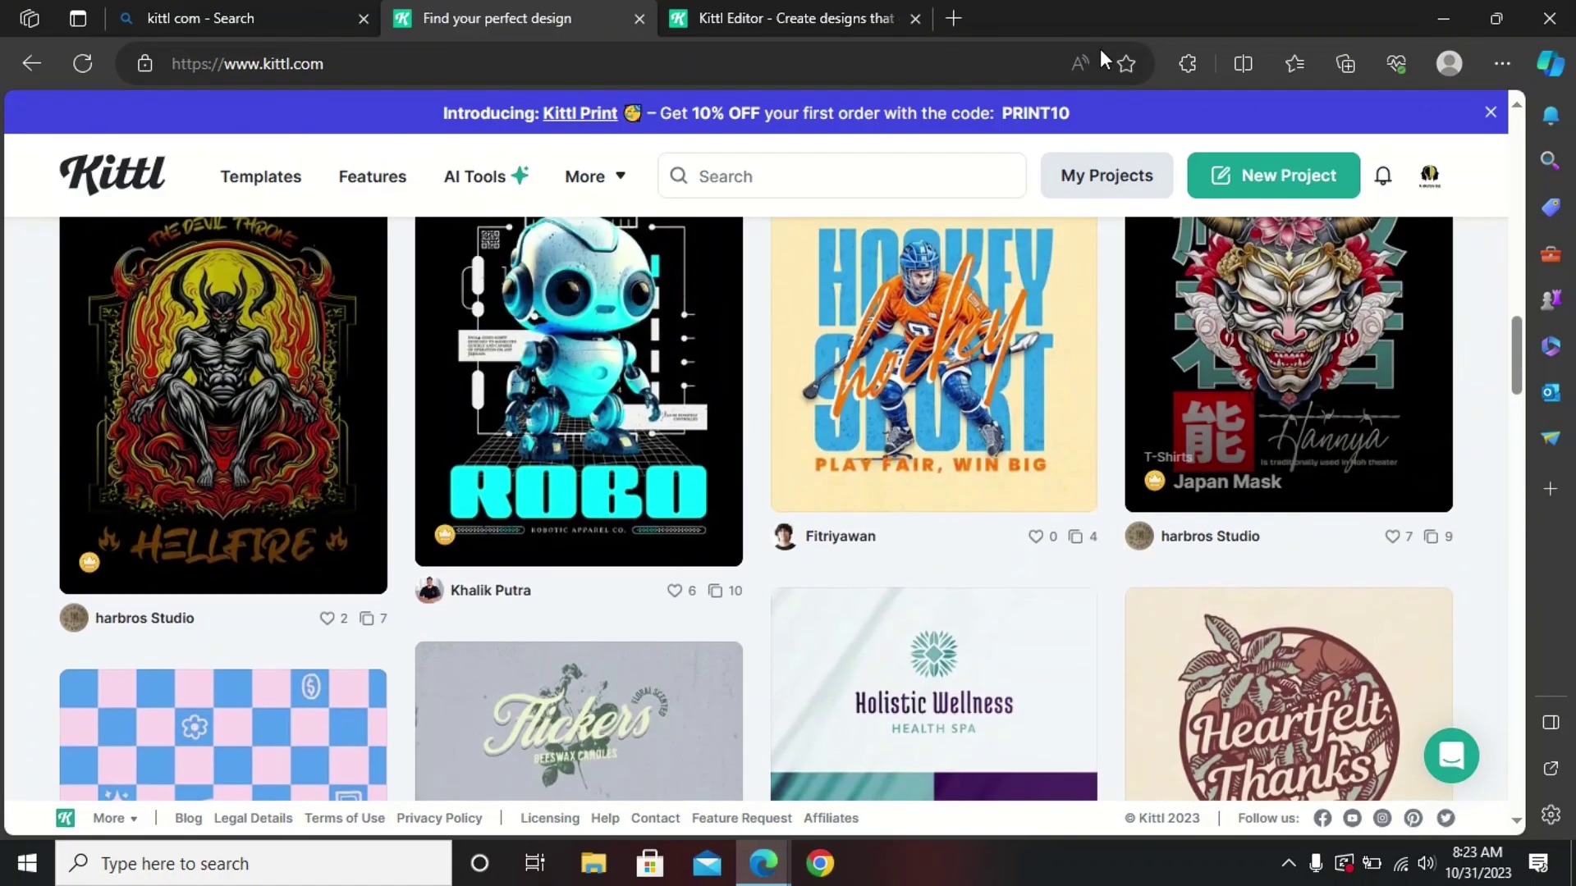
click(915, 18)
click(363, 18)
Open ChatGPT in a new browser tab
click(401, 18)
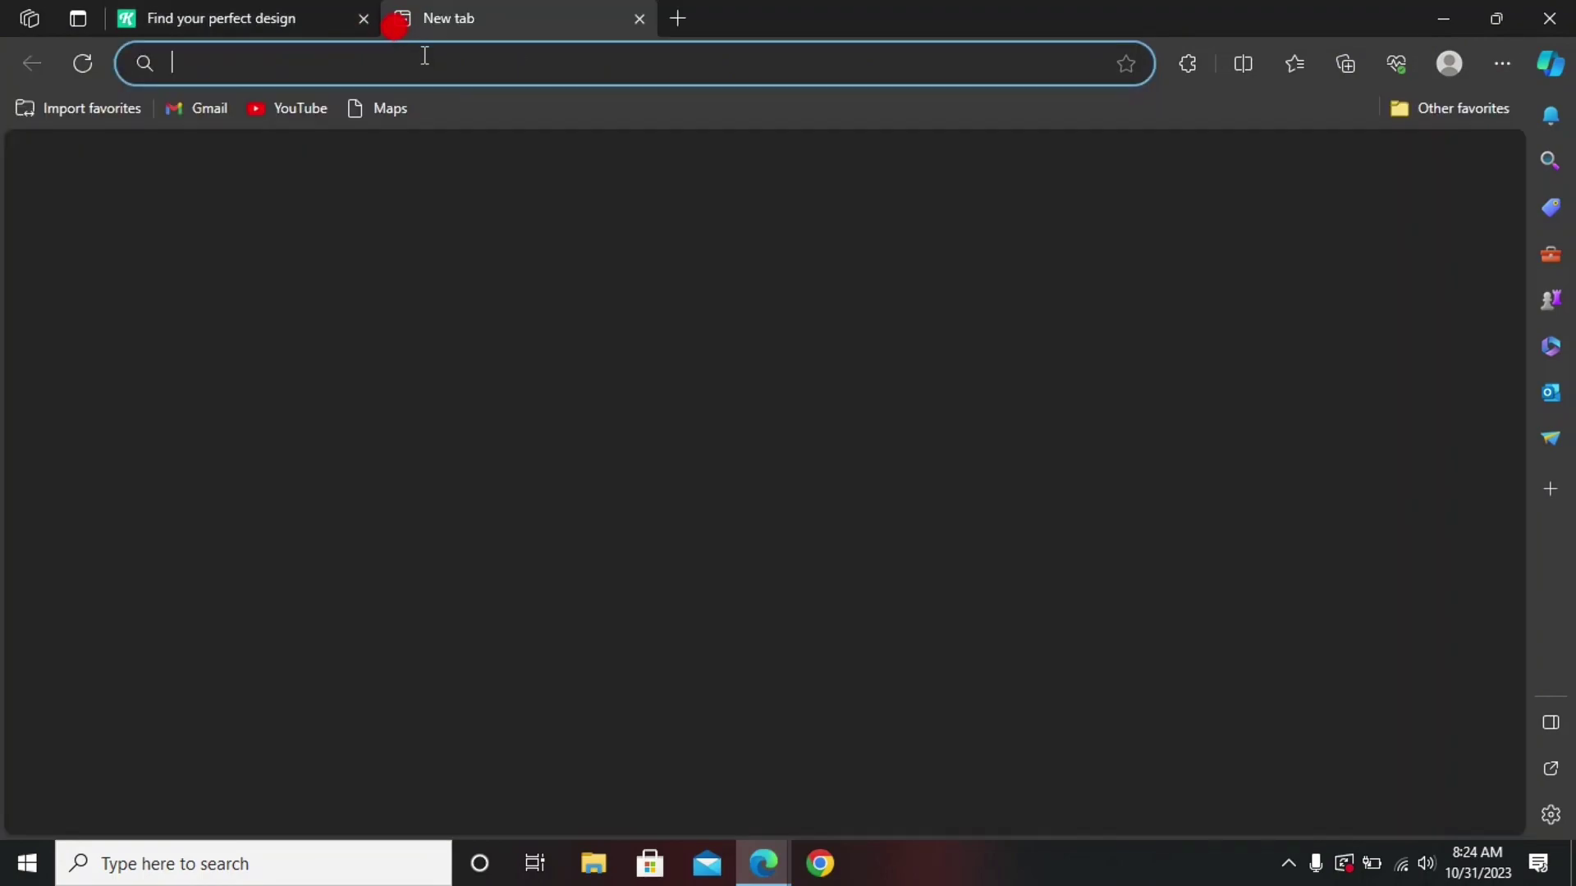
click(400, 72)
text(c)
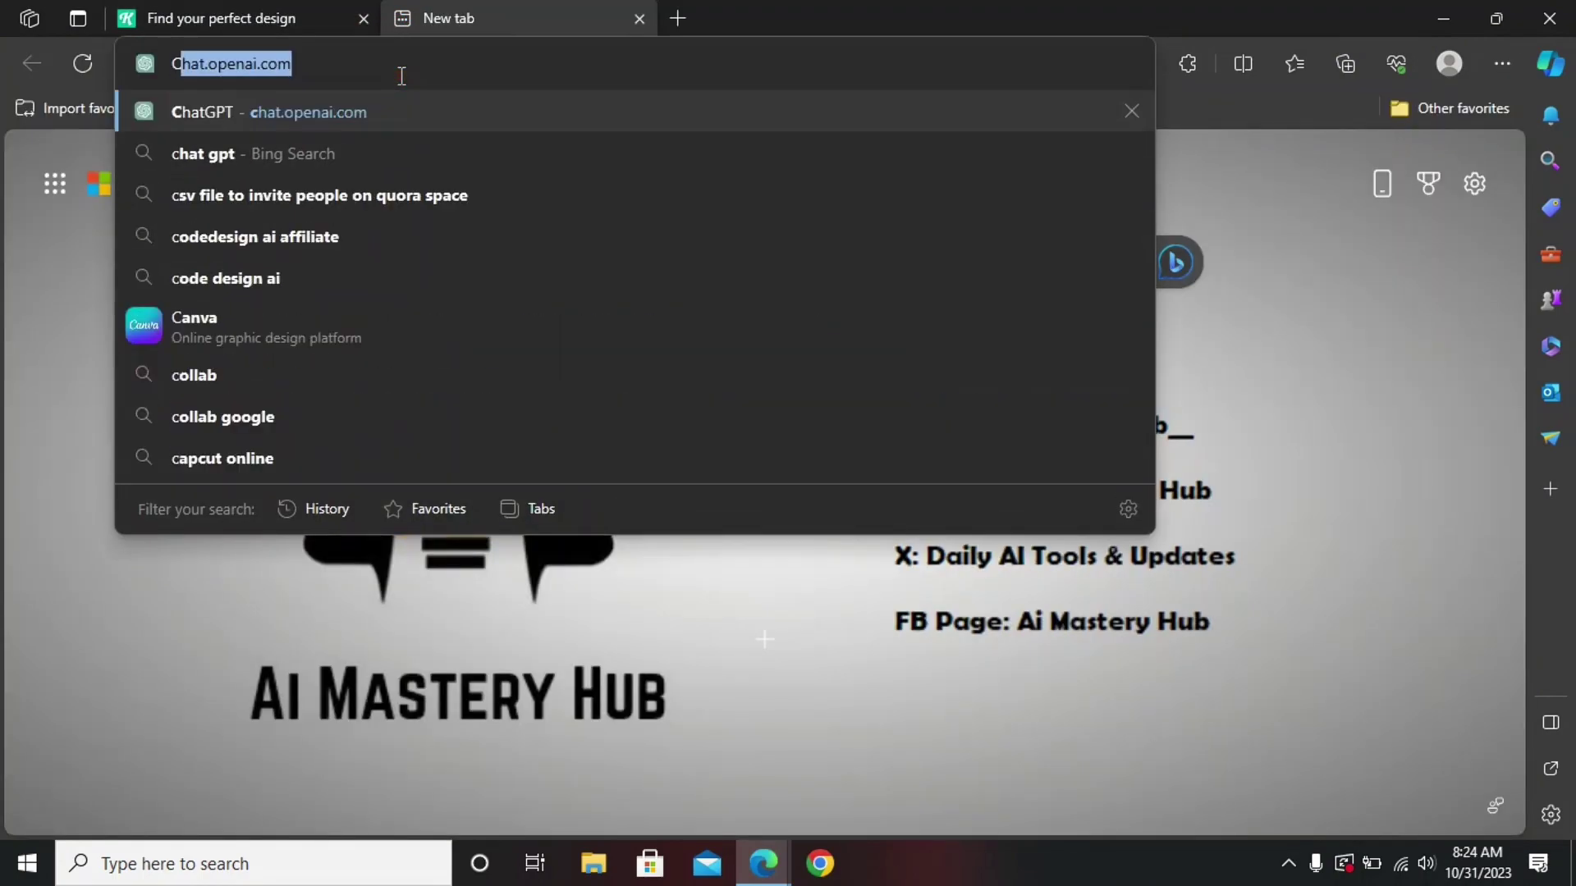
click(207, 114)
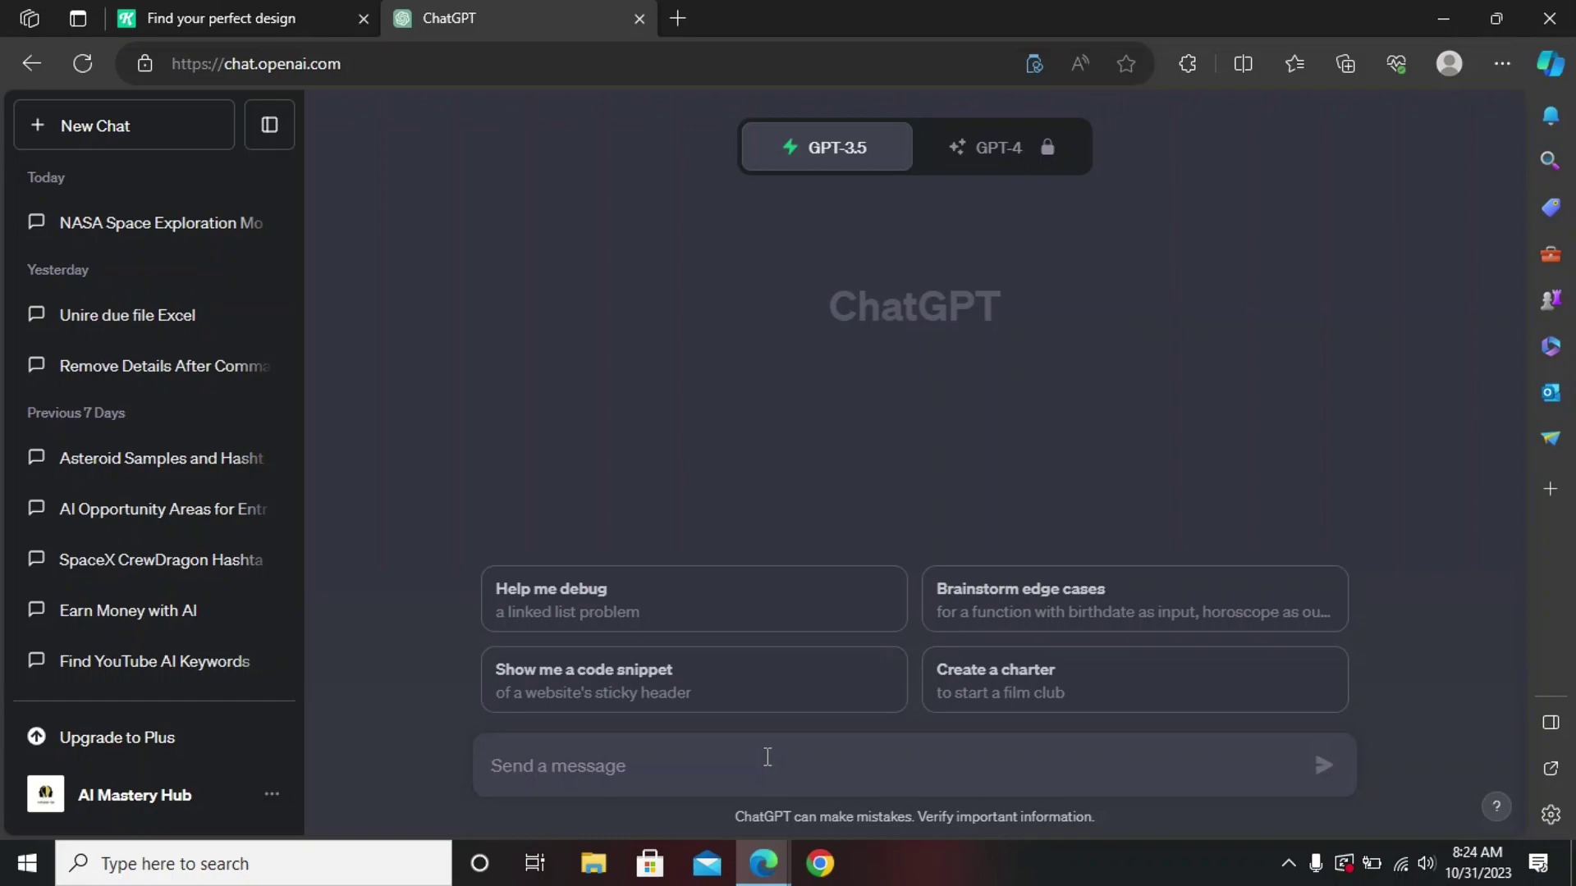
Ask ChatGPT 'What are top 10 trending books for business'
text(What are top tre)
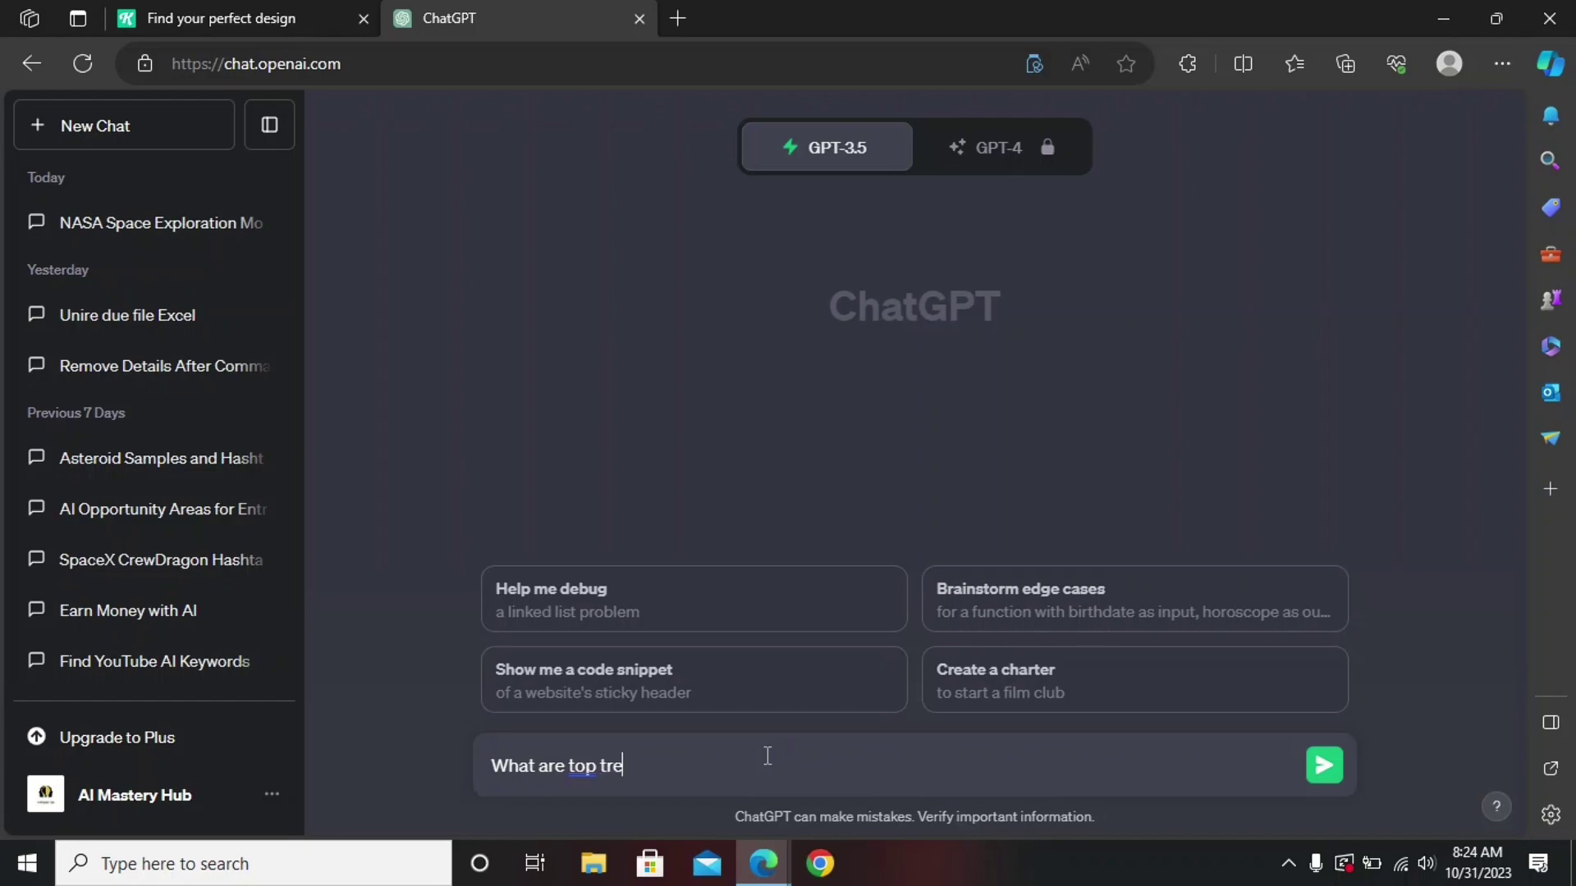
text(g)
text(10)
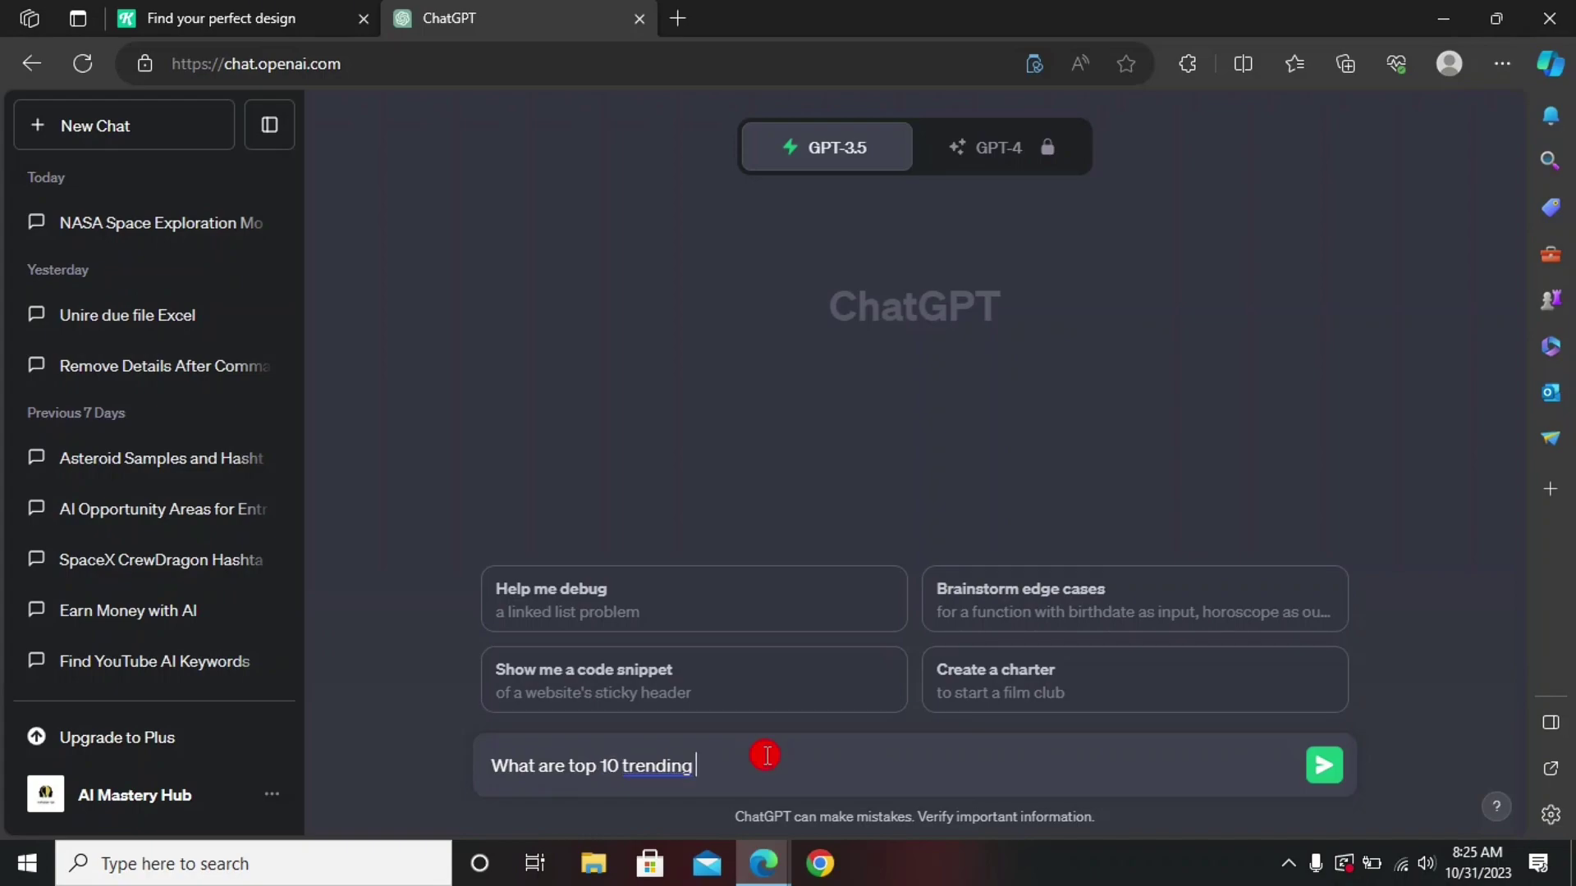
text(books for business)
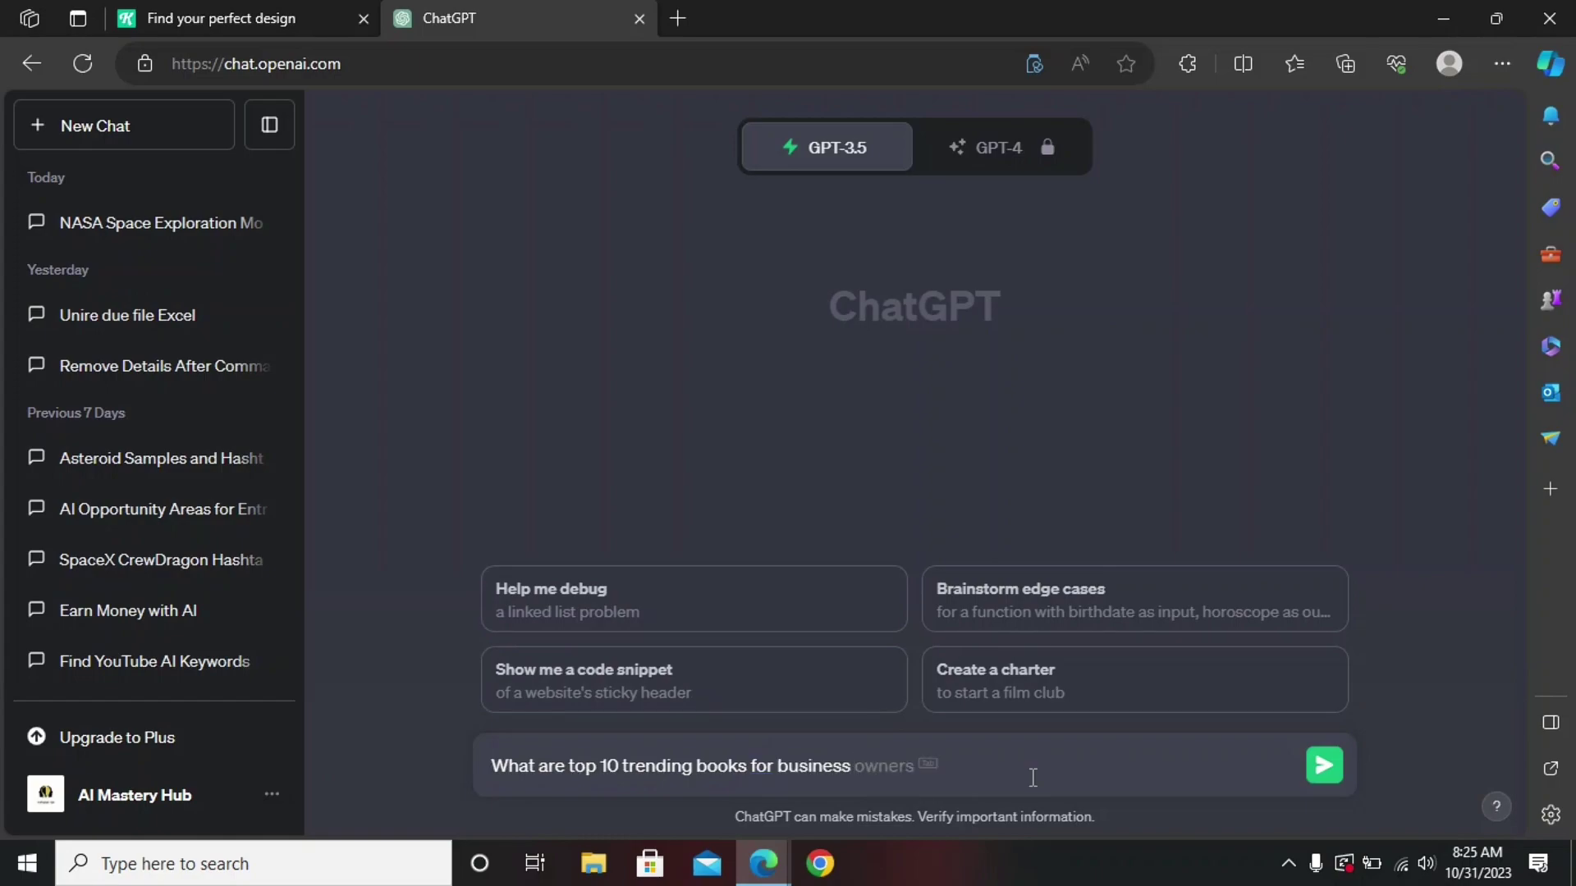
key(Return)
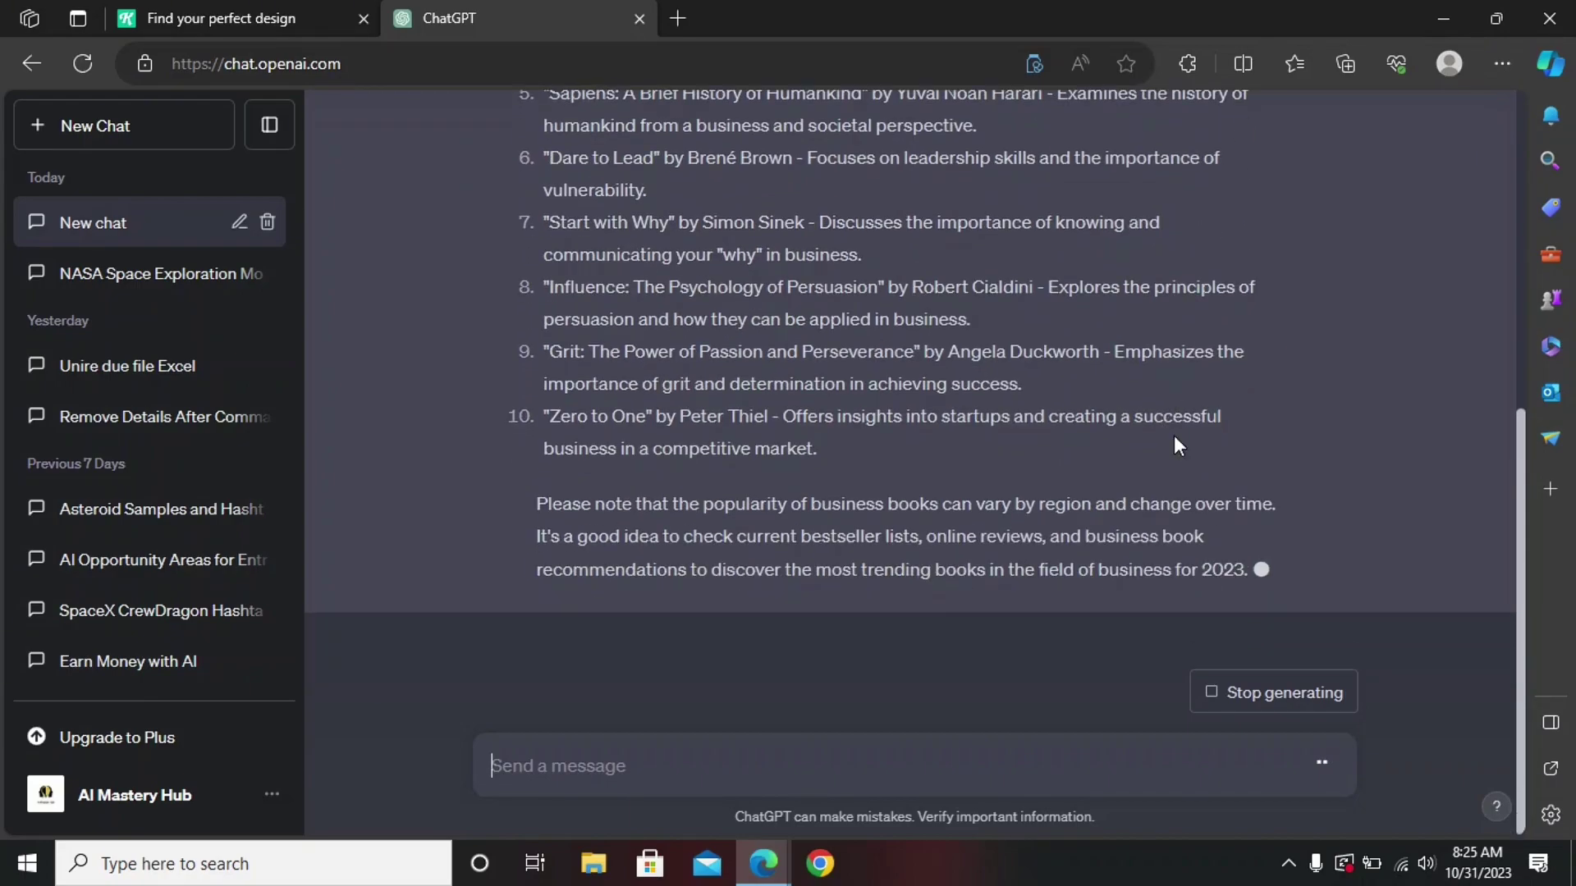
Copy the '"Dare to Lead" by Brené Brown' entry from ChatGPT's list of ten business books
drag(1519, 484, 1489, 309)
scroll(962, 222, down, 1)
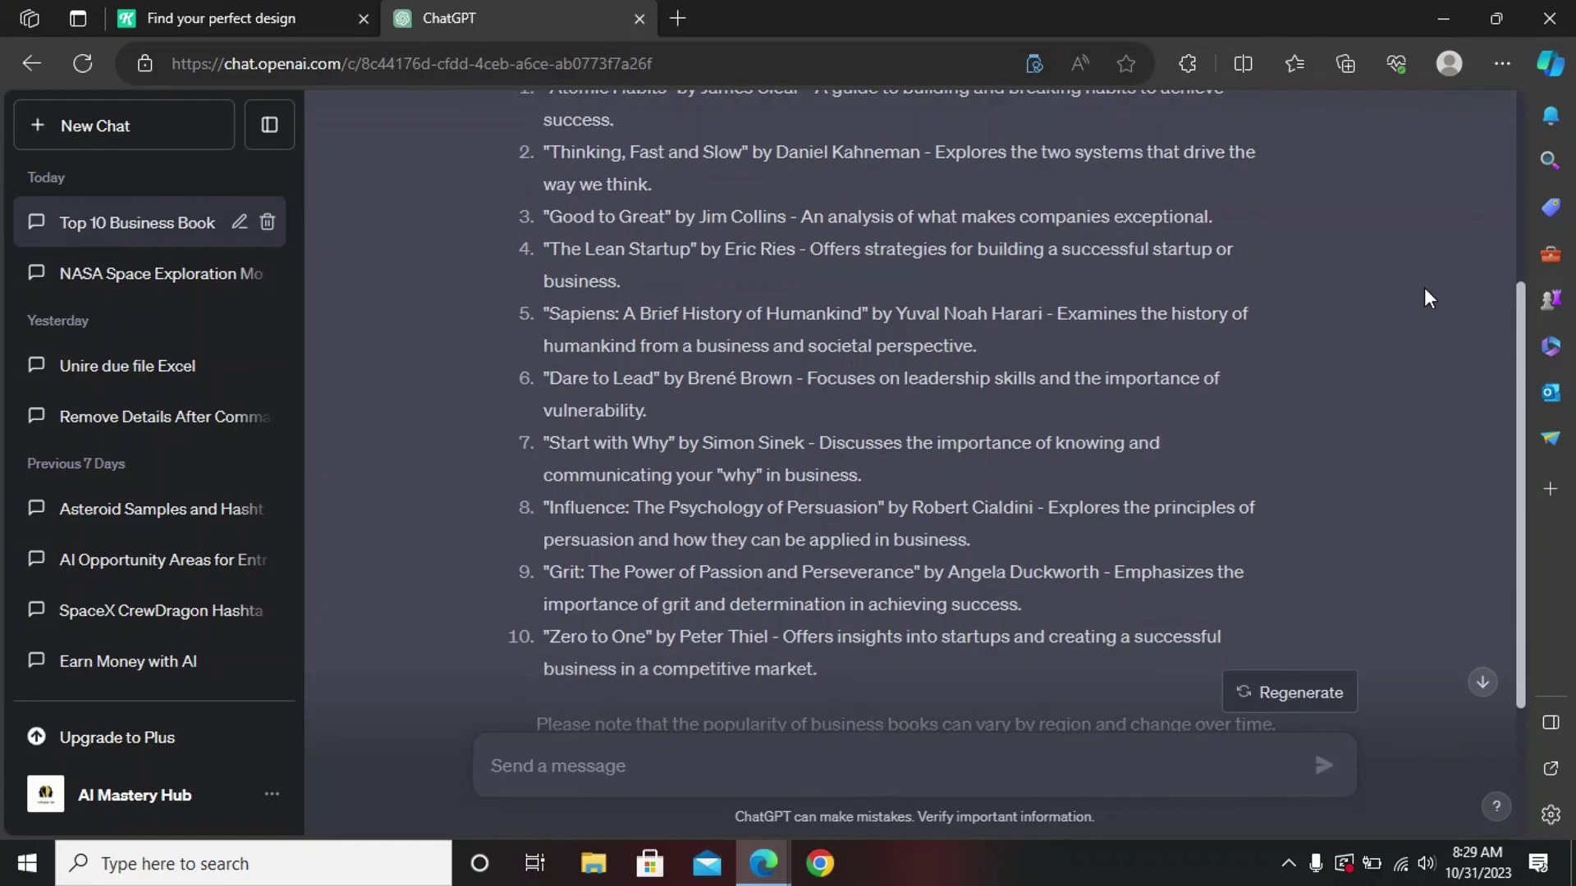
scroll(1424, 287, up, 1)
scroll(1423, 289, down, 1)
drag(547, 373, 793, 392)
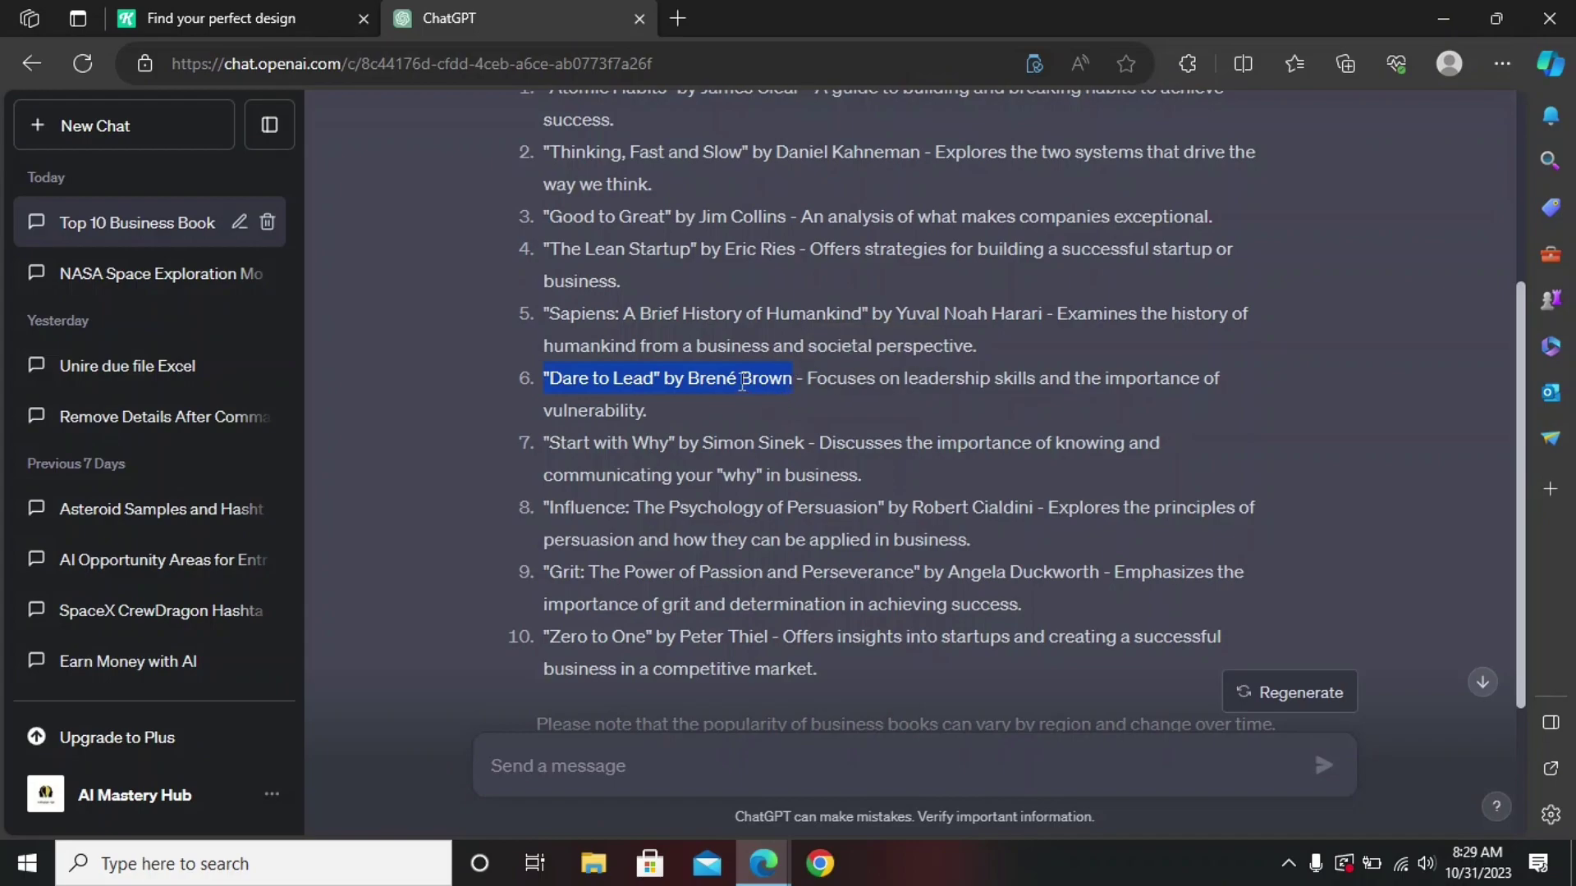
right_click(742, 382)
click(790, 394)
Search Bing for Audible in a new tab and open audible.com
click(678, 18)
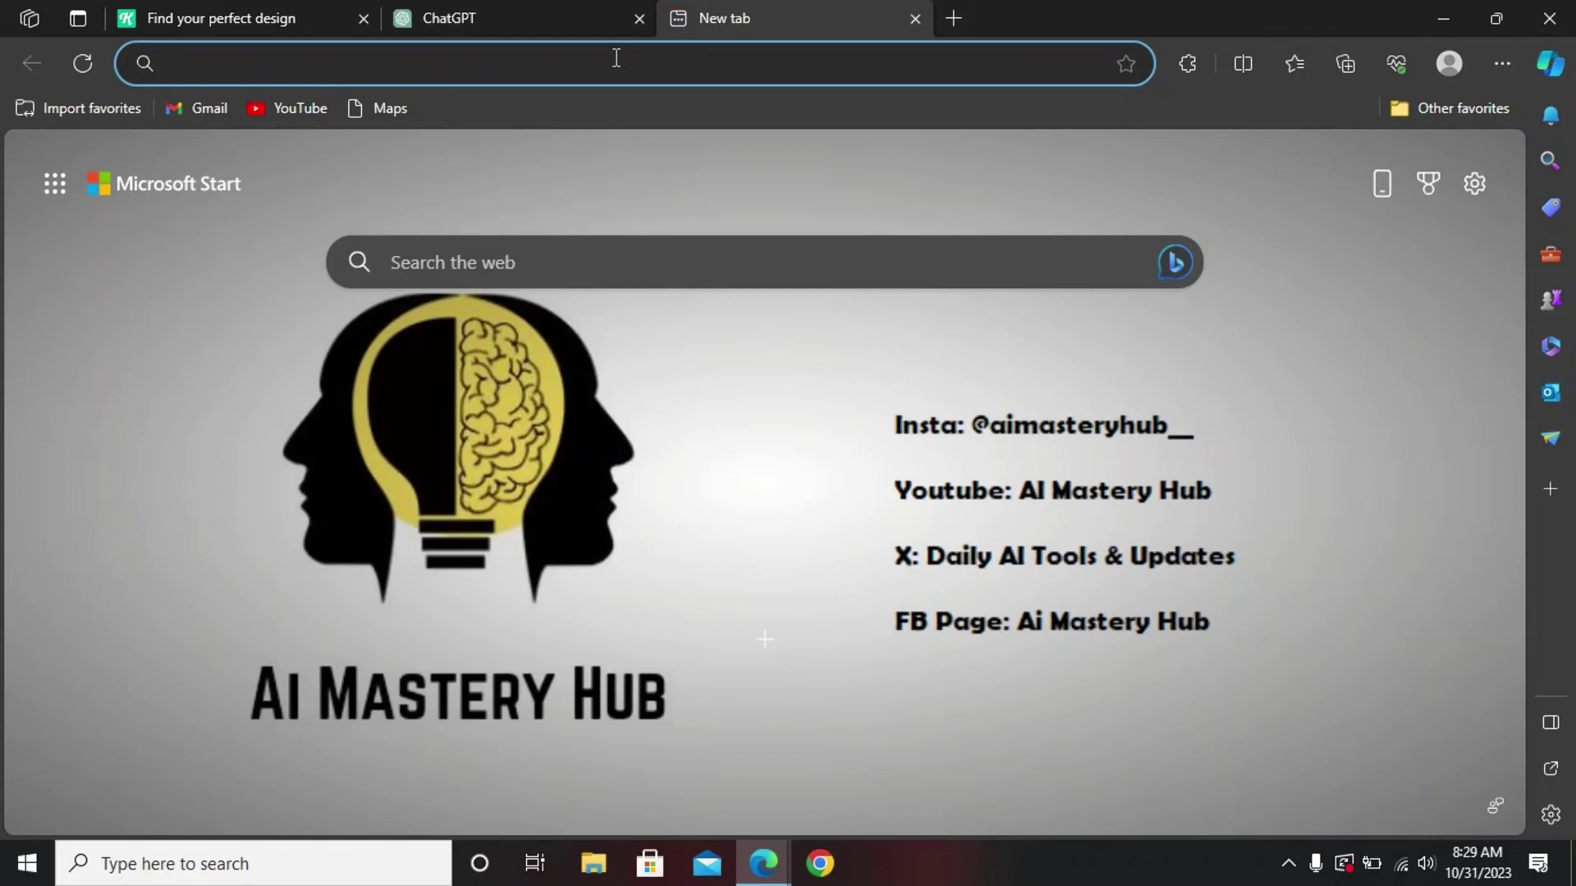
text(A)
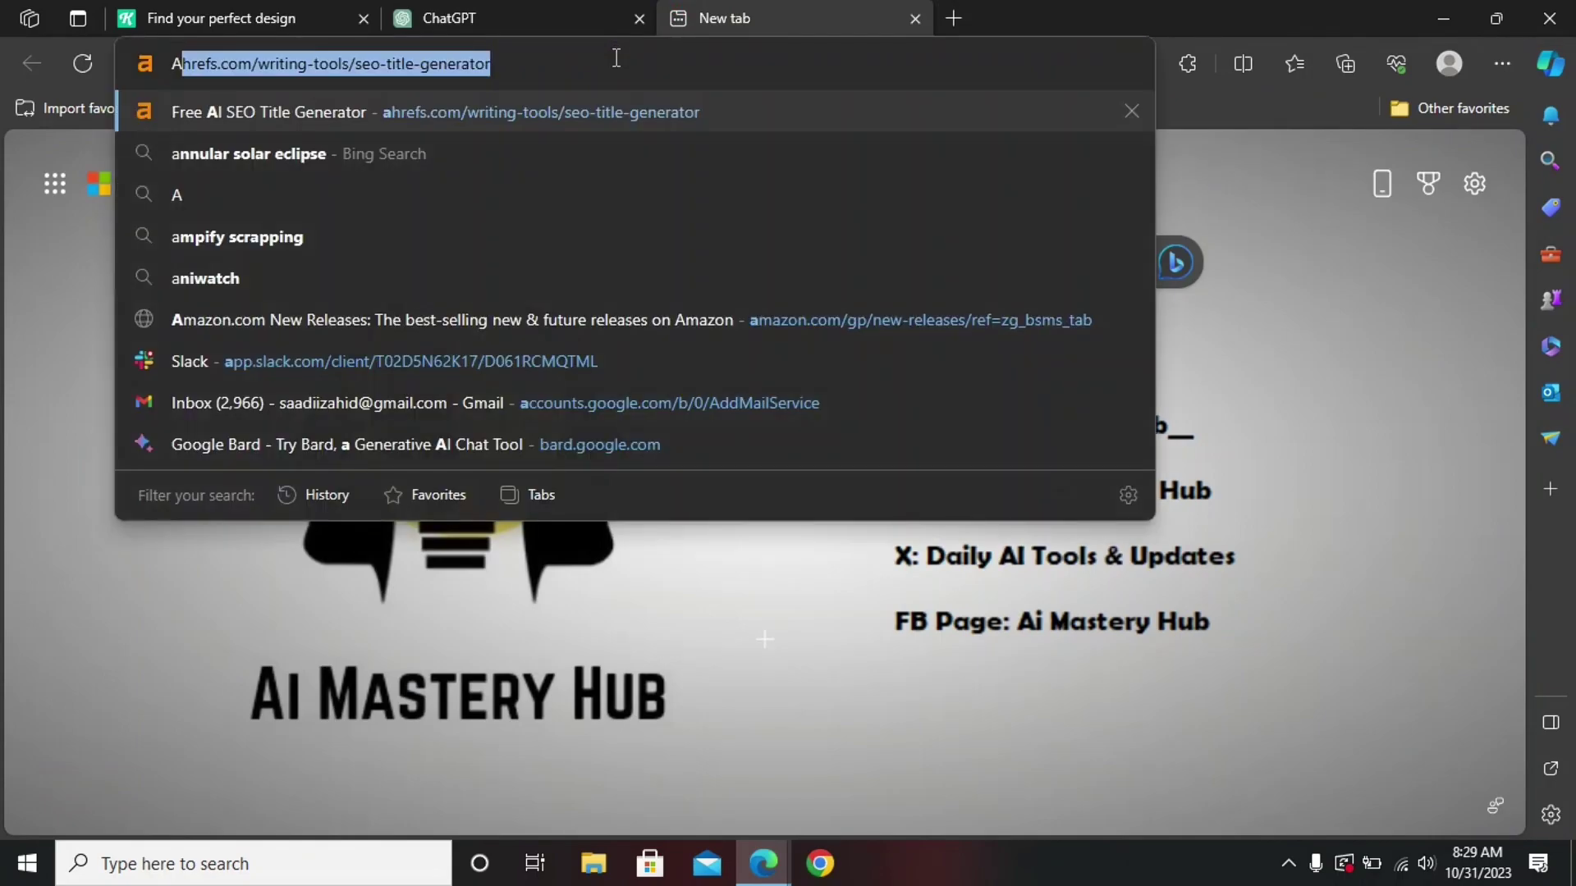
text(udible)
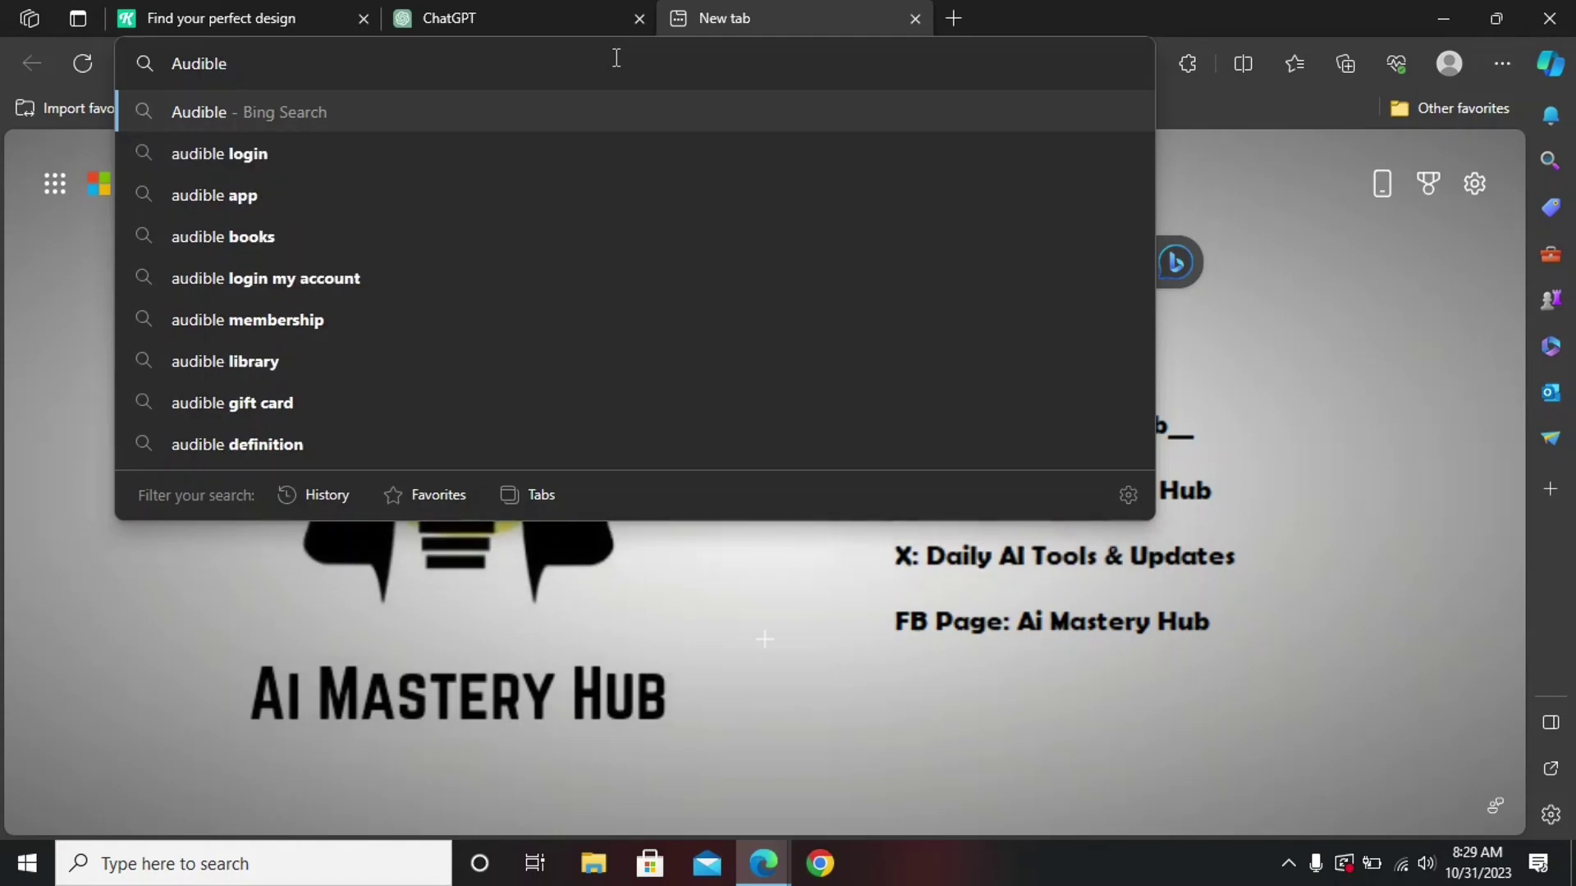
key(Return)
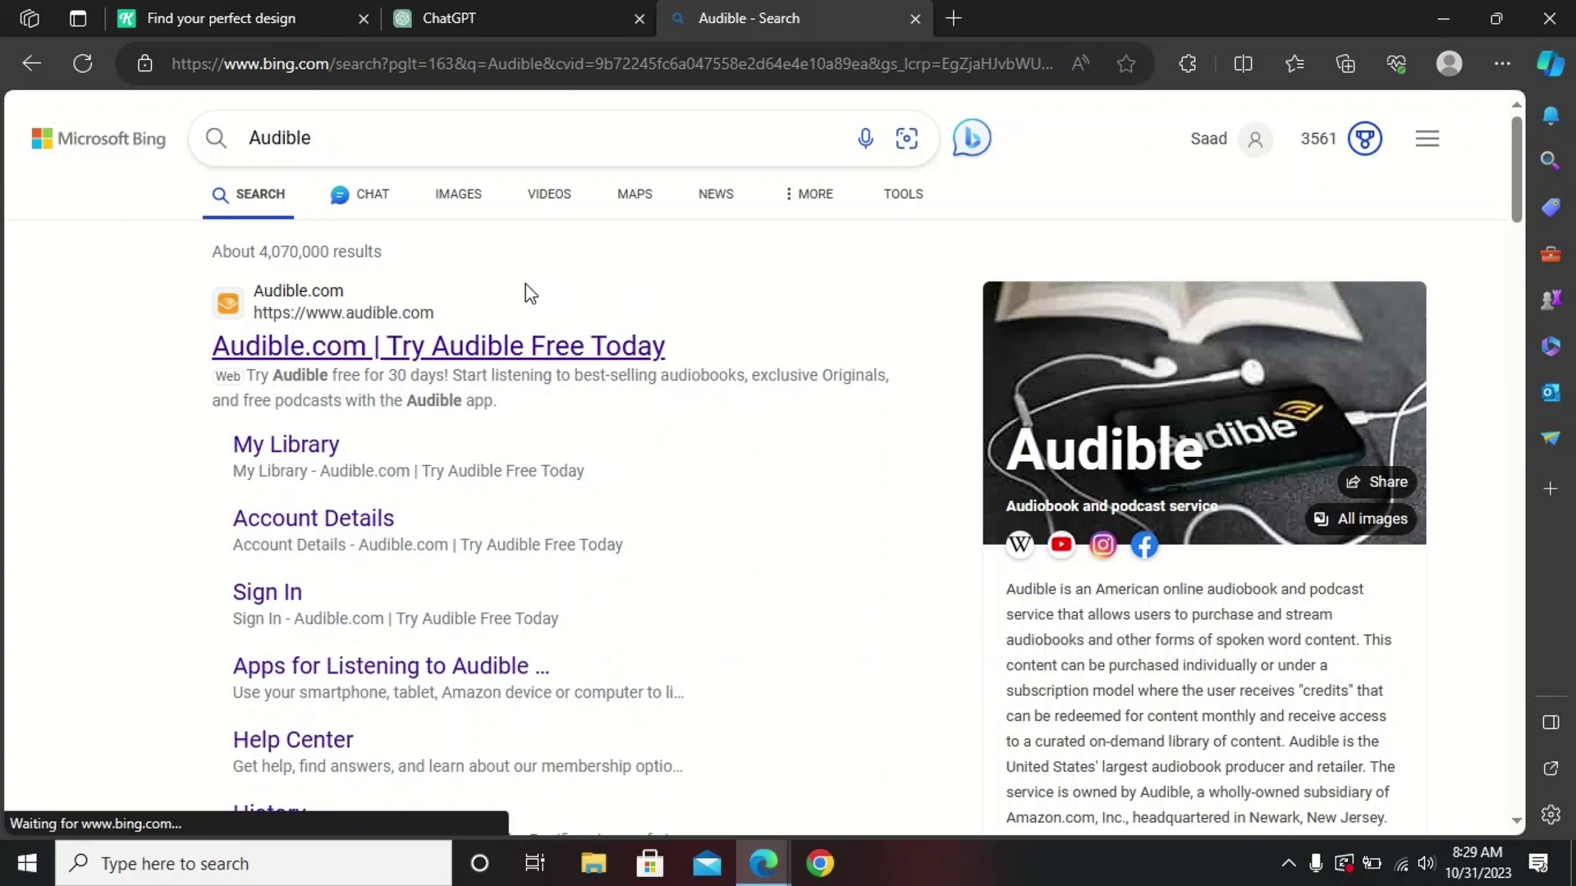
click(300, 346)
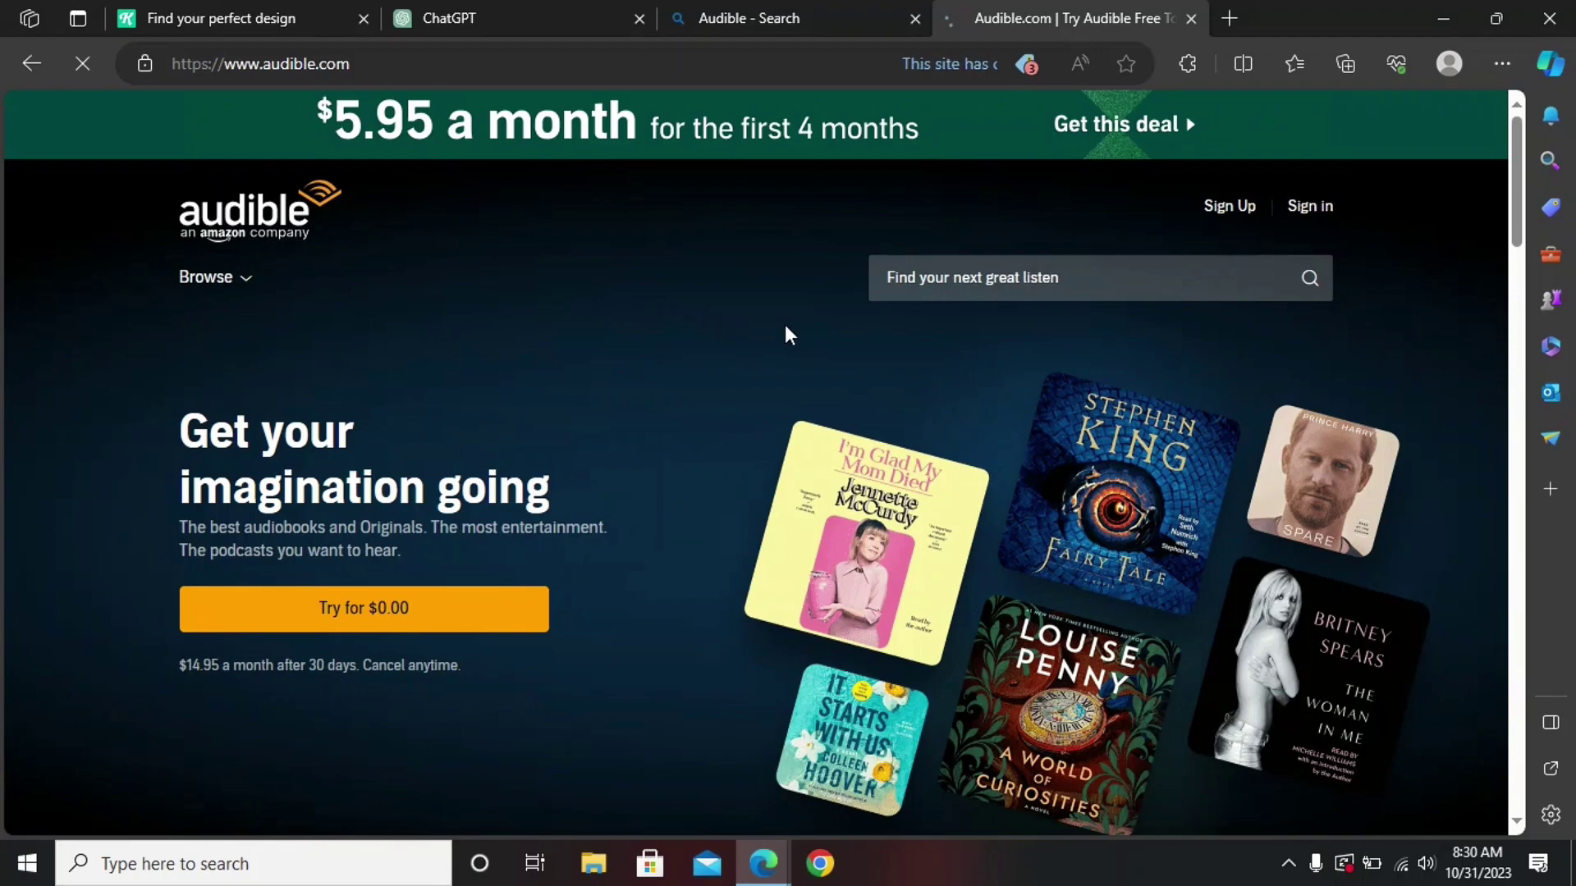
scroll(902, 294, down, 1)
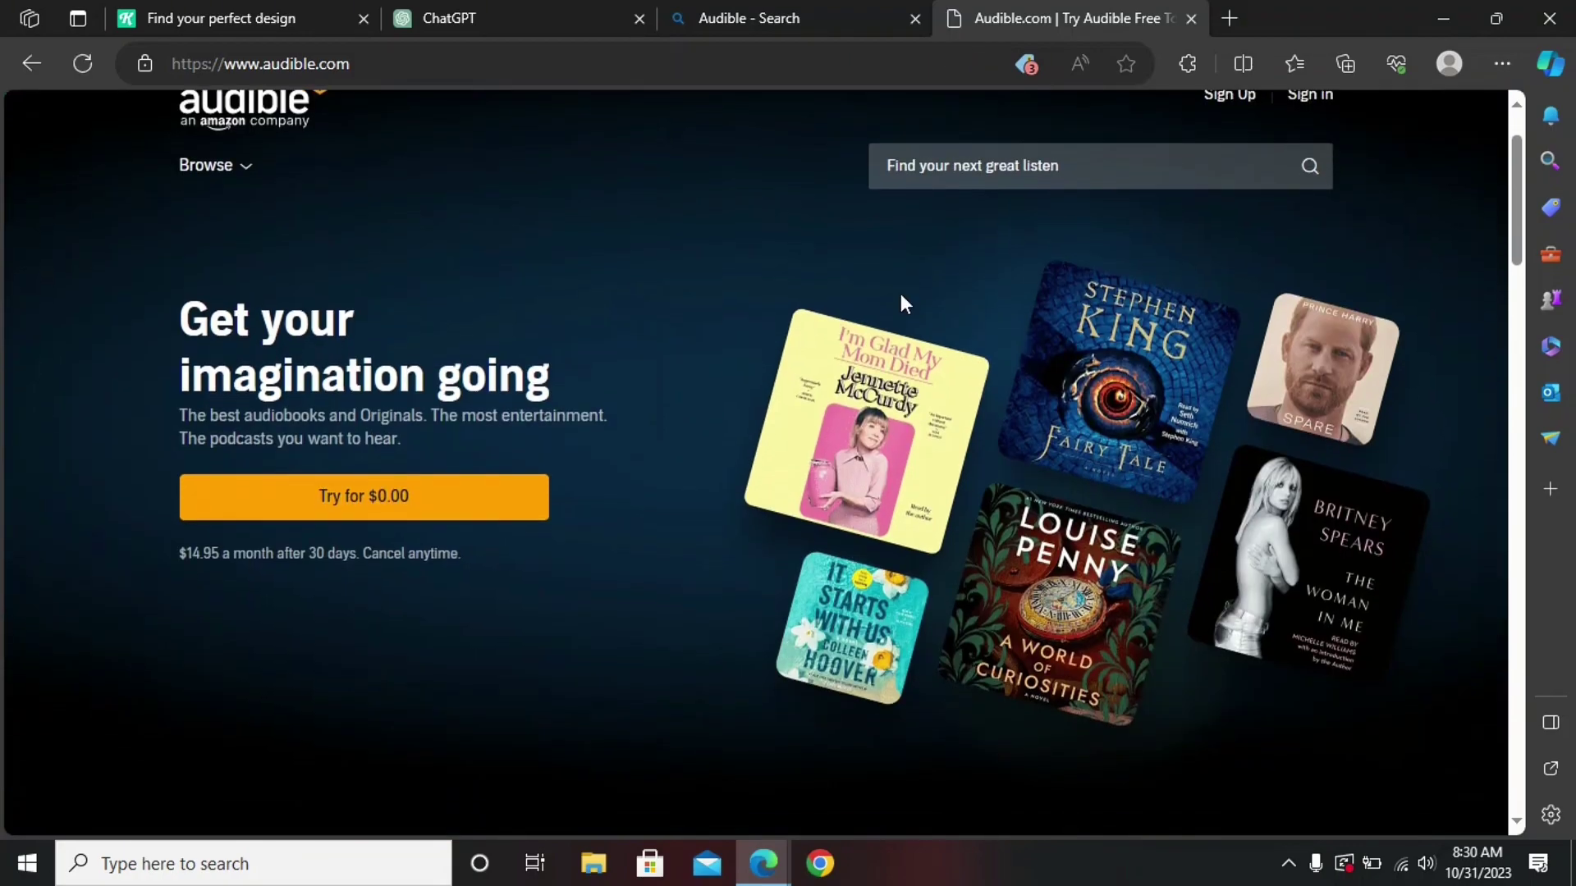
scroll(902, 294, up, 1)
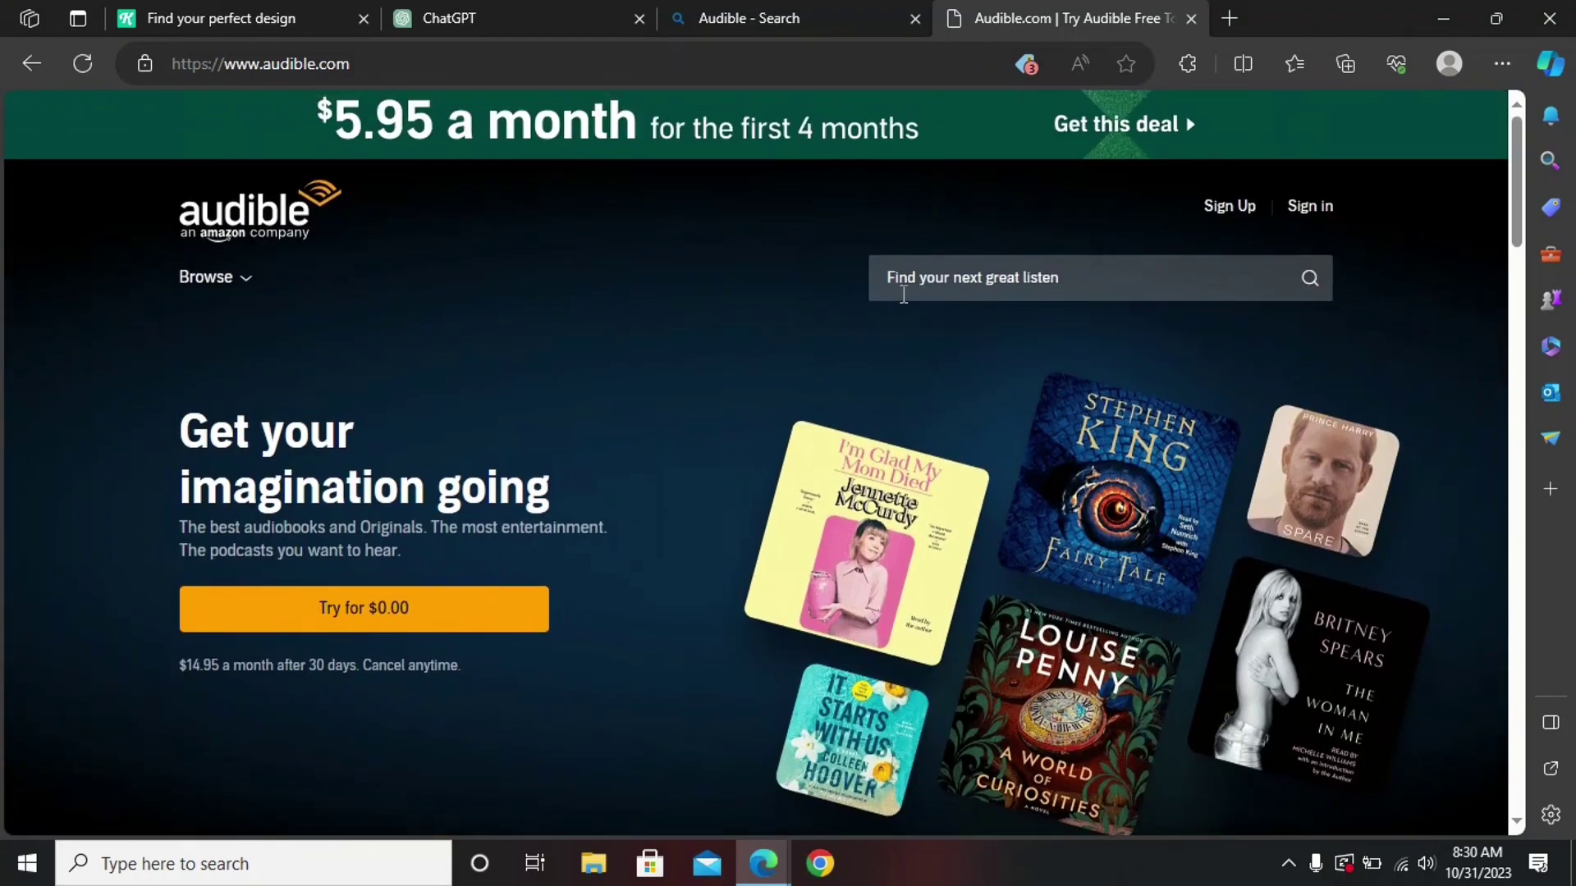
Search Audible for the pasted '"Dare to Lead" by Brené Brown' and close the Bing tab
right_click(1005, 288)
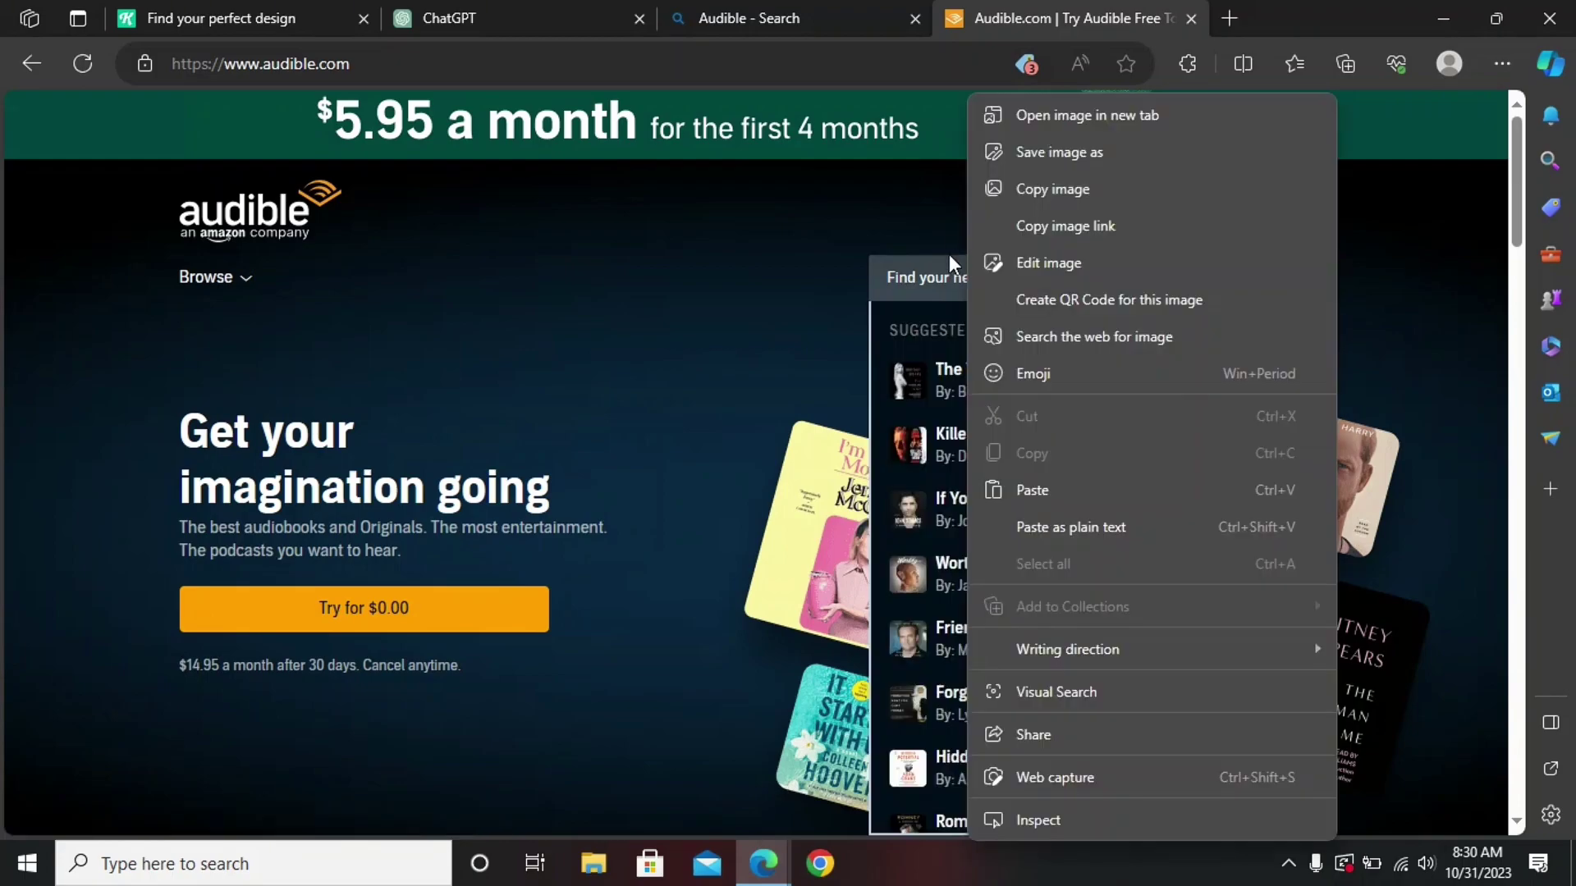
click(1057, 496)
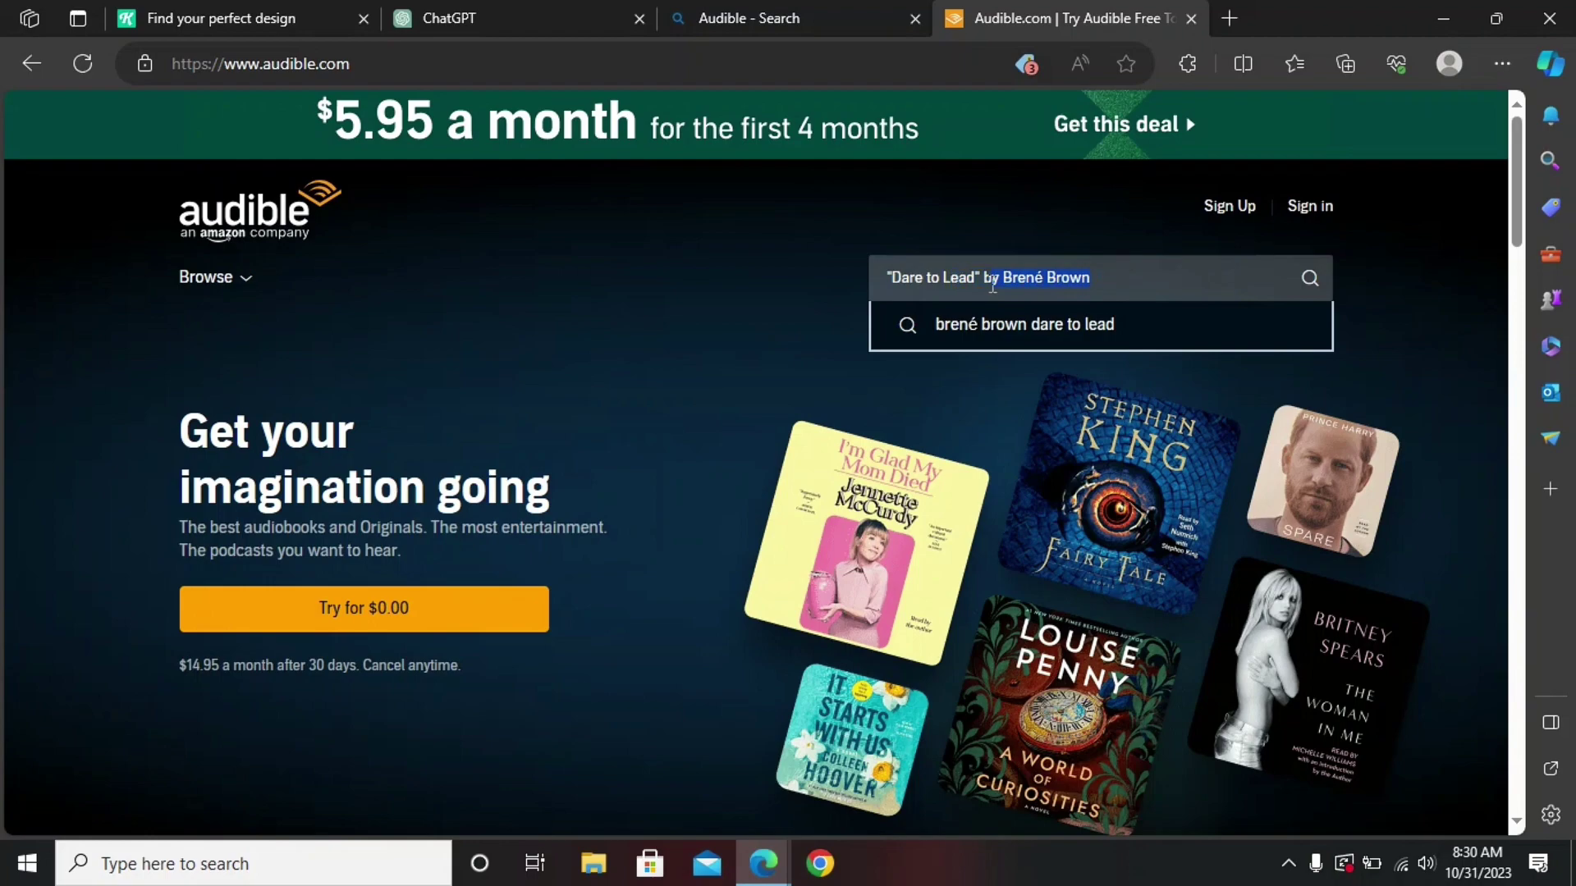
click(1305, 279)
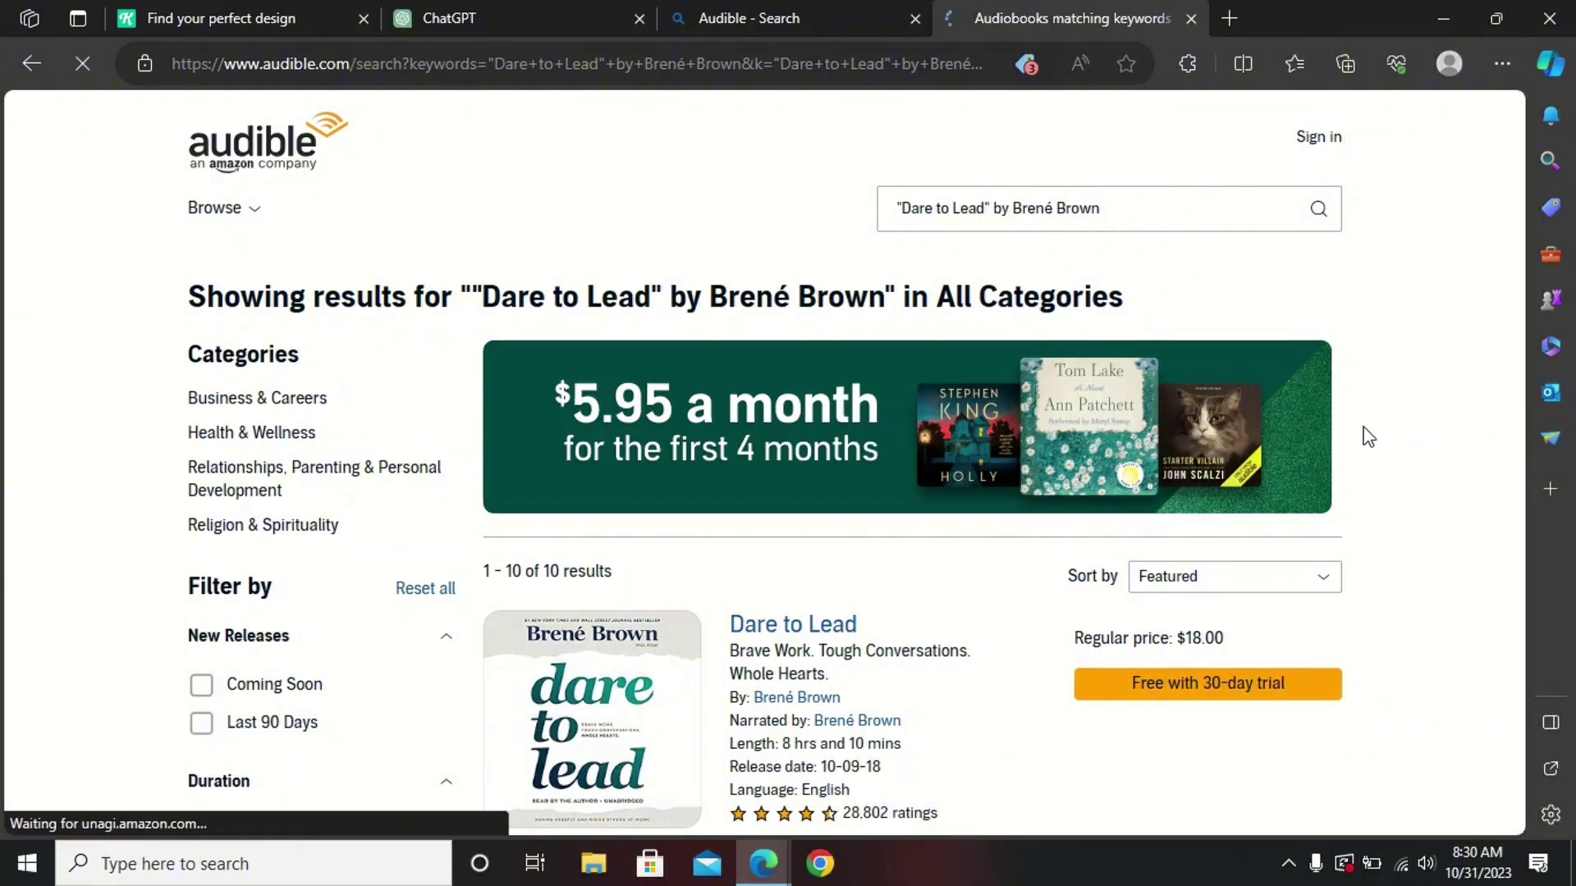
scroll(1478, 246, down, 1)
scroll(1468, 278, down, 1)
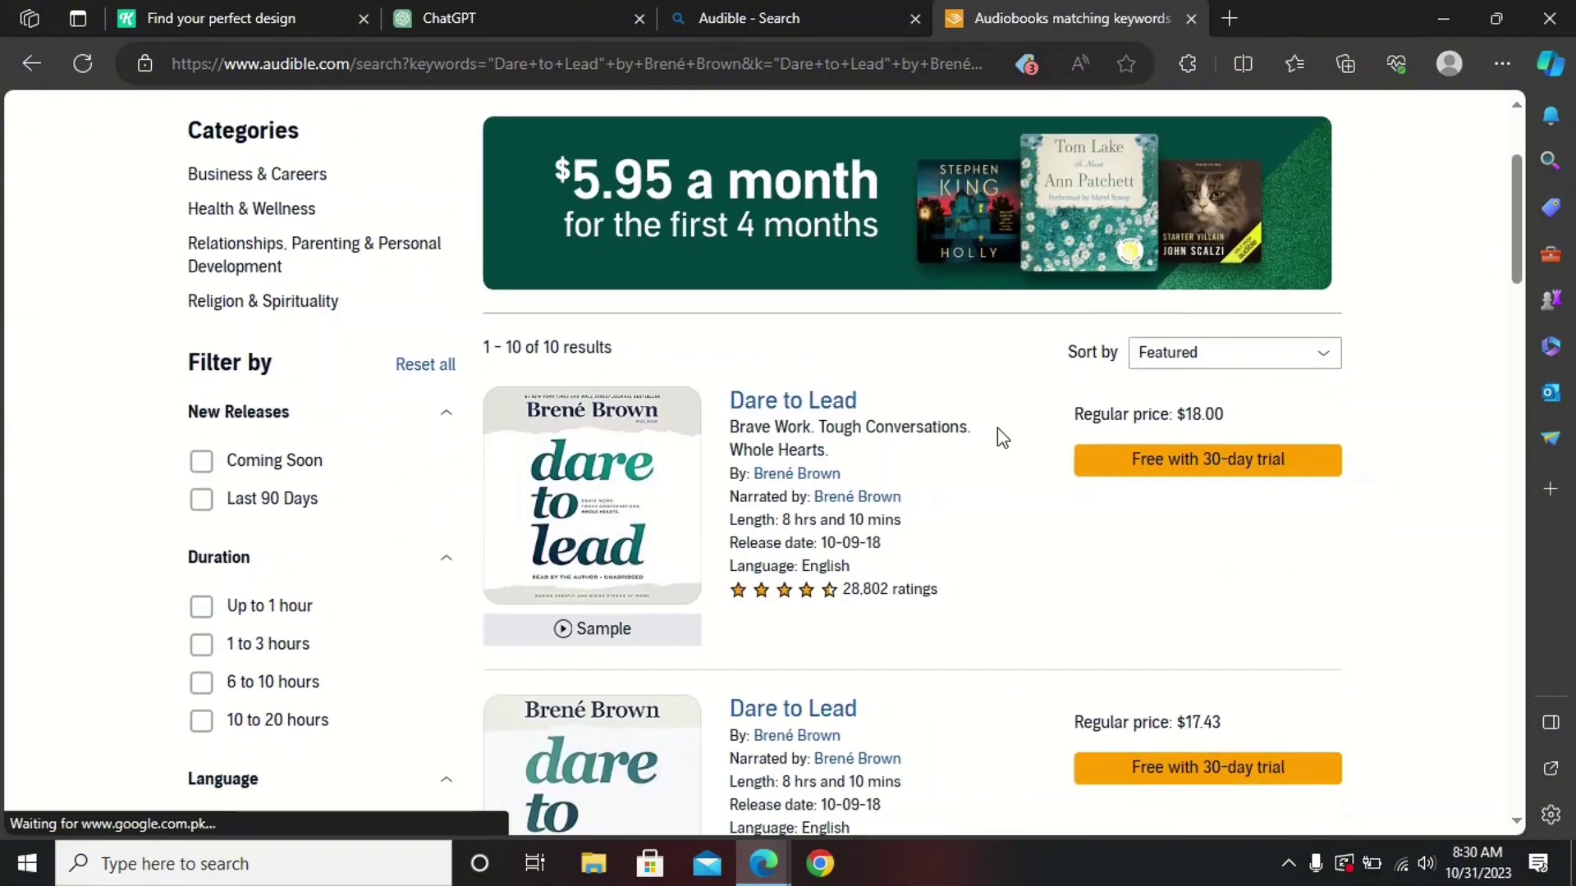
scroll(700, 504, down, 1)
mouse_move(648, 443)
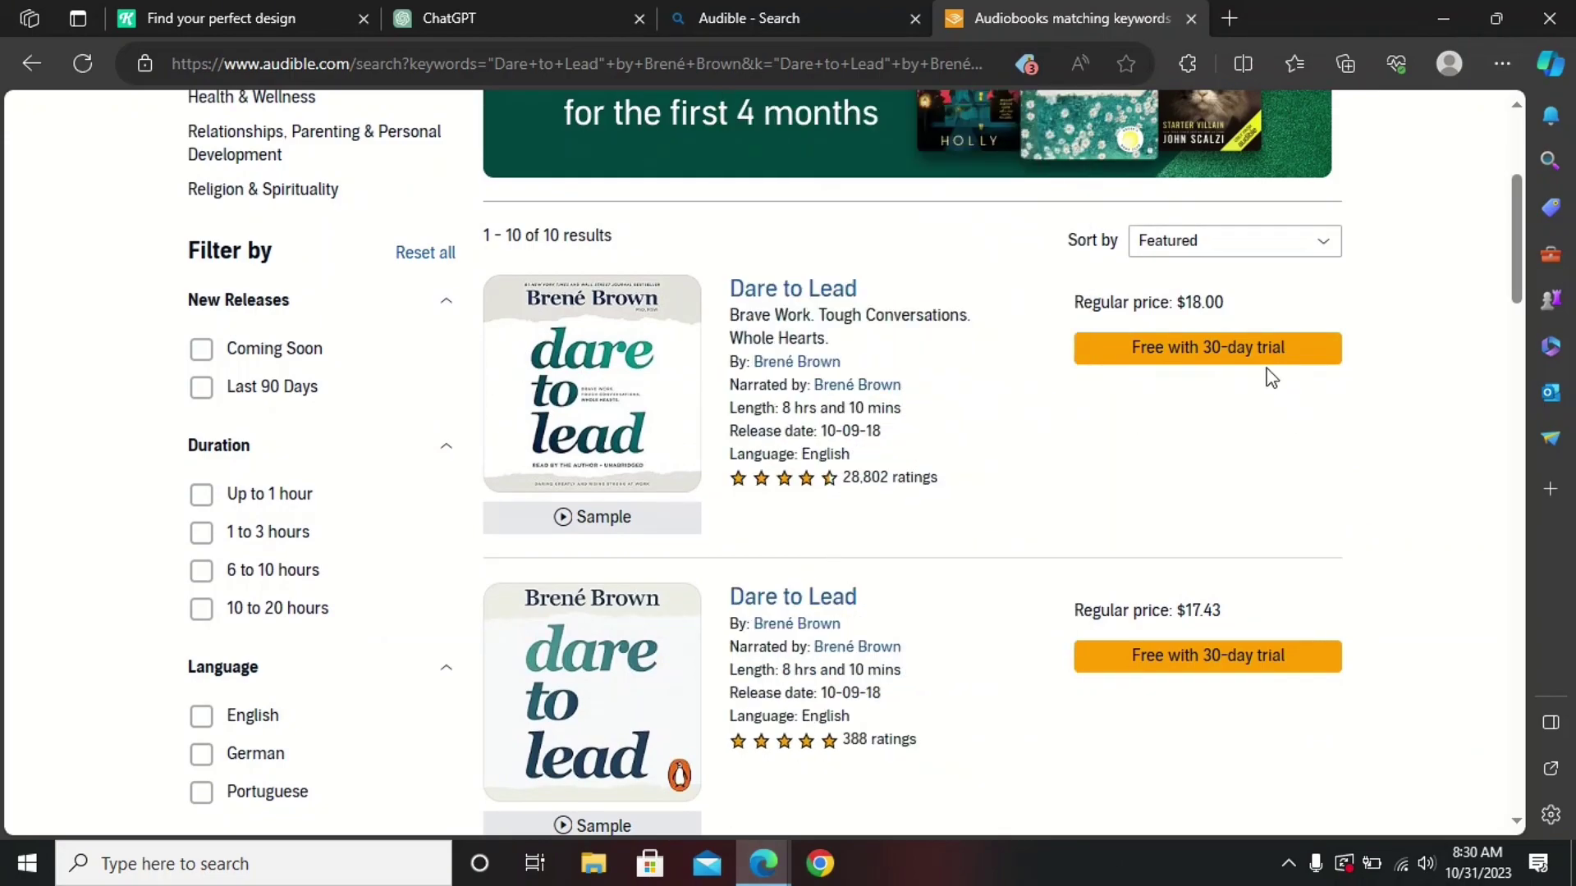
click(915, 18)
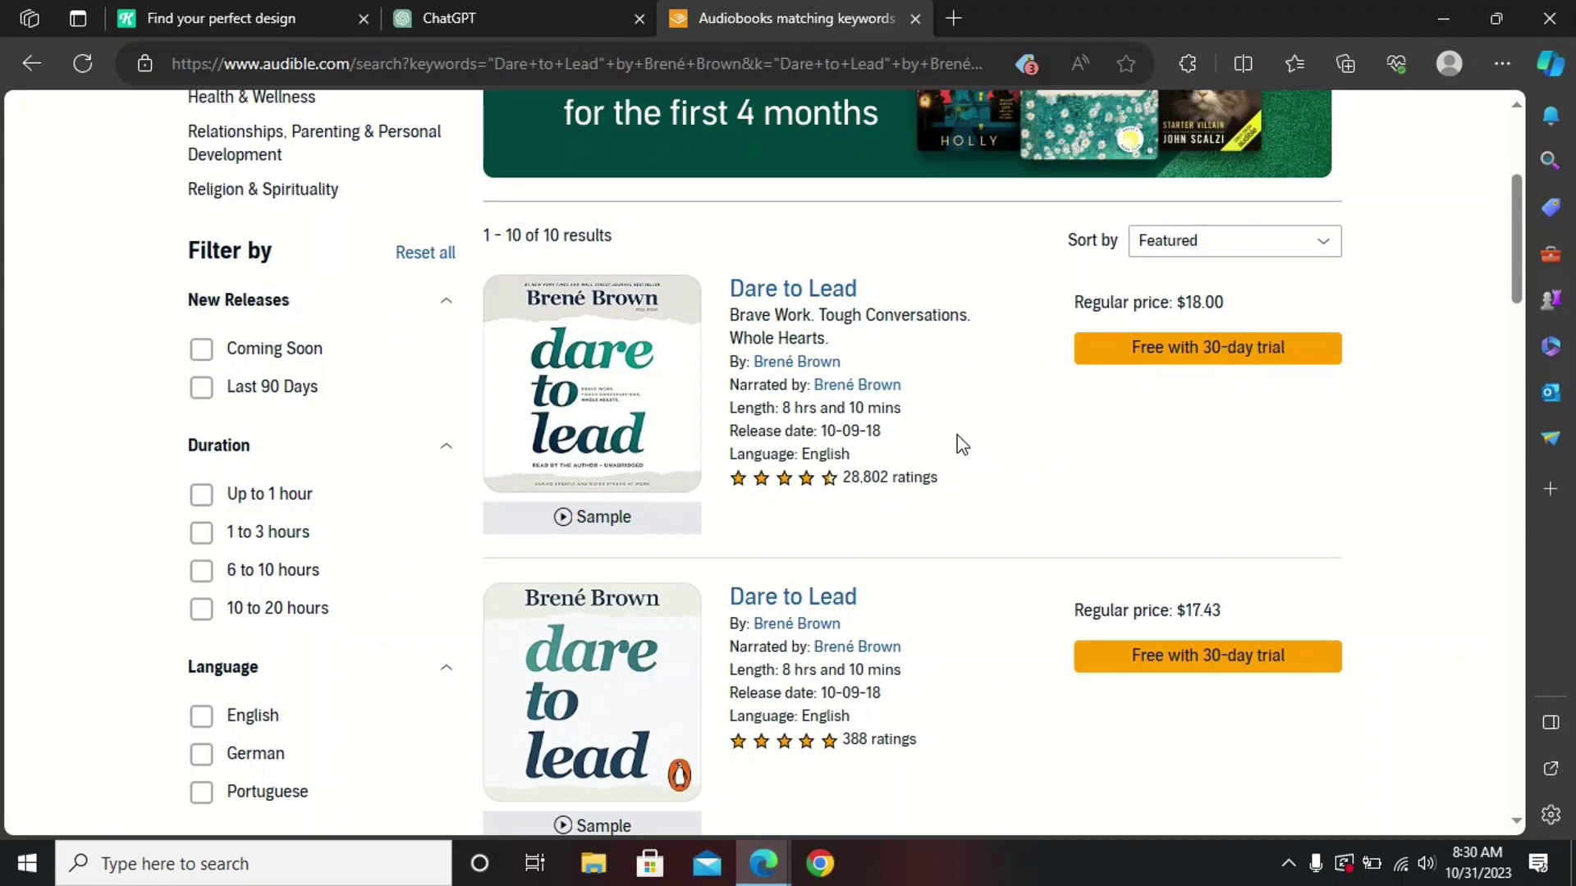
Ask ChatGPT for a 1500-word summary of '"Dare to Lead" by Brené Brown'
click(545, 8)
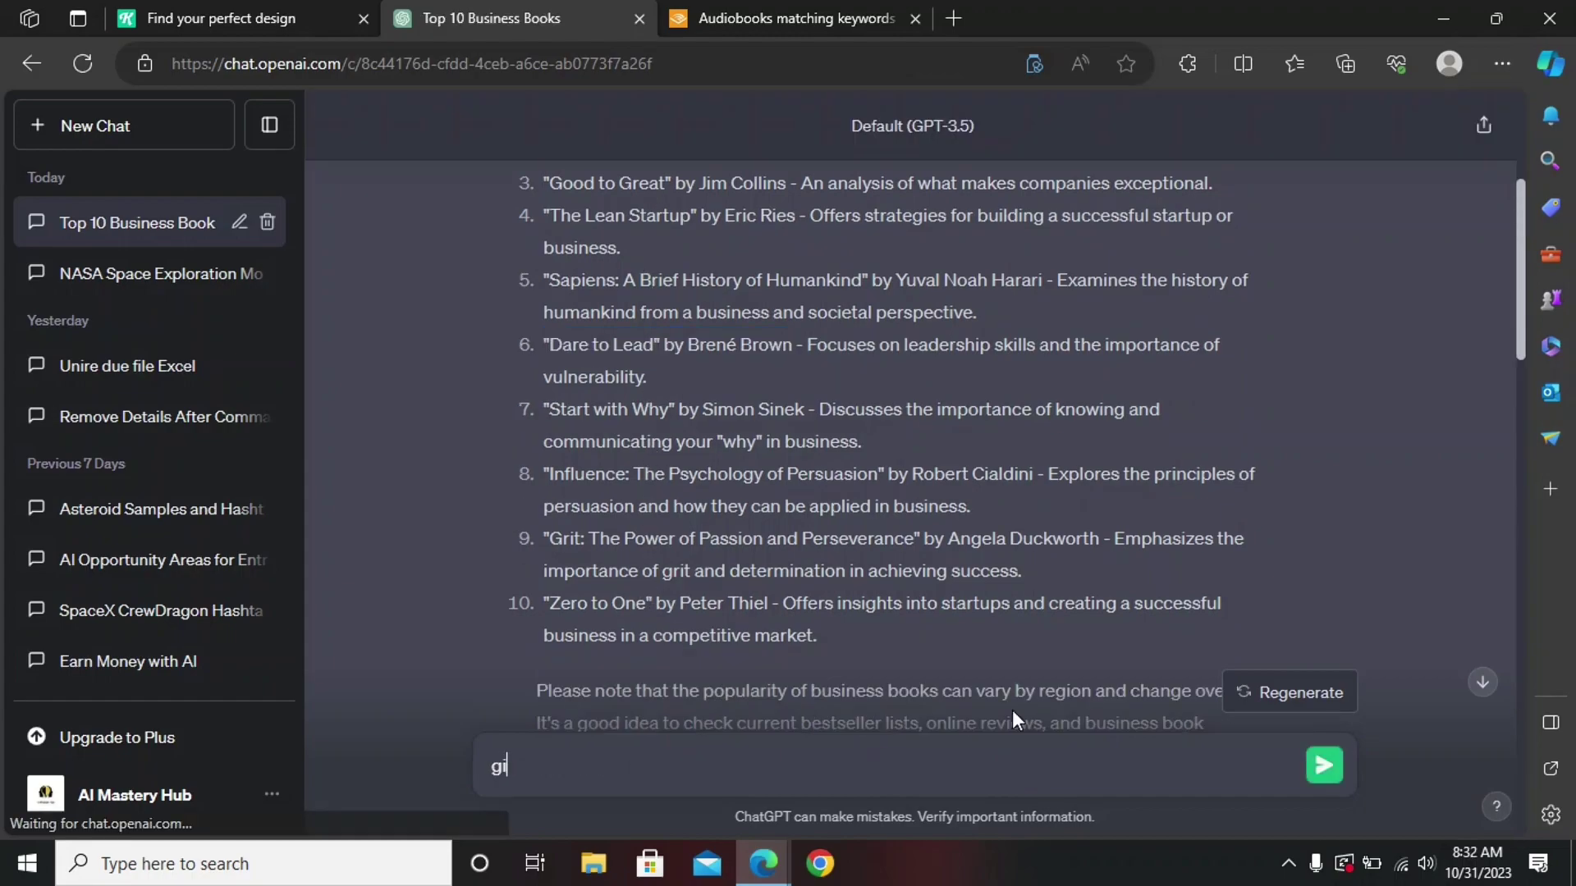
text(ve 15000)
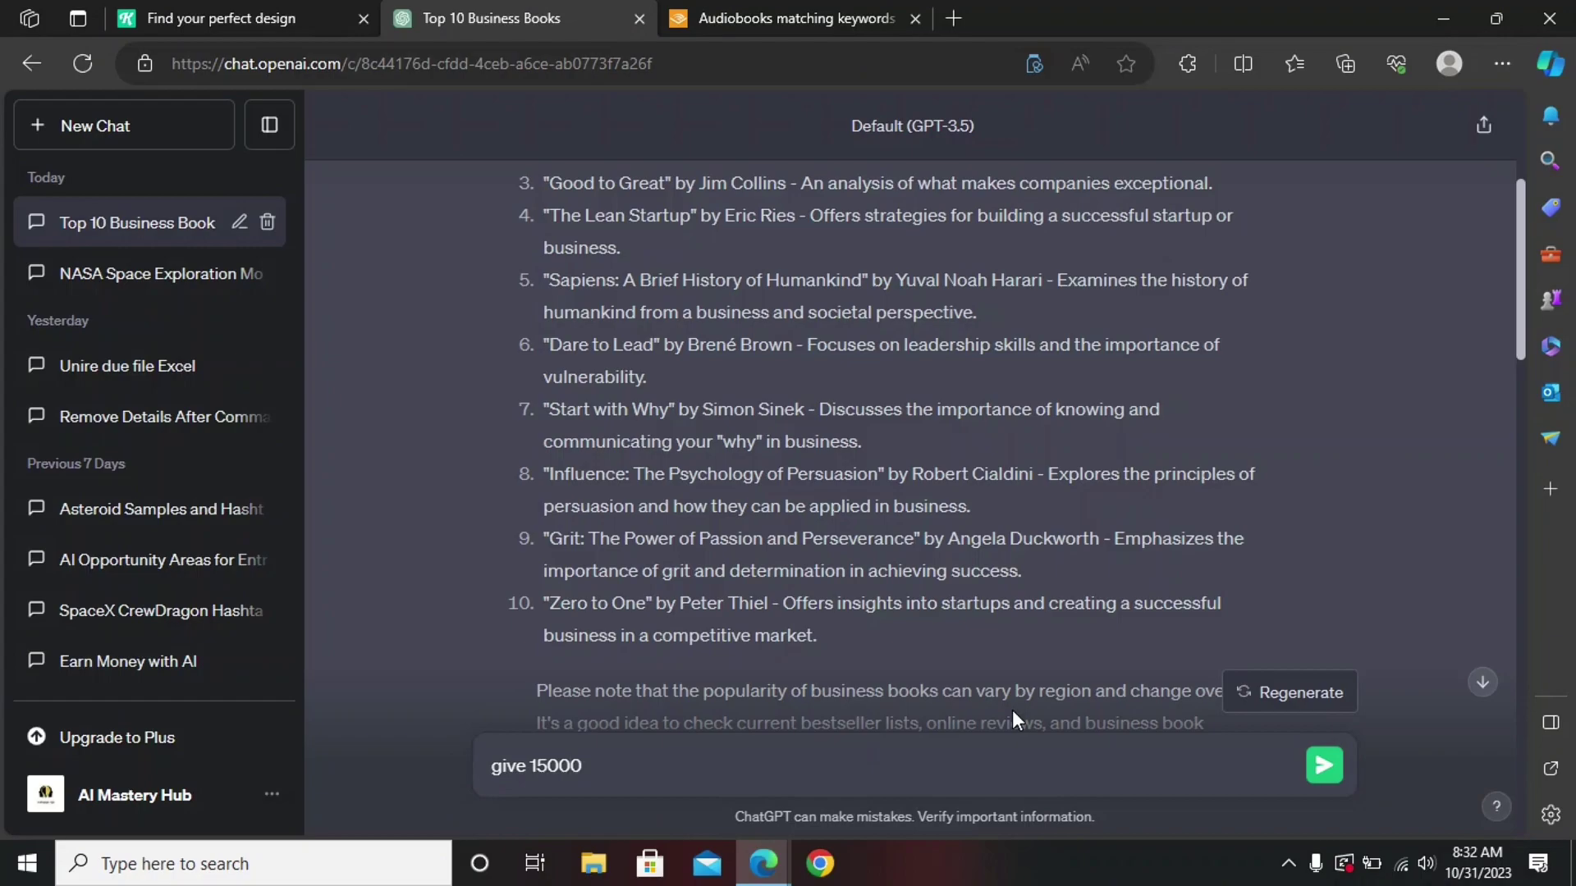
key(BackSpace)
text( words summ)
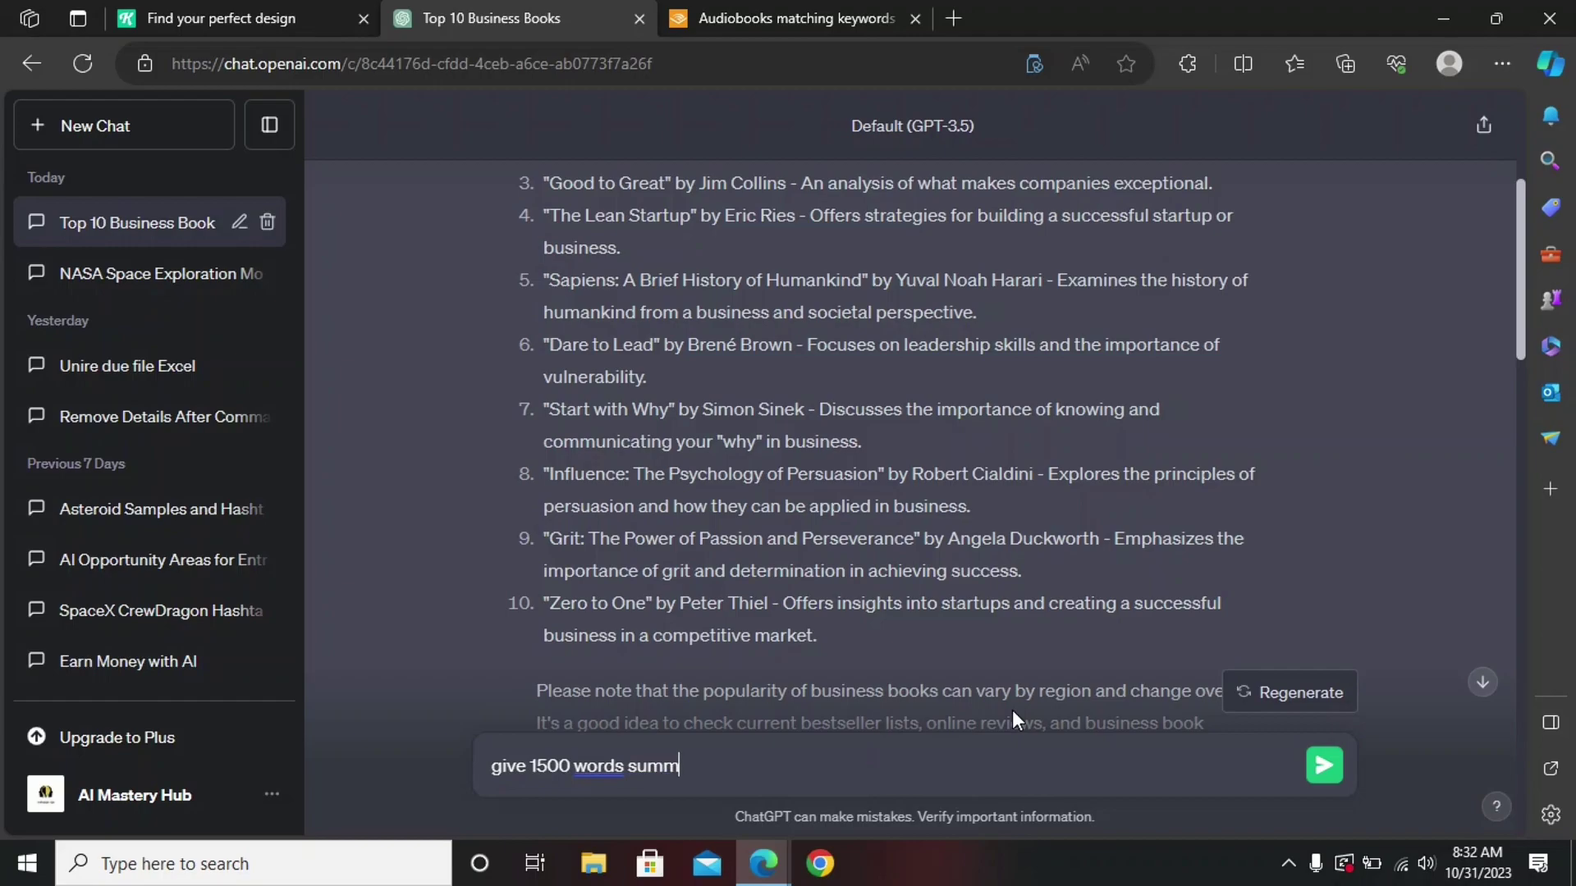
text(ary of)
text("Dare to Lead" by Brené Brown)
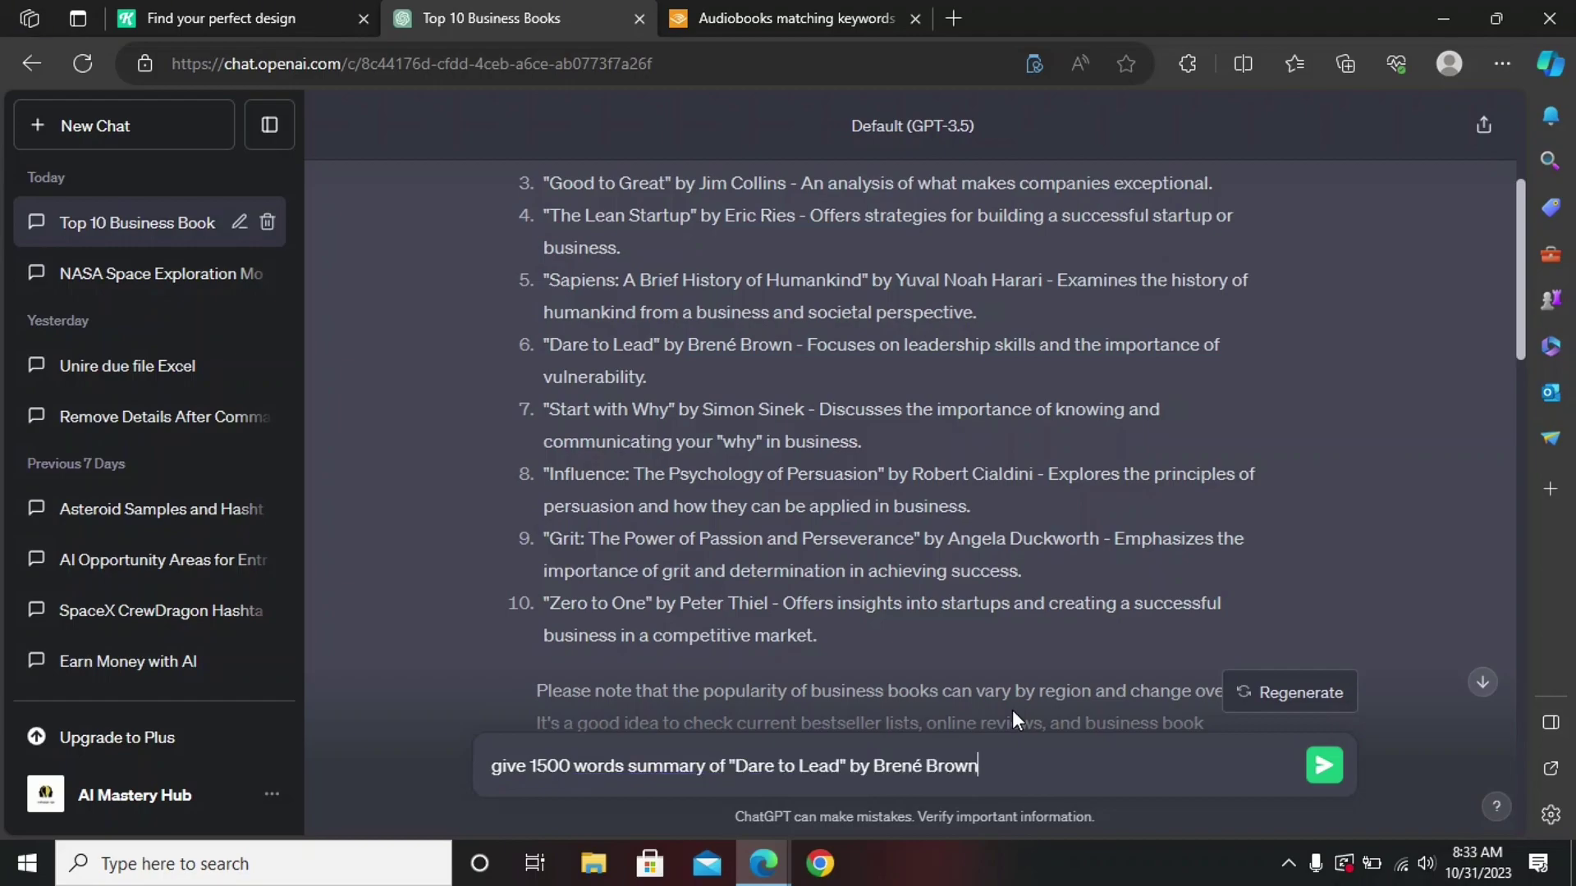
click(1324, 767)
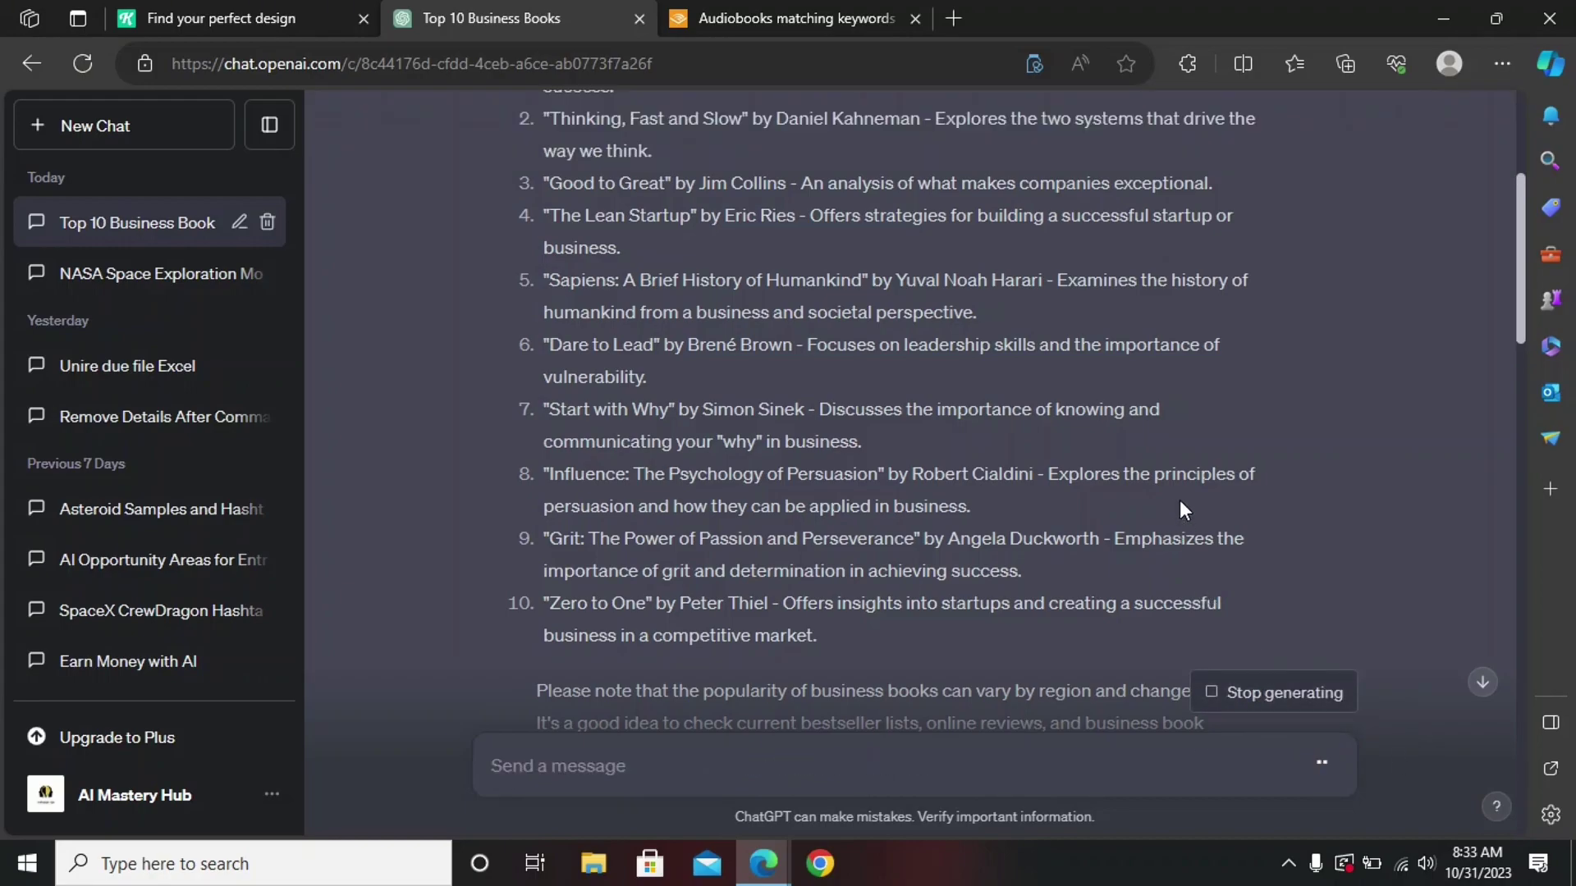
Read through the generated summary down to its 'In summary' paragraph
scroll(1180, 496, down, 7)
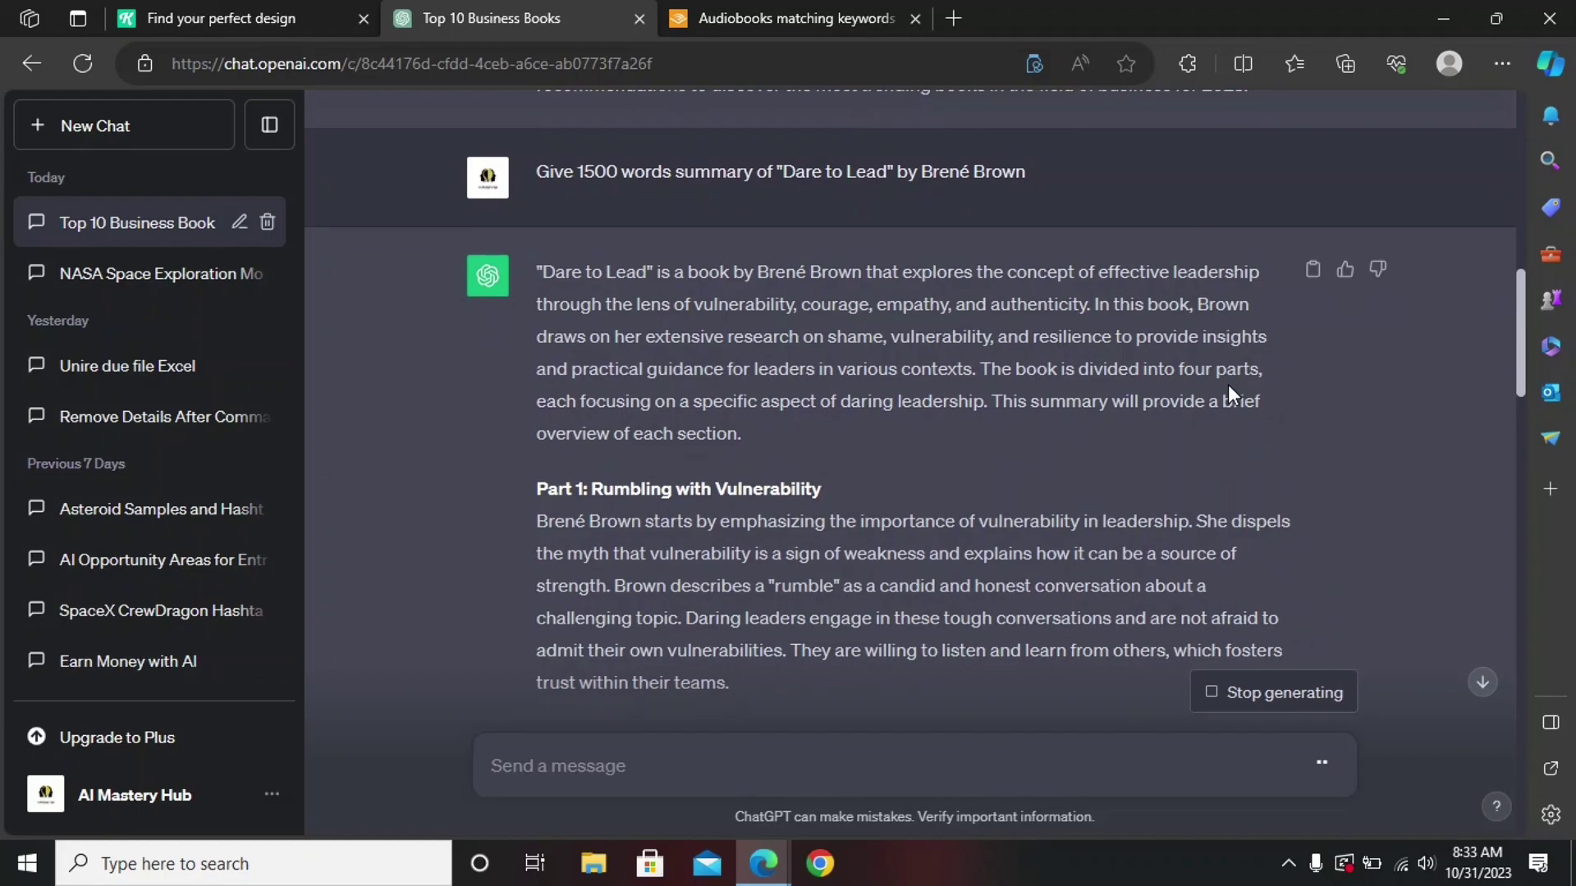
scroll(908, 436, down, 4)
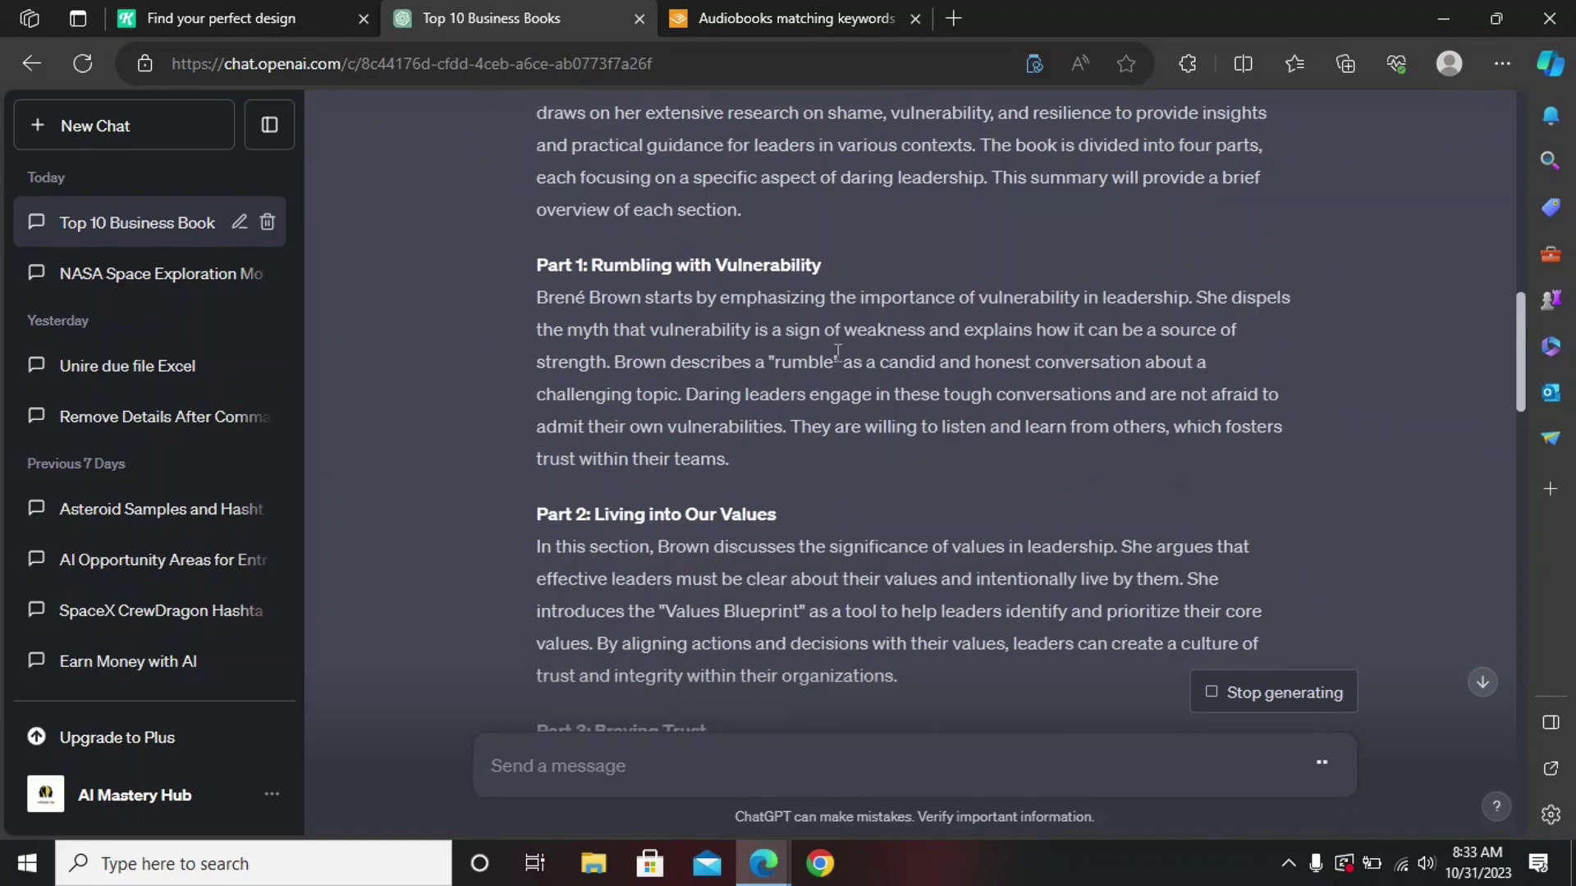
scroll(825, 339, down, 7)
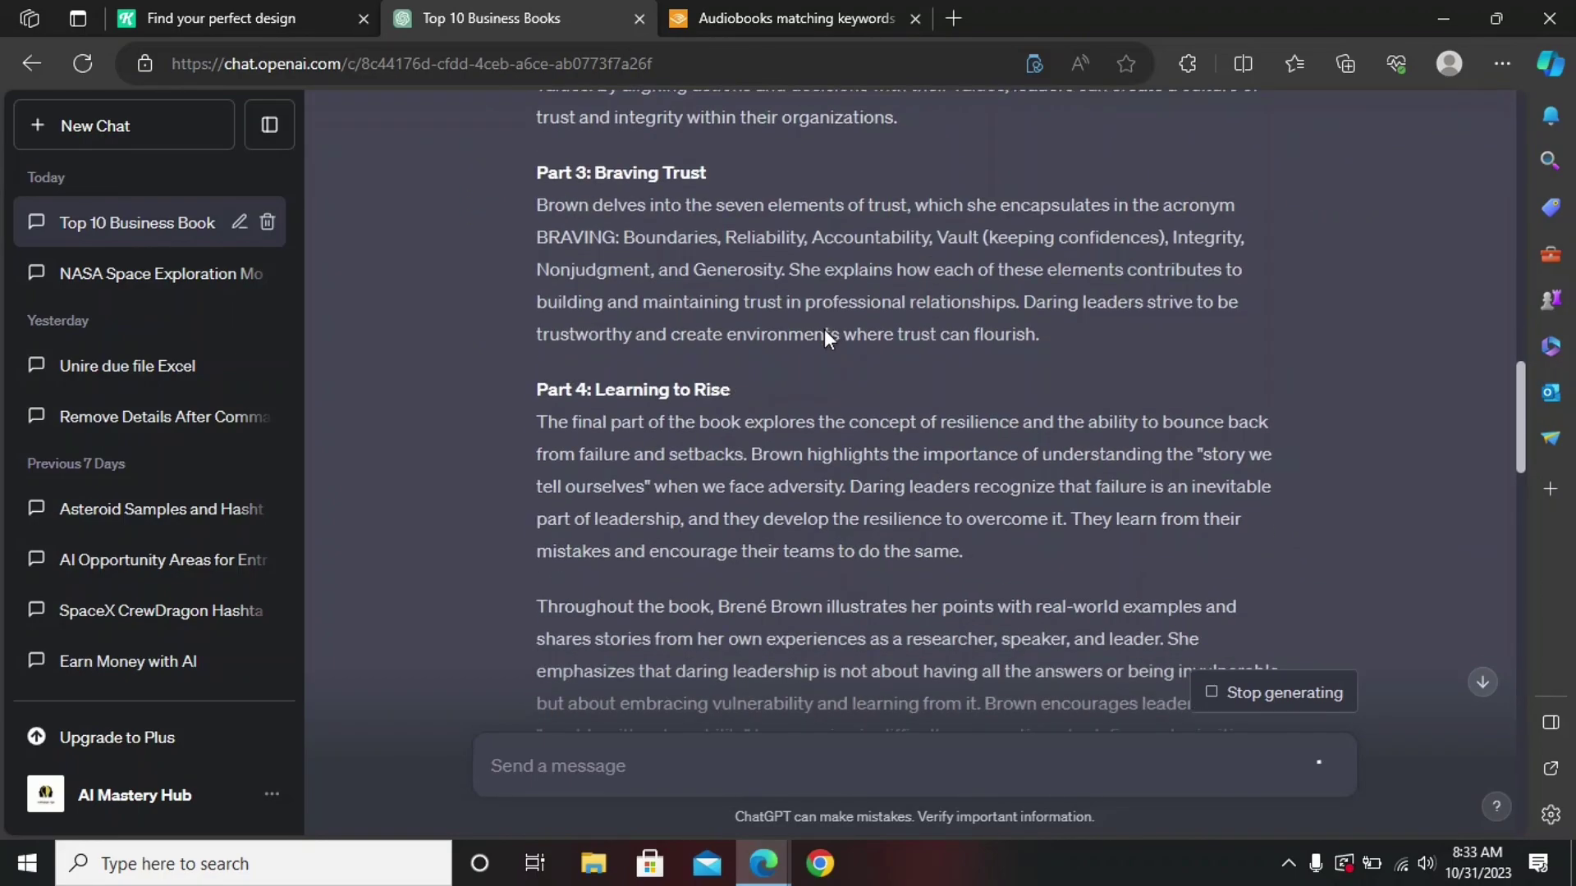
scroll(882, 492, down, 3)
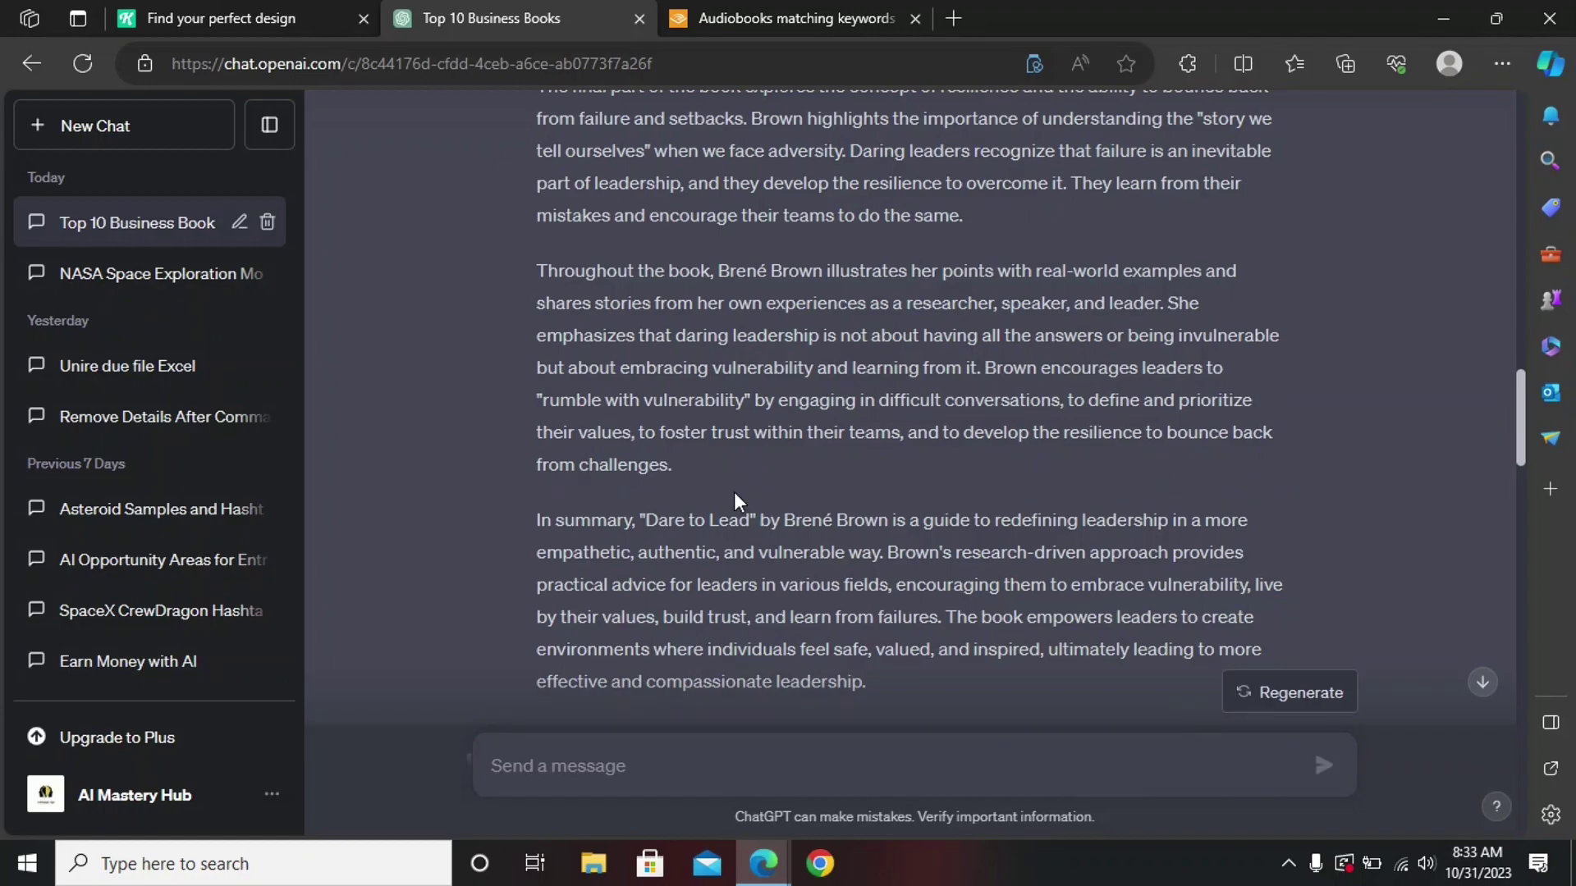
scroll(821, 427, up, 2)
scroll(957, 378, down, 2)
click(952, 18)
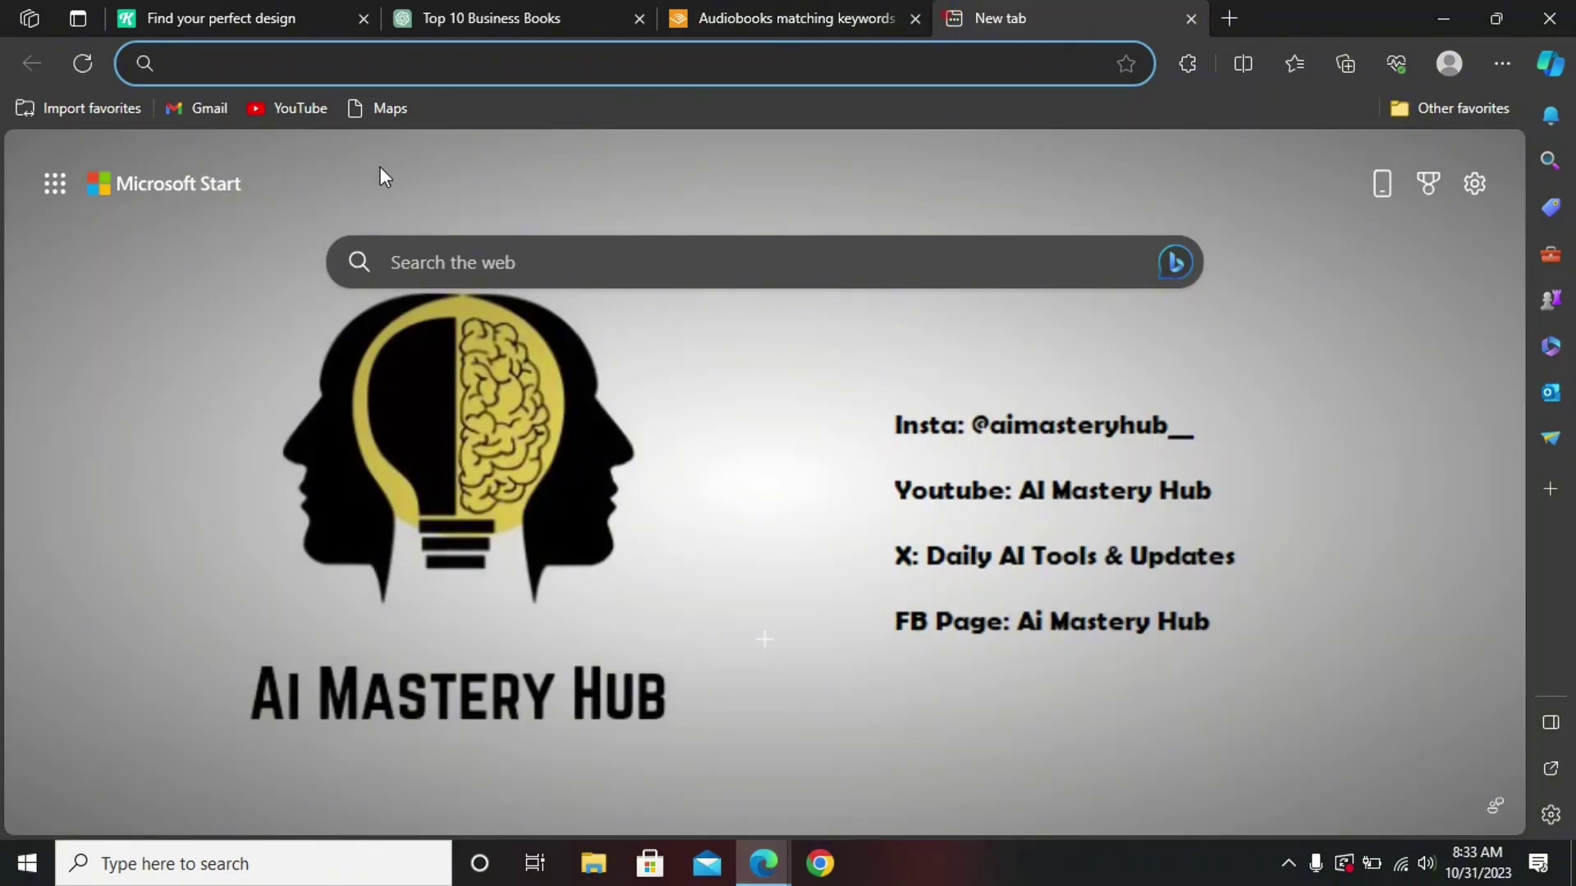
Search Bing for Quillbot, open the QuillBot Paraphraser, and close the search tab
click(452, 67)
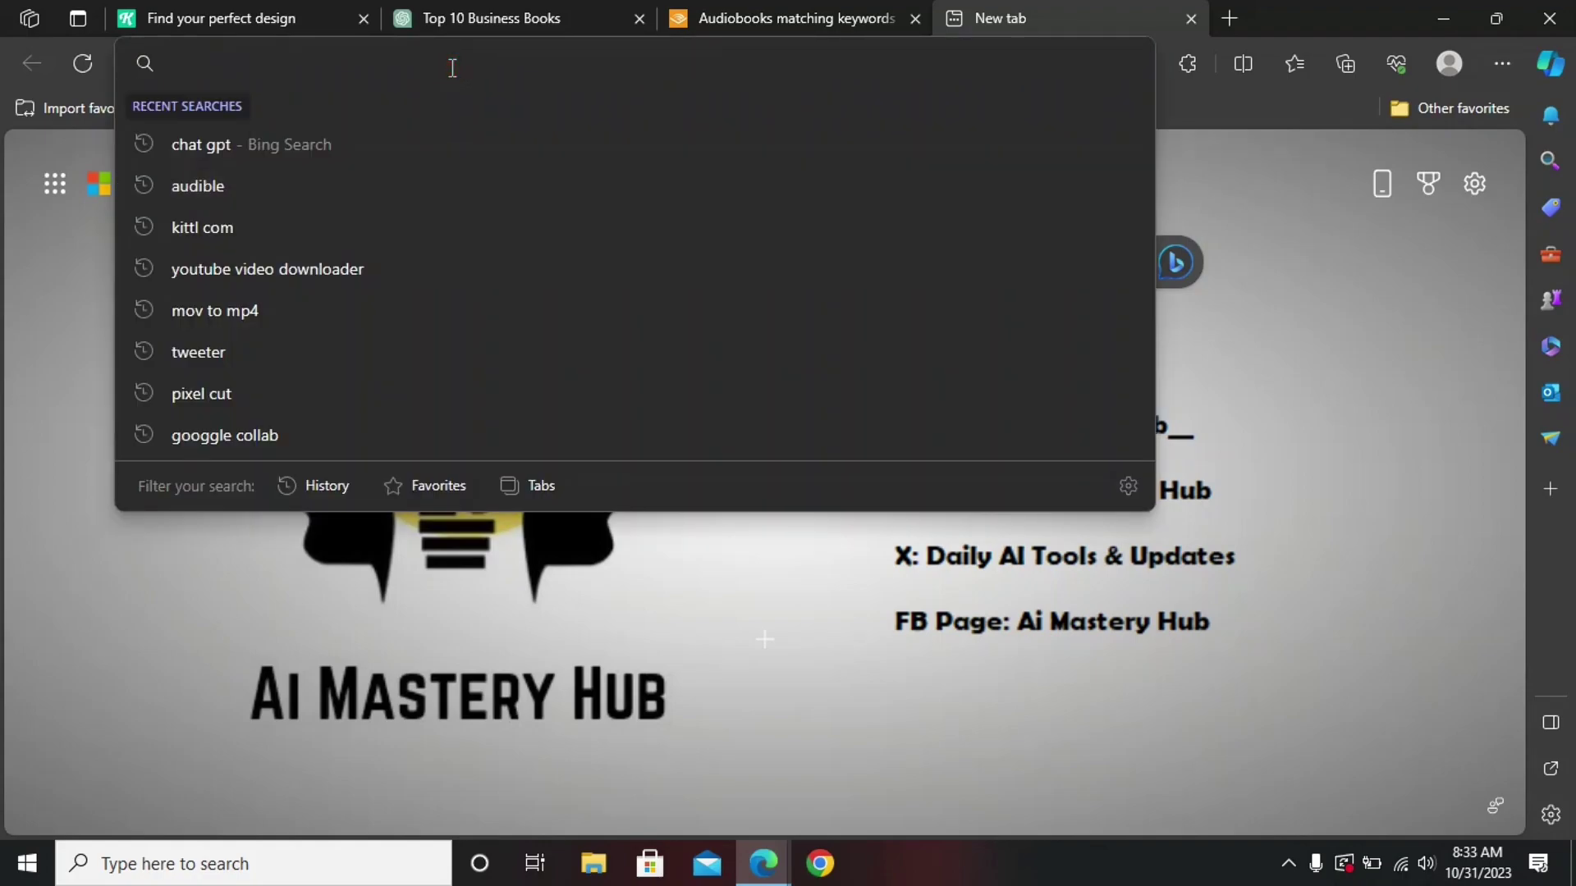
text(Q)
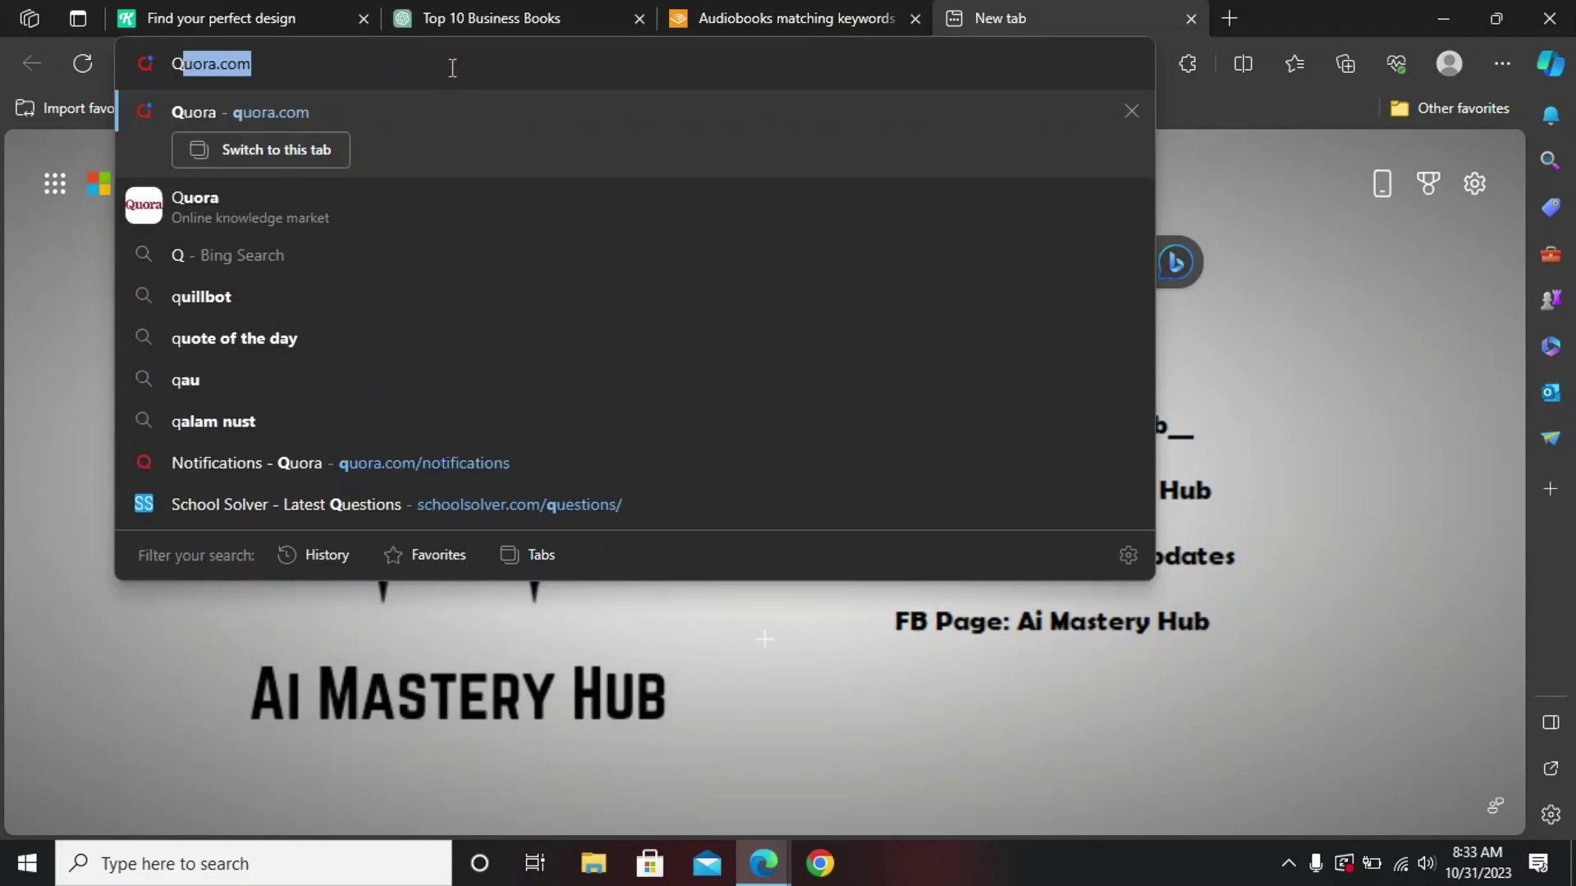
text(uill)
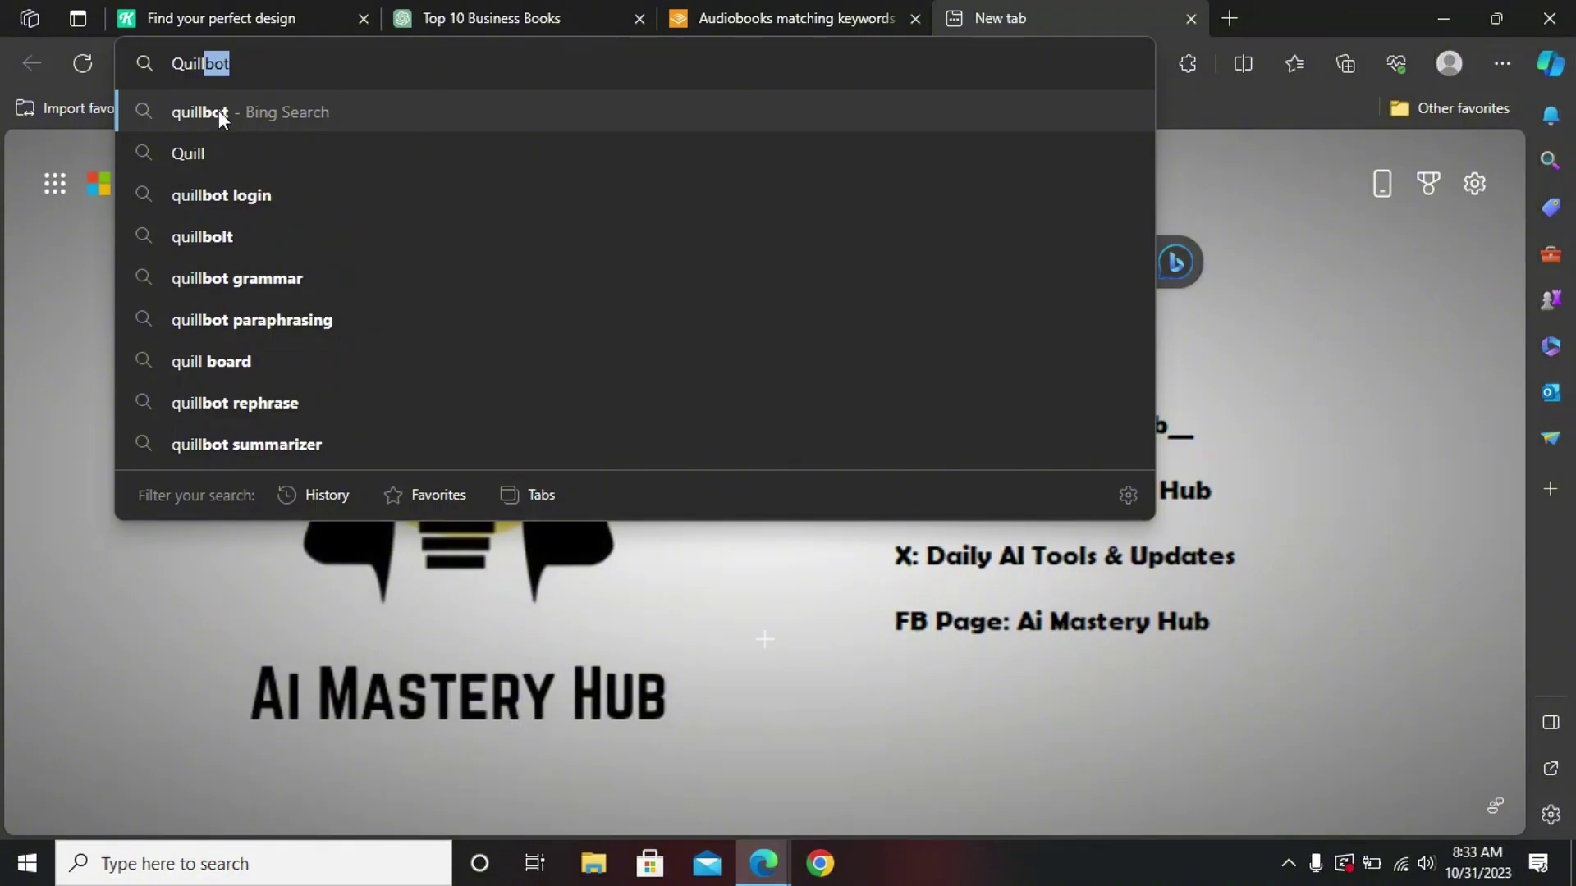
key(Return)
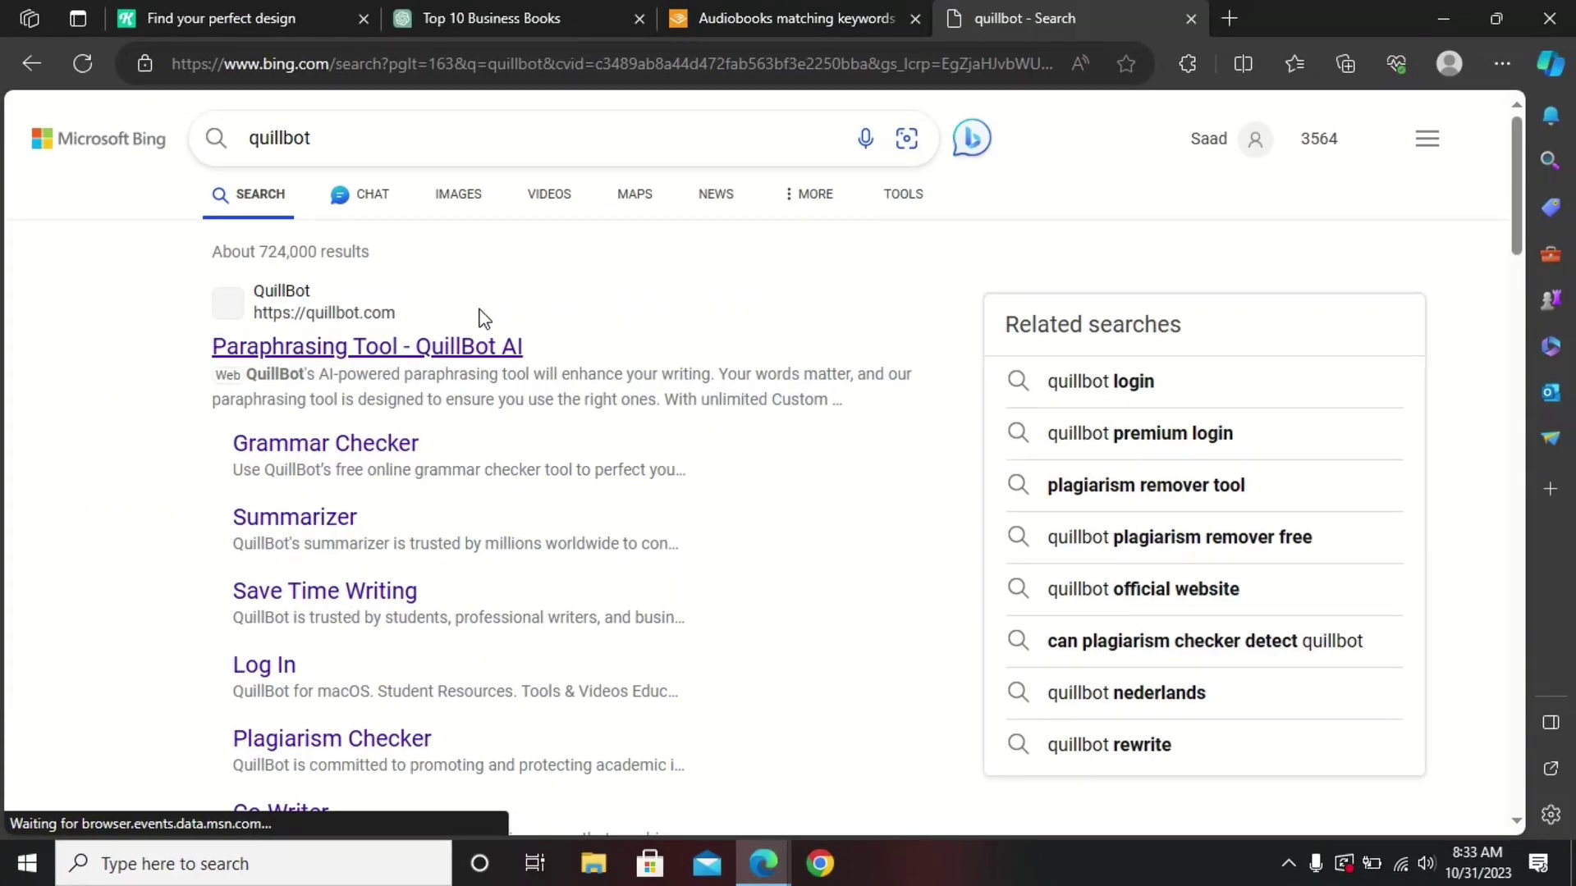
click(355, 351)
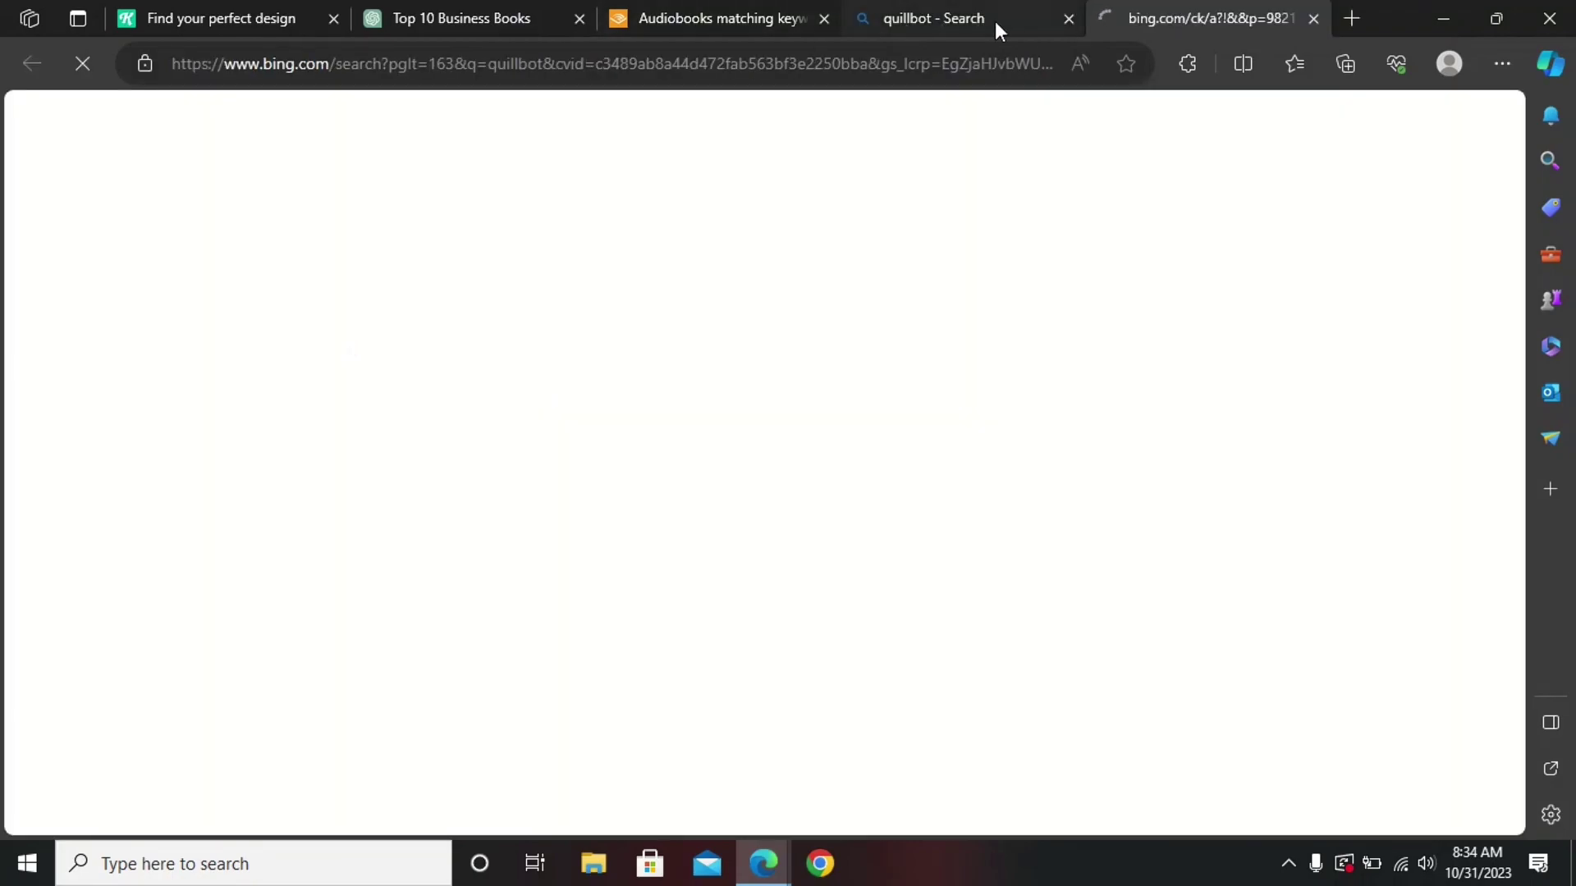
click(1067, 18)
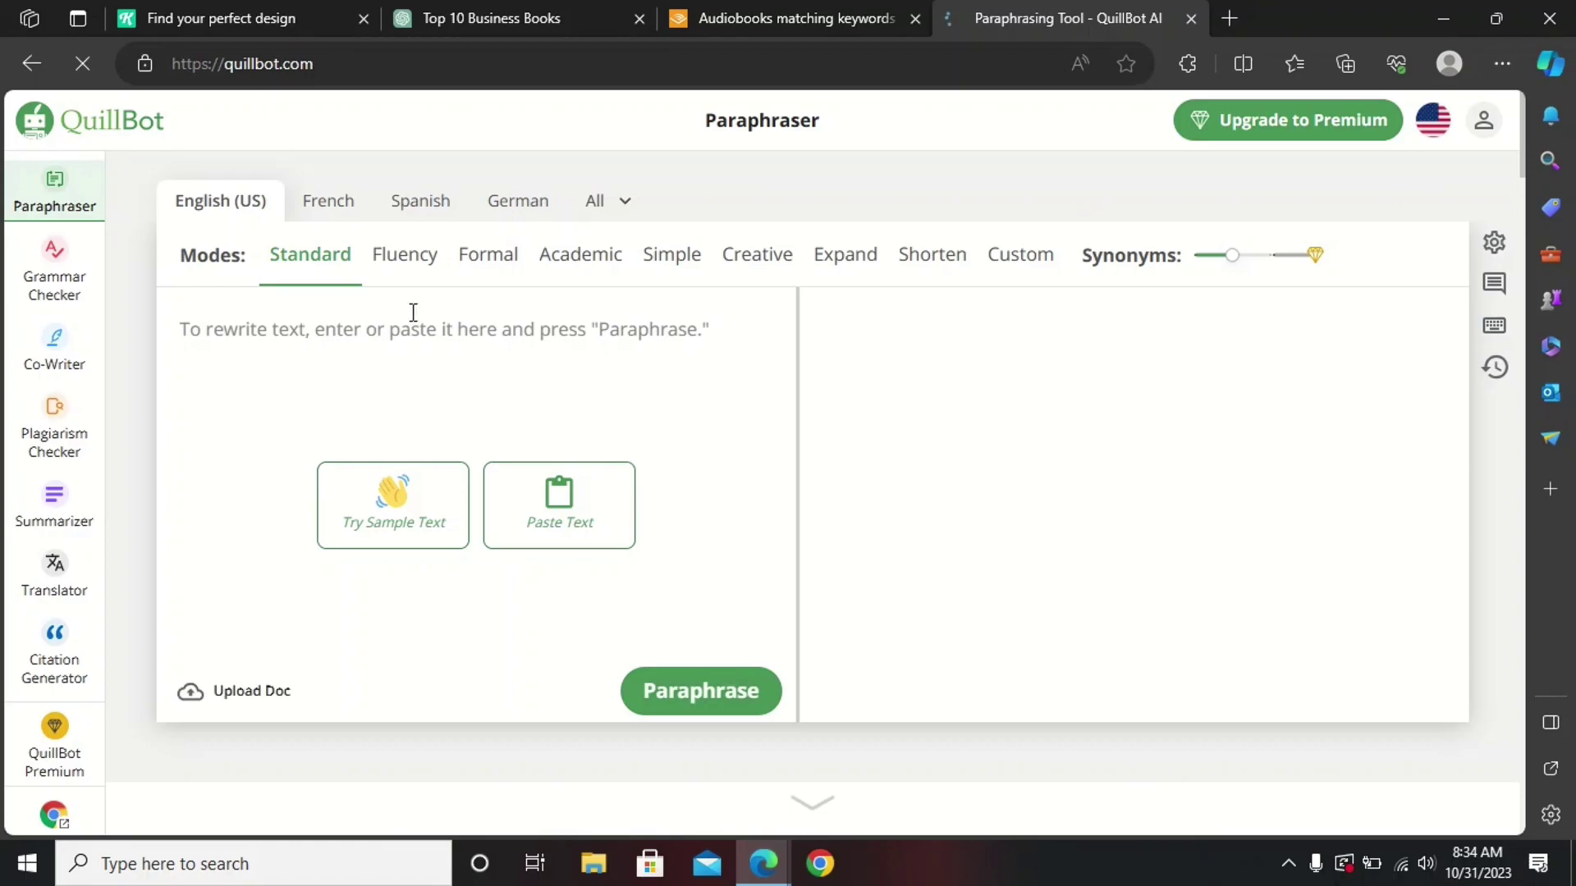
Copy the 76-word introductory paragraph of the ChatGPT summary
click(509, 13)
scroll(609, 245, up, 4)
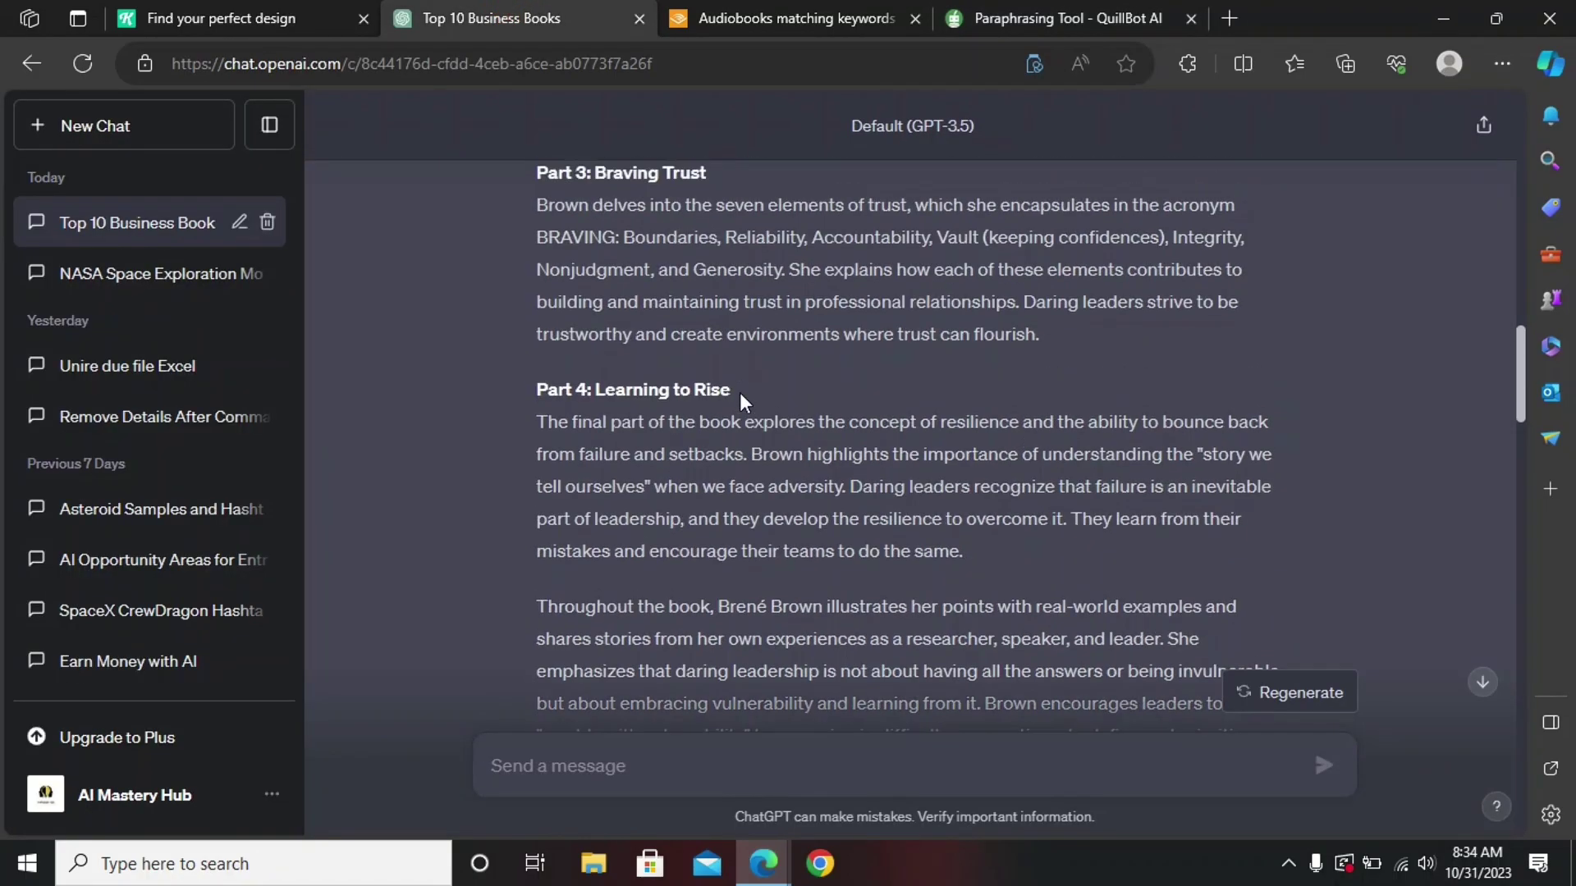
scroll(747, 411, up, 8)
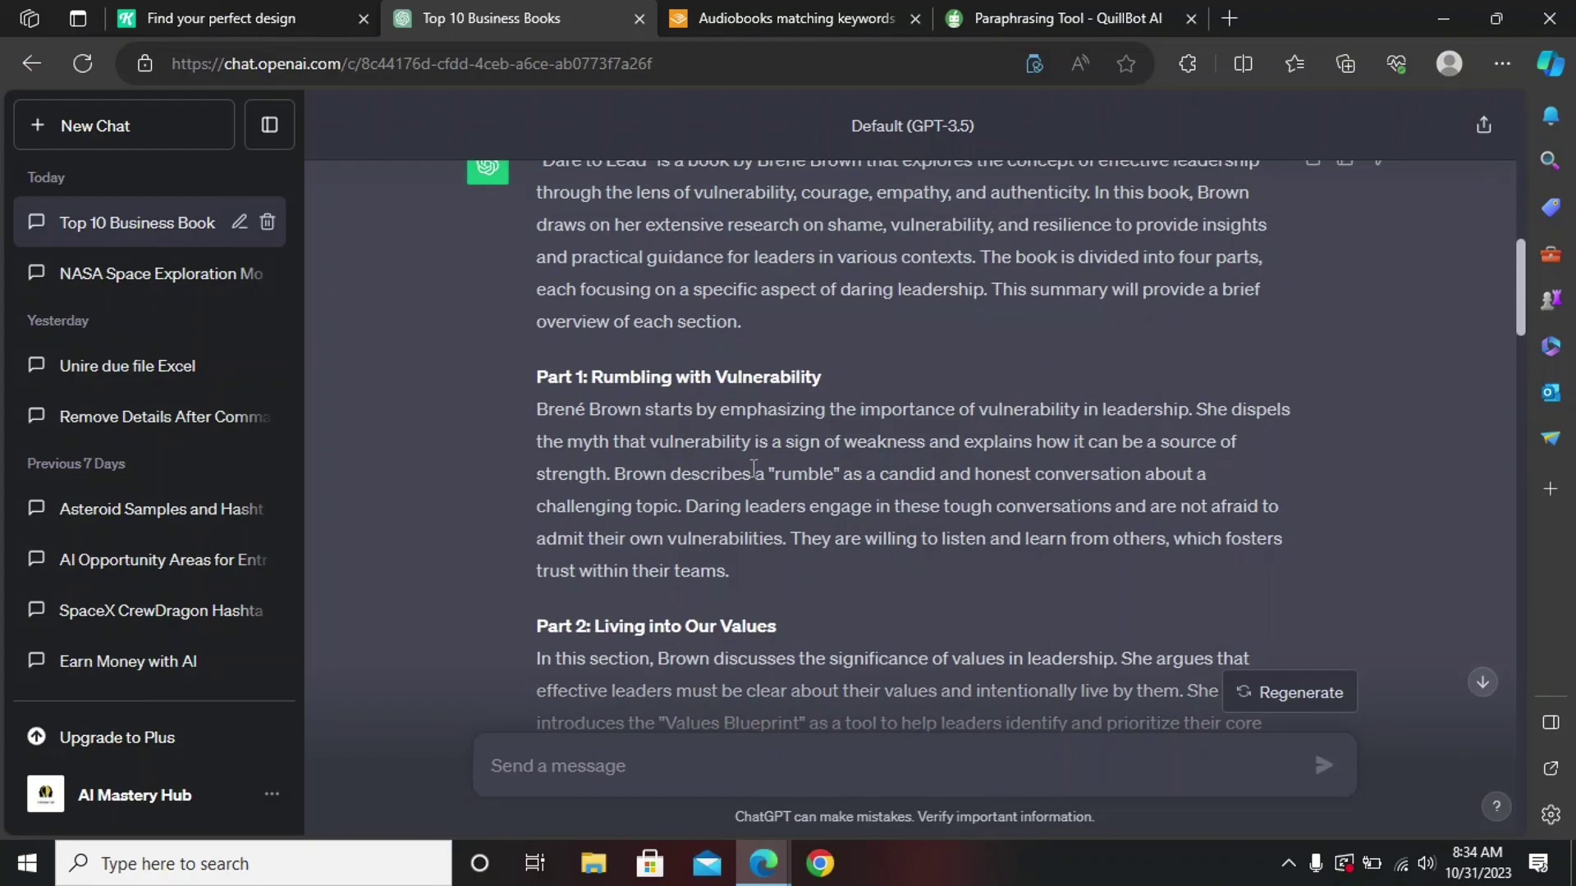
scroll(756, 466, up, 2)
drag(542, 273, 741, 435)
right_click(709, 374)
click(710, 374)
Paste the paragraph into QuillBot and paraphrase it into a 71-word version
click(993, 16)
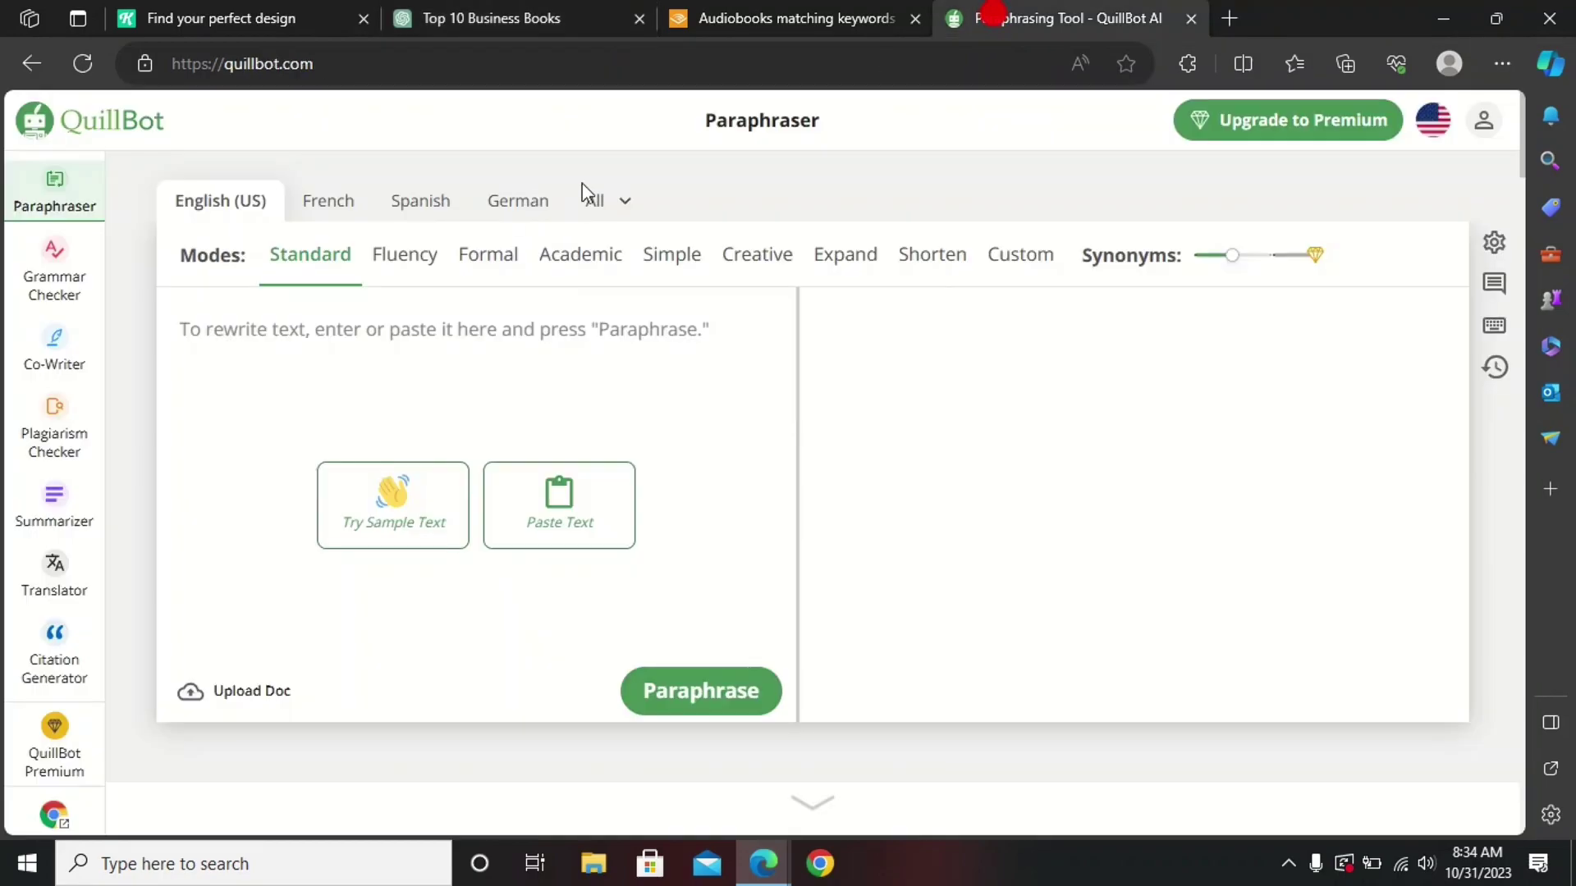
right_click(382, 335)
click(476, 525)
click(688, 683)
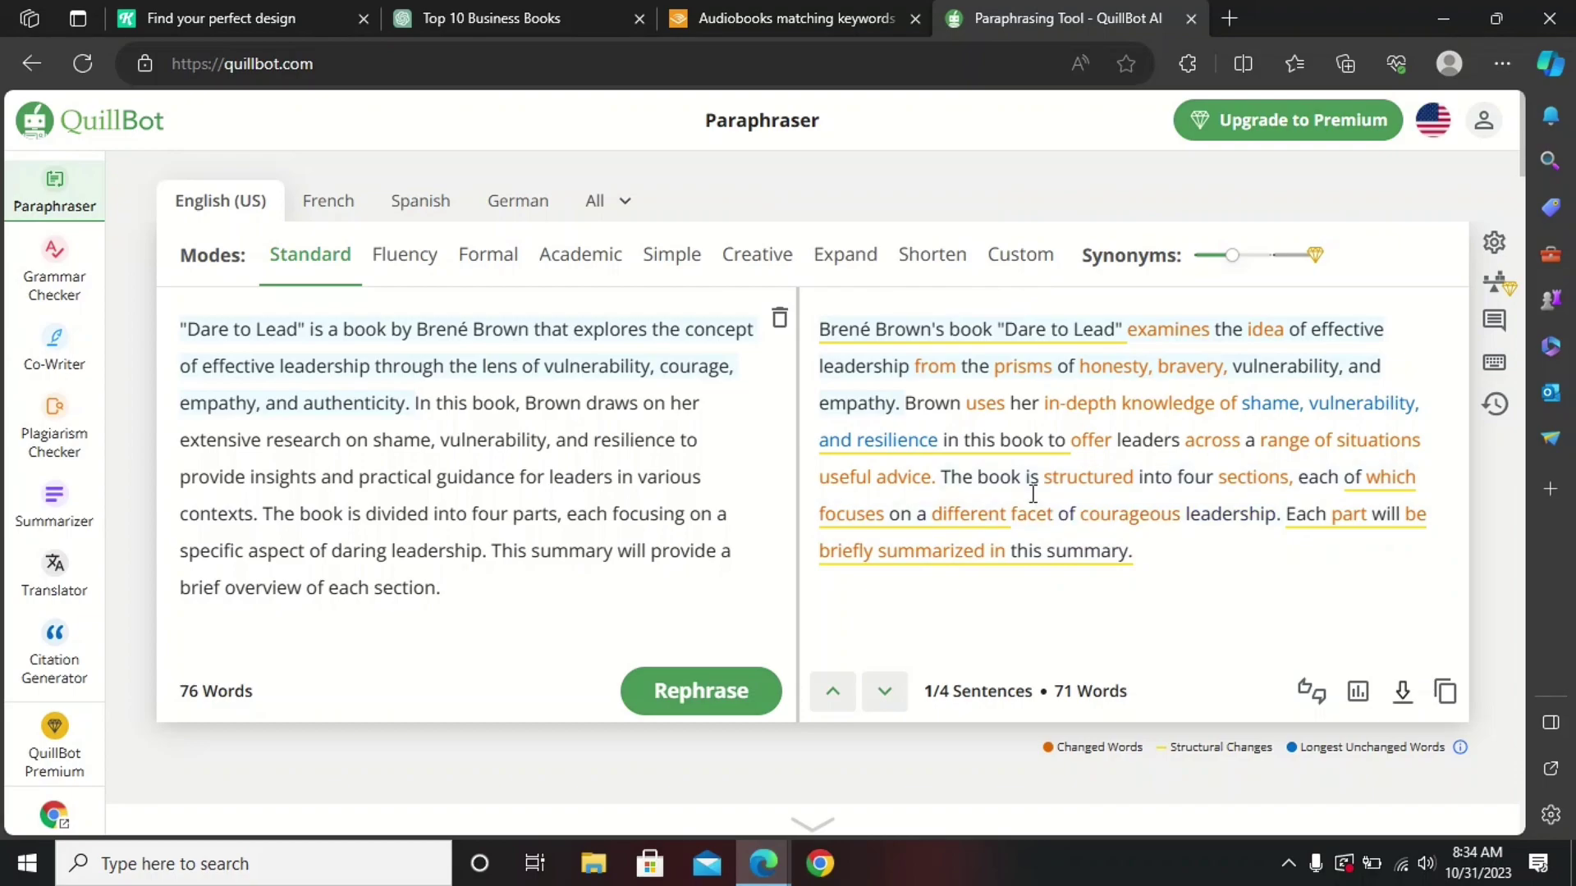
click(513, 12)
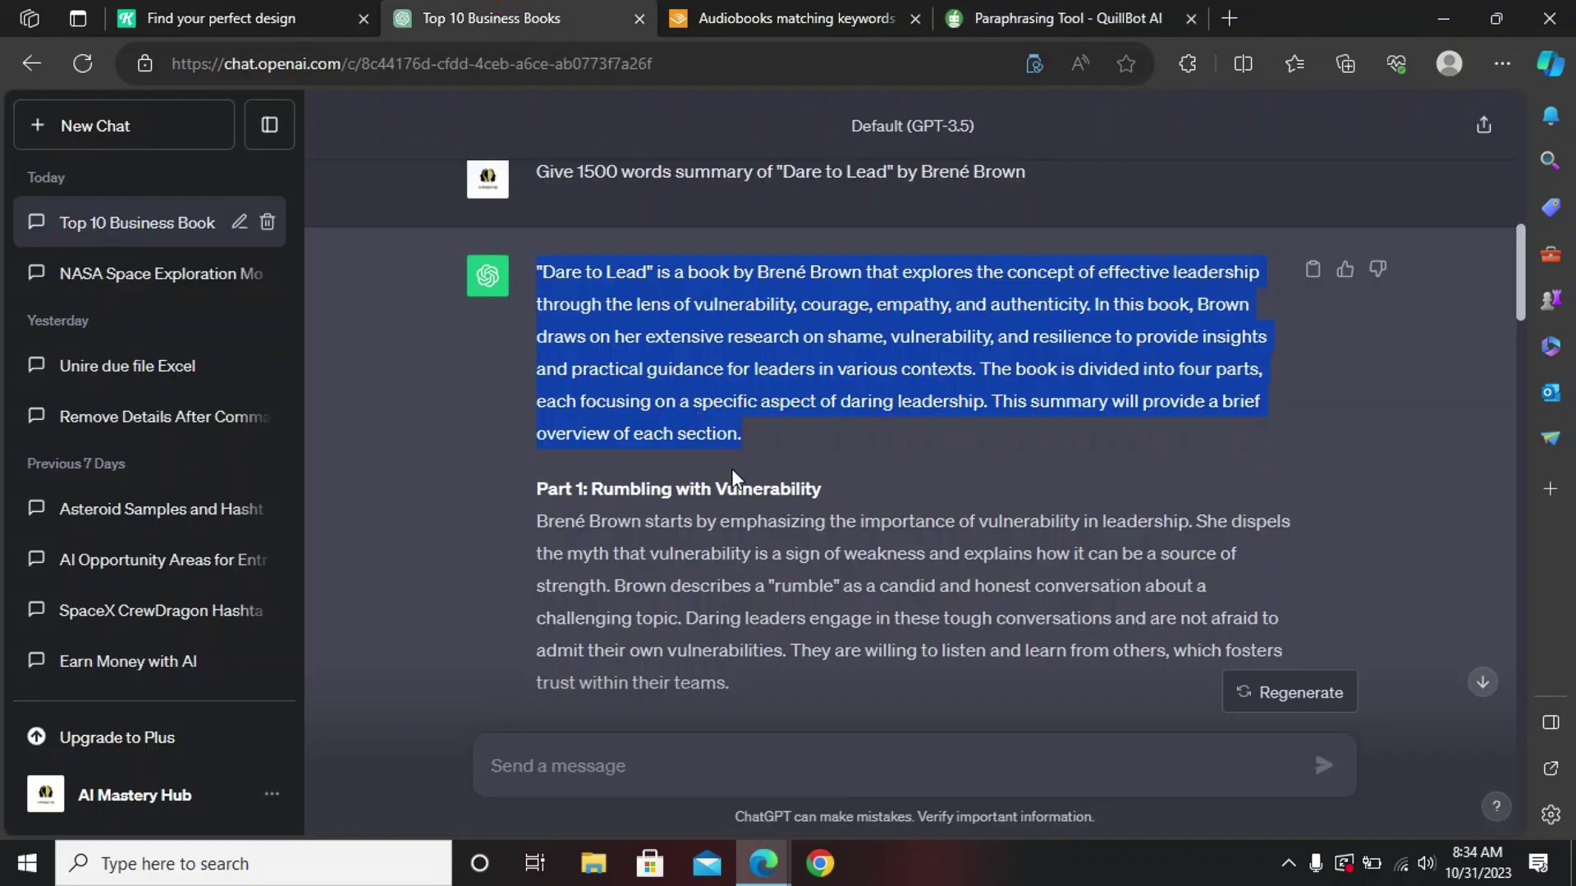
Scroll back through the ChatGPT summary of 'Dare to Lead'
scroll(733, 478, down, 1)
scroll(650, 403, down, 3)
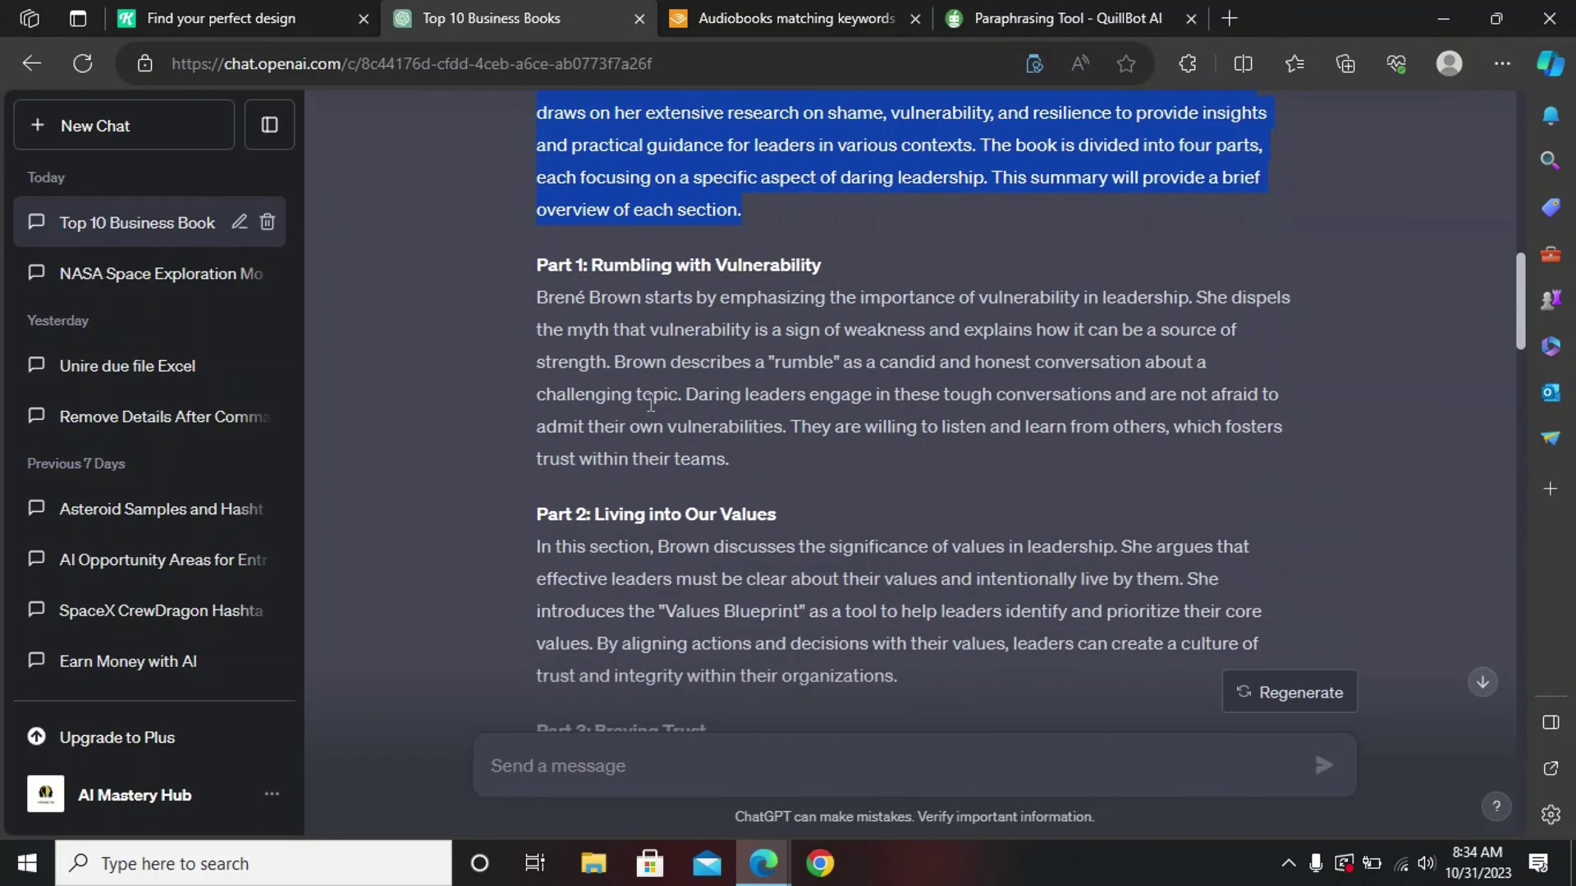
scroll(778, 550, down, 4)
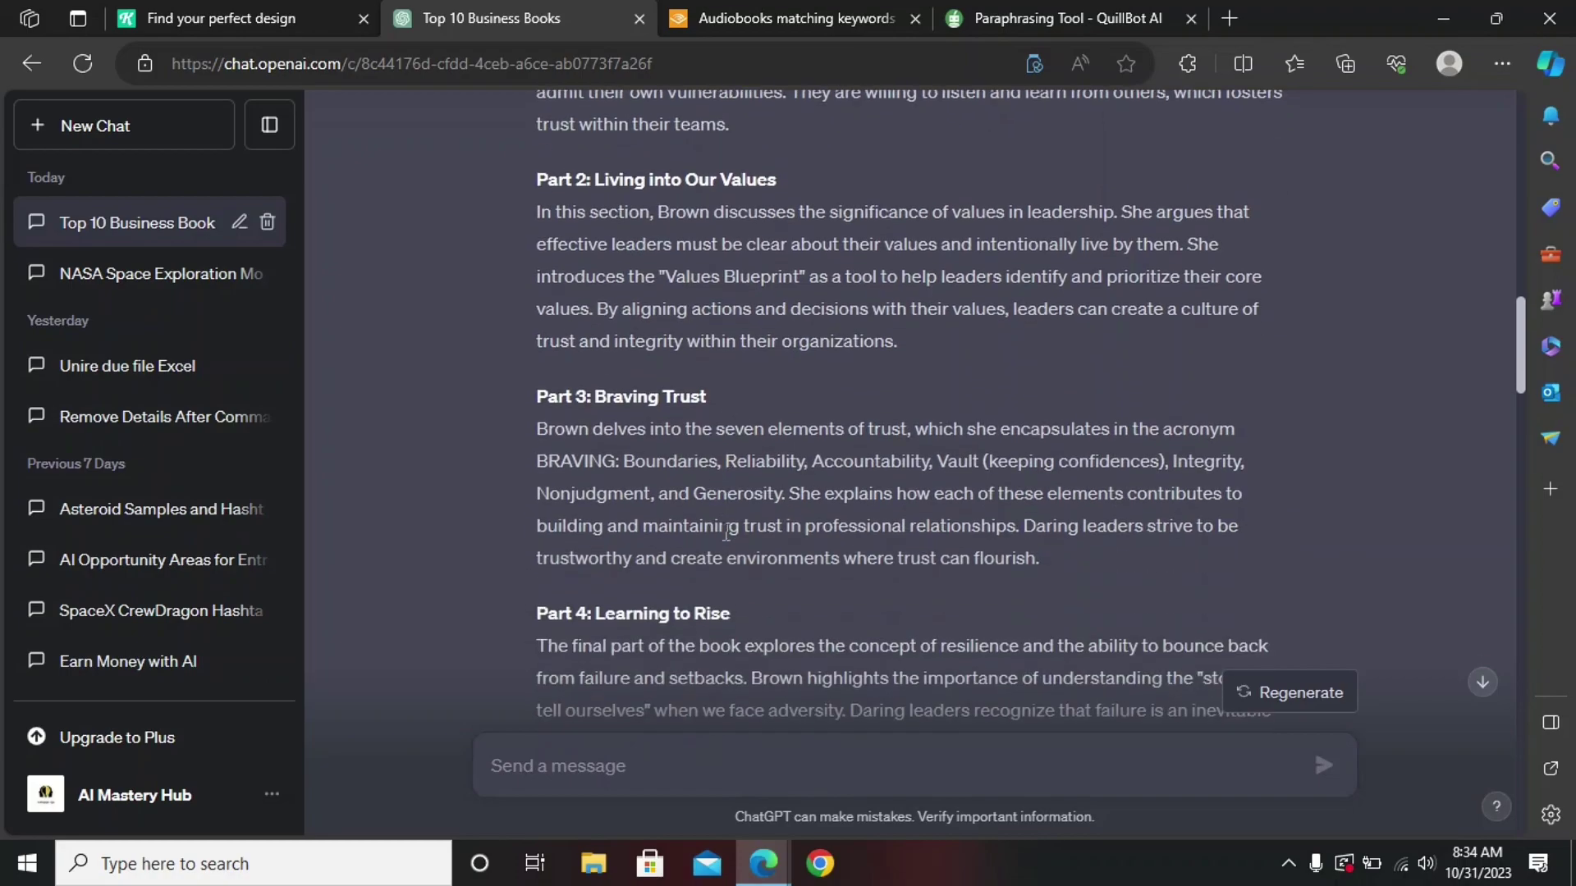
scroll(1012, 622, down, 7)
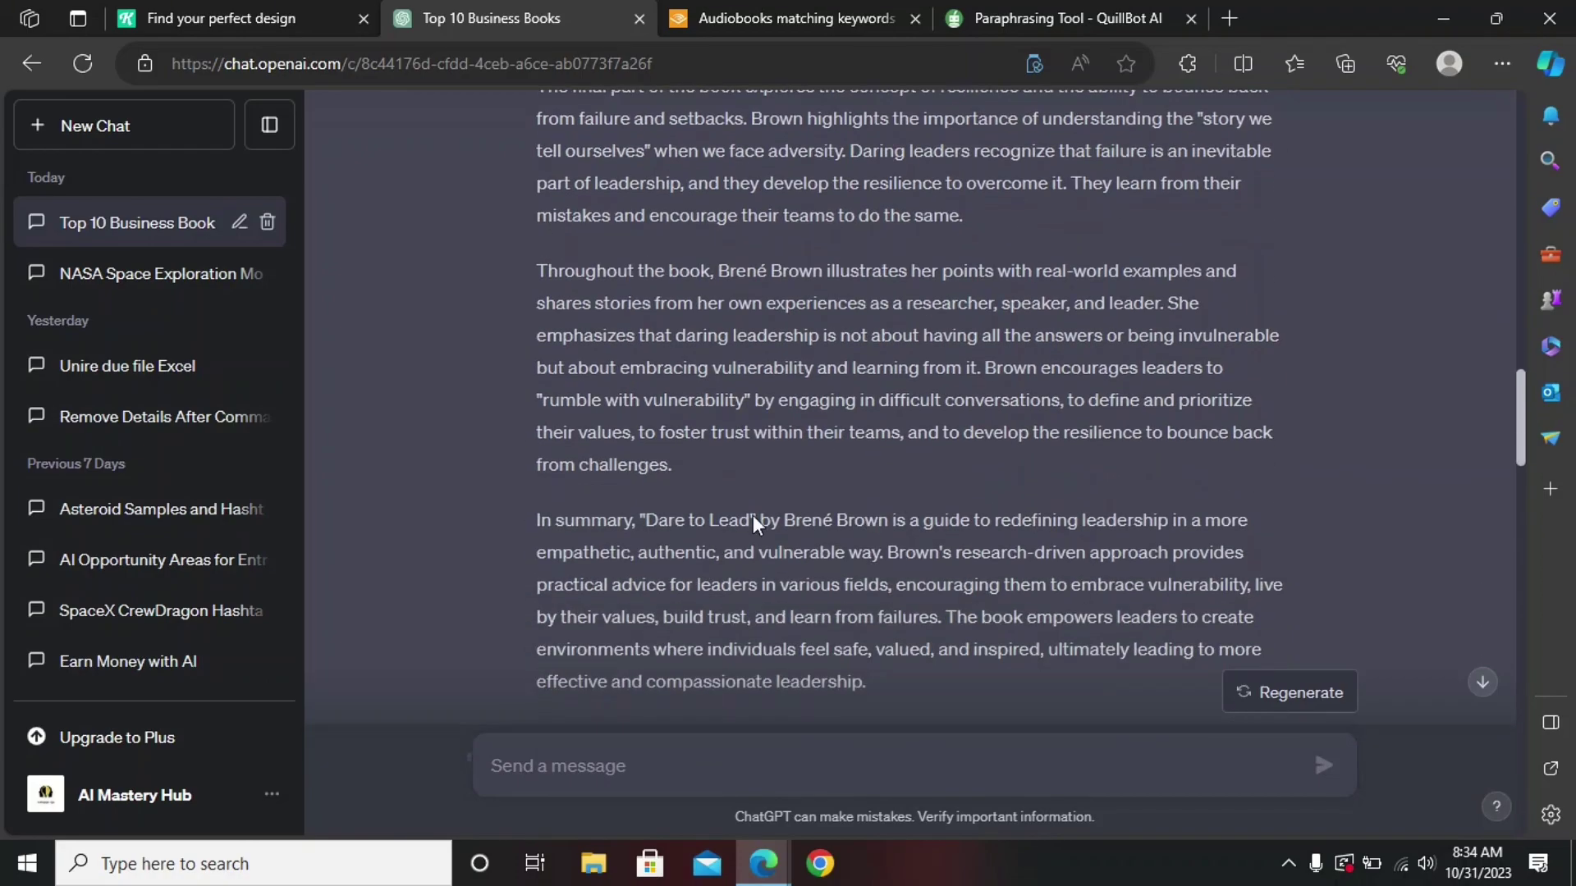
scroll(957, 386, up, 8)
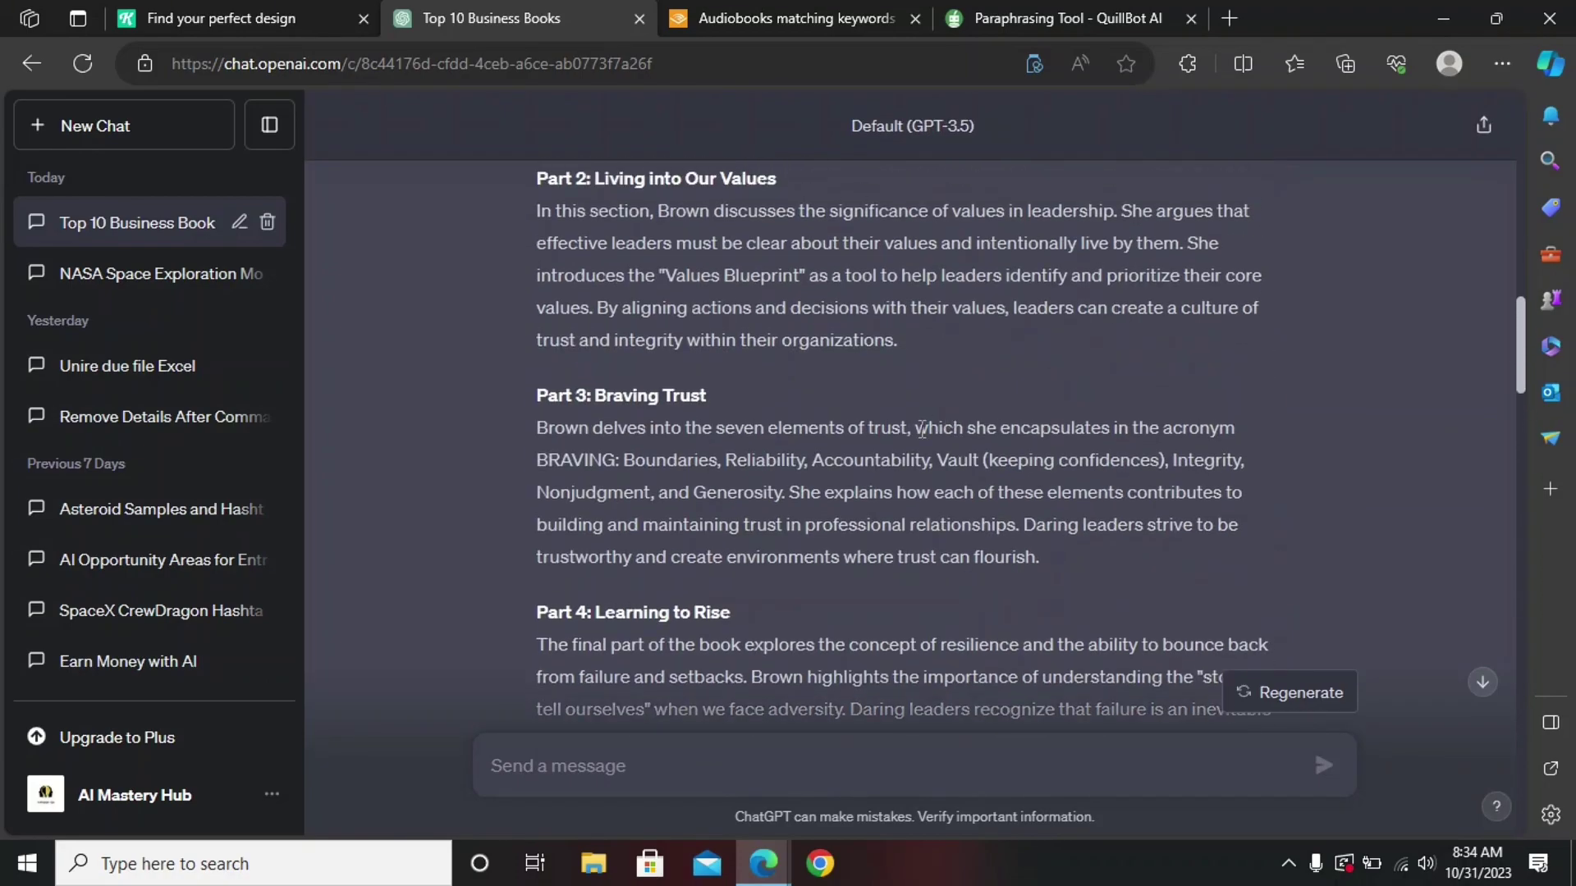
Check the first rewritten sentence of QuillBot's paraphrase, then return to the Kittl gallery
click(1060, 18)
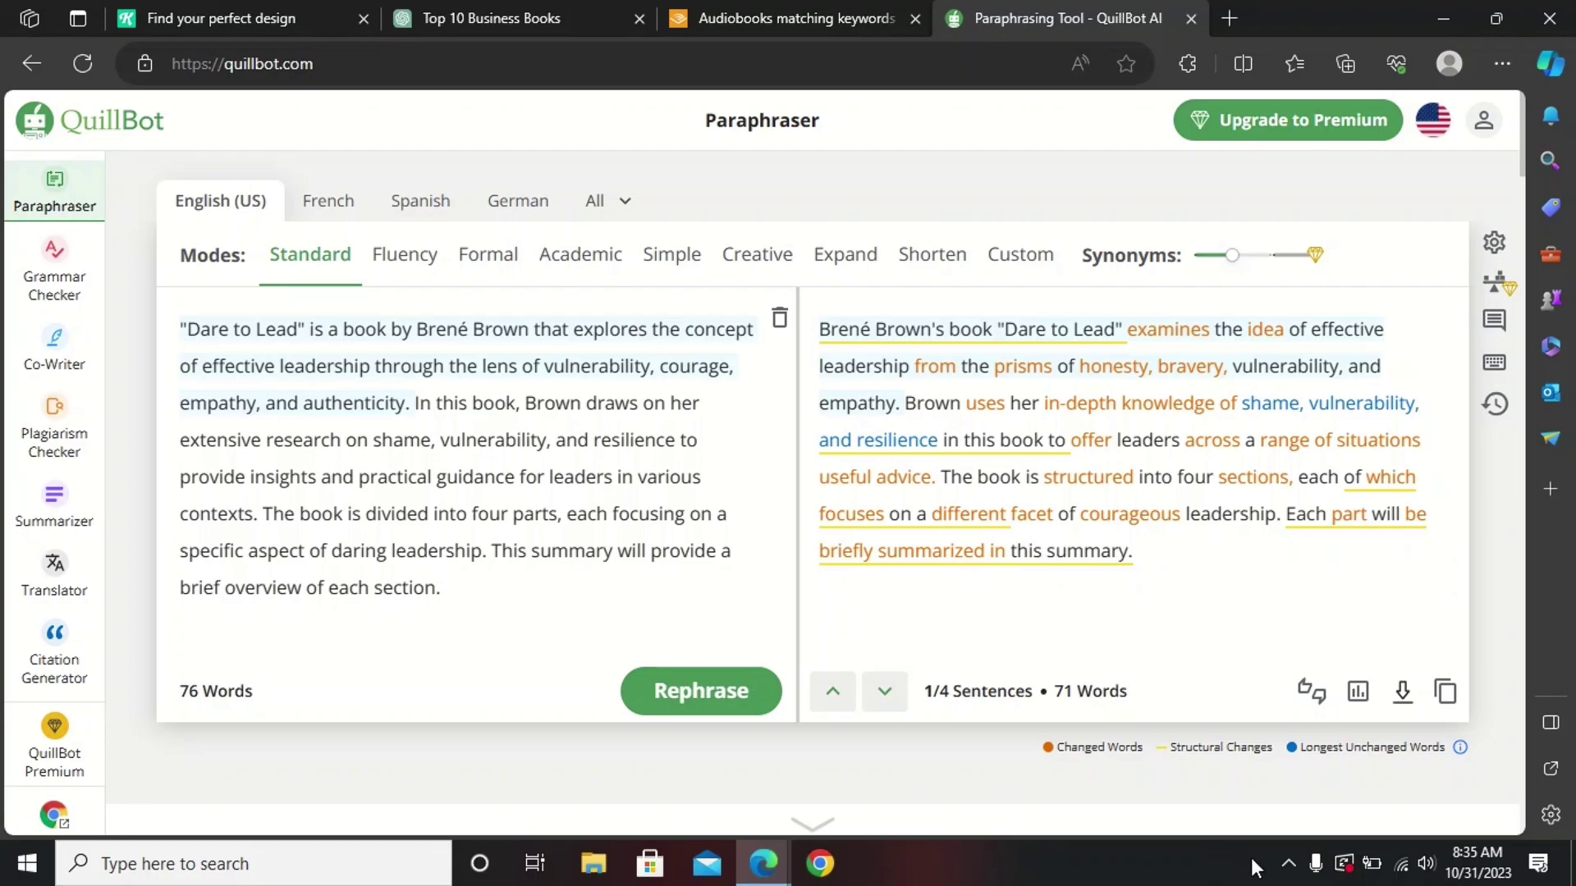
click(1129, 361)
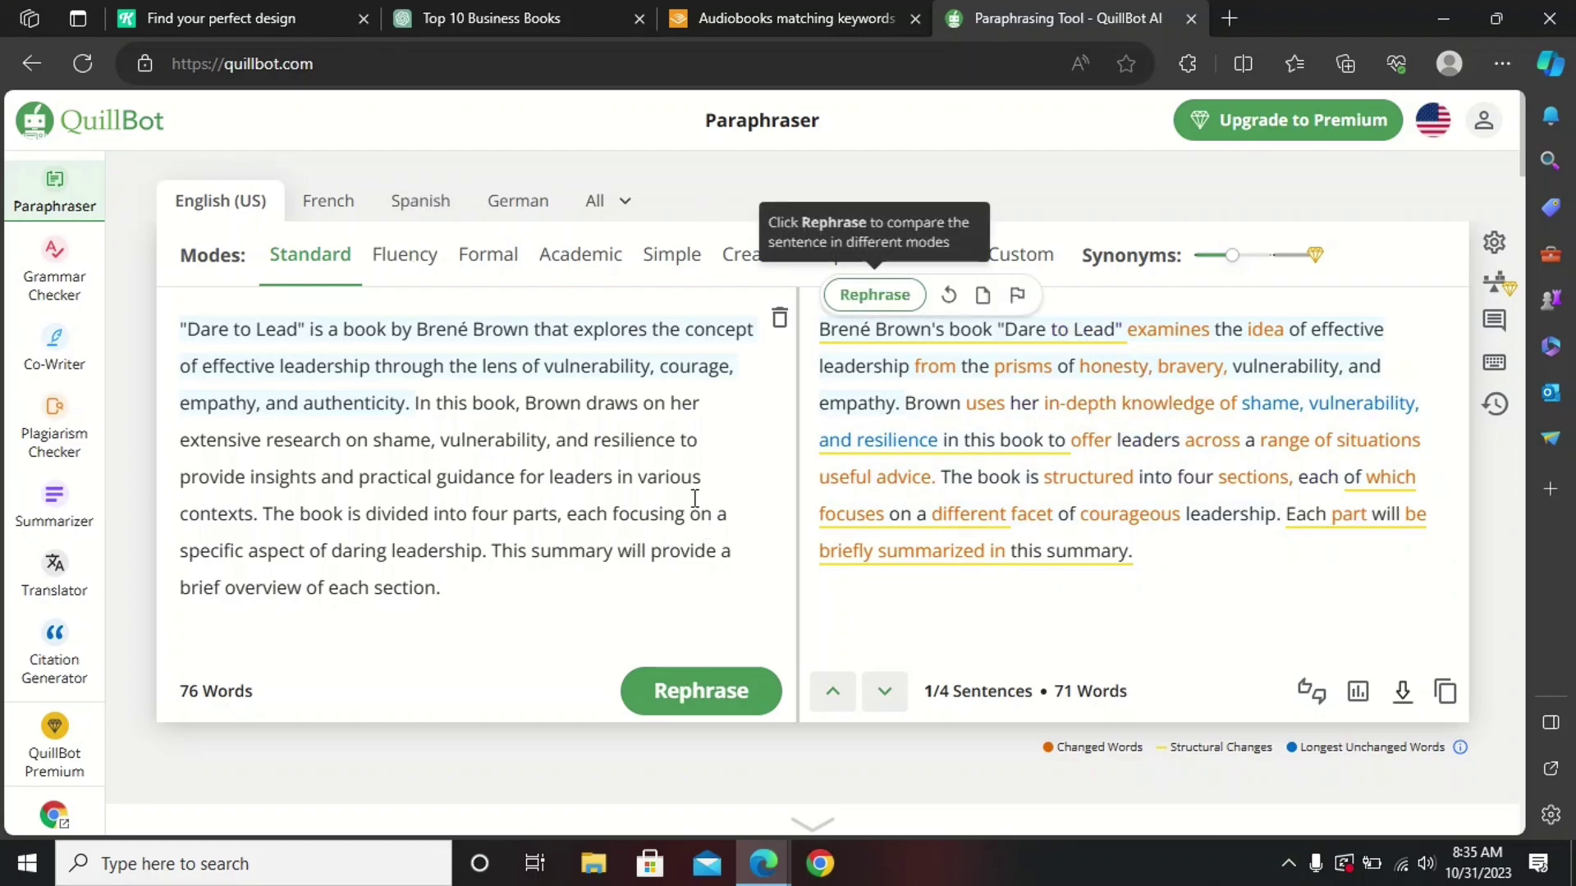
click(712, 447)
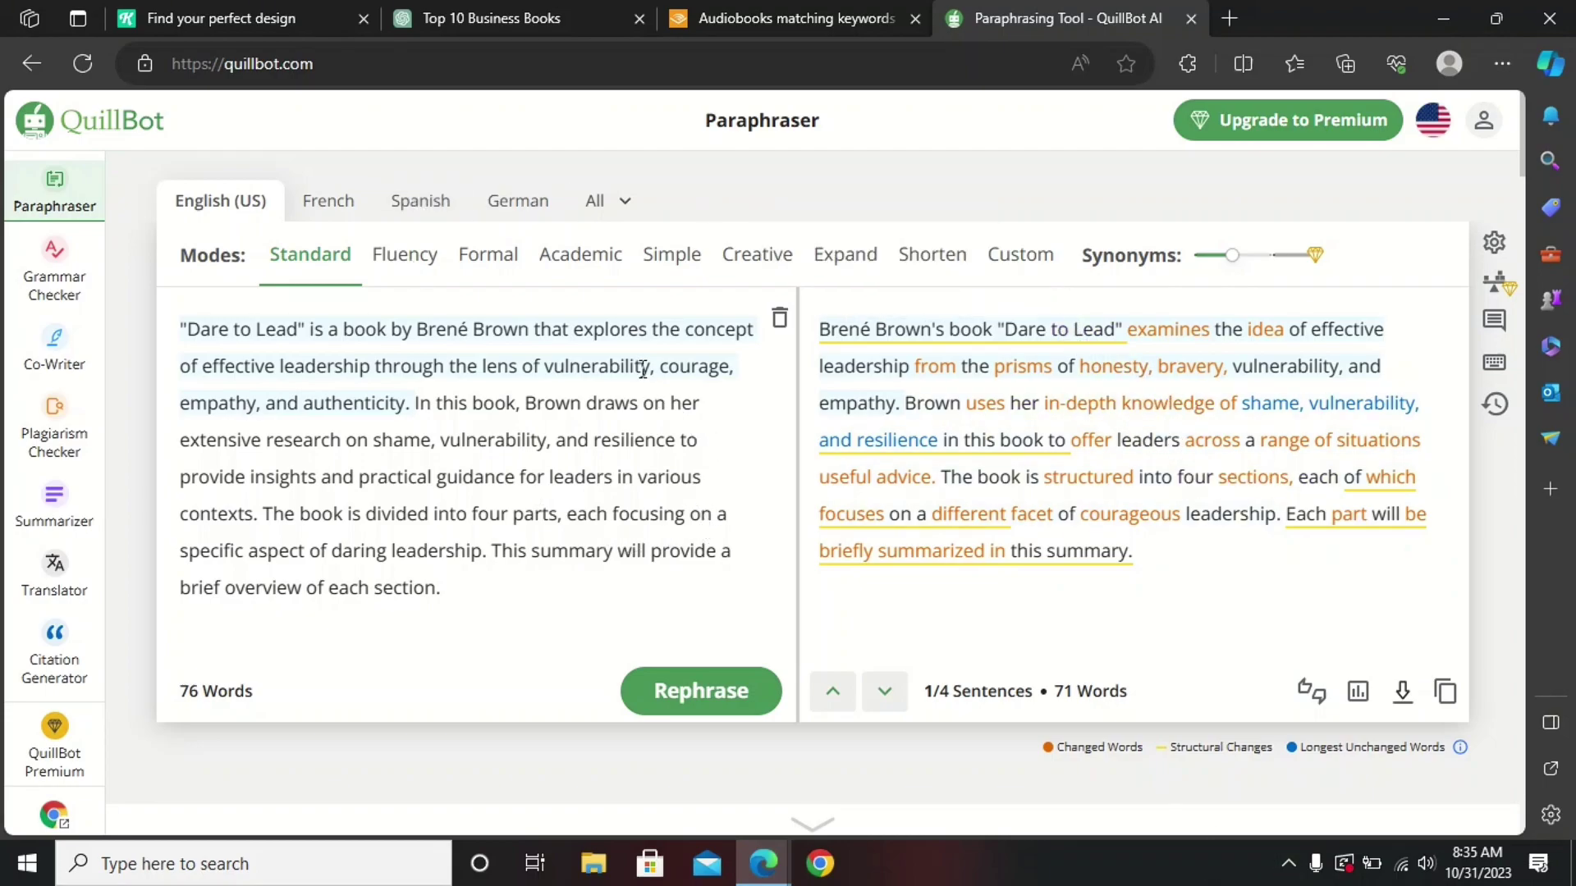
click(209, 17)
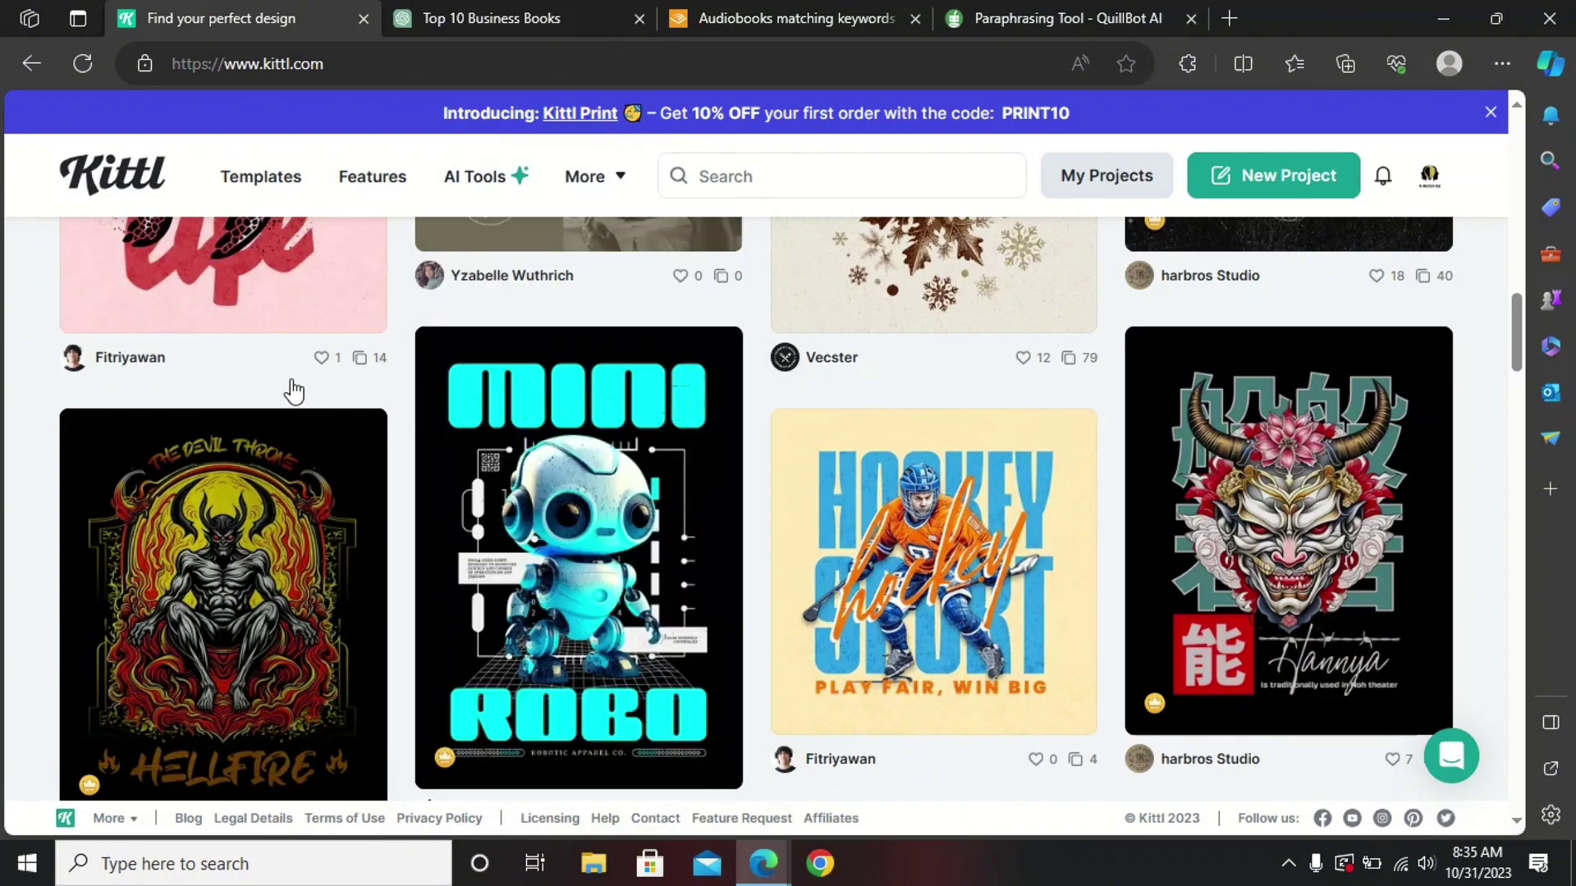
Return to the top of the Kittl gallery and reveal the AI Tools list, including AI Image Generator
scroll(1444, 301, up, 15)
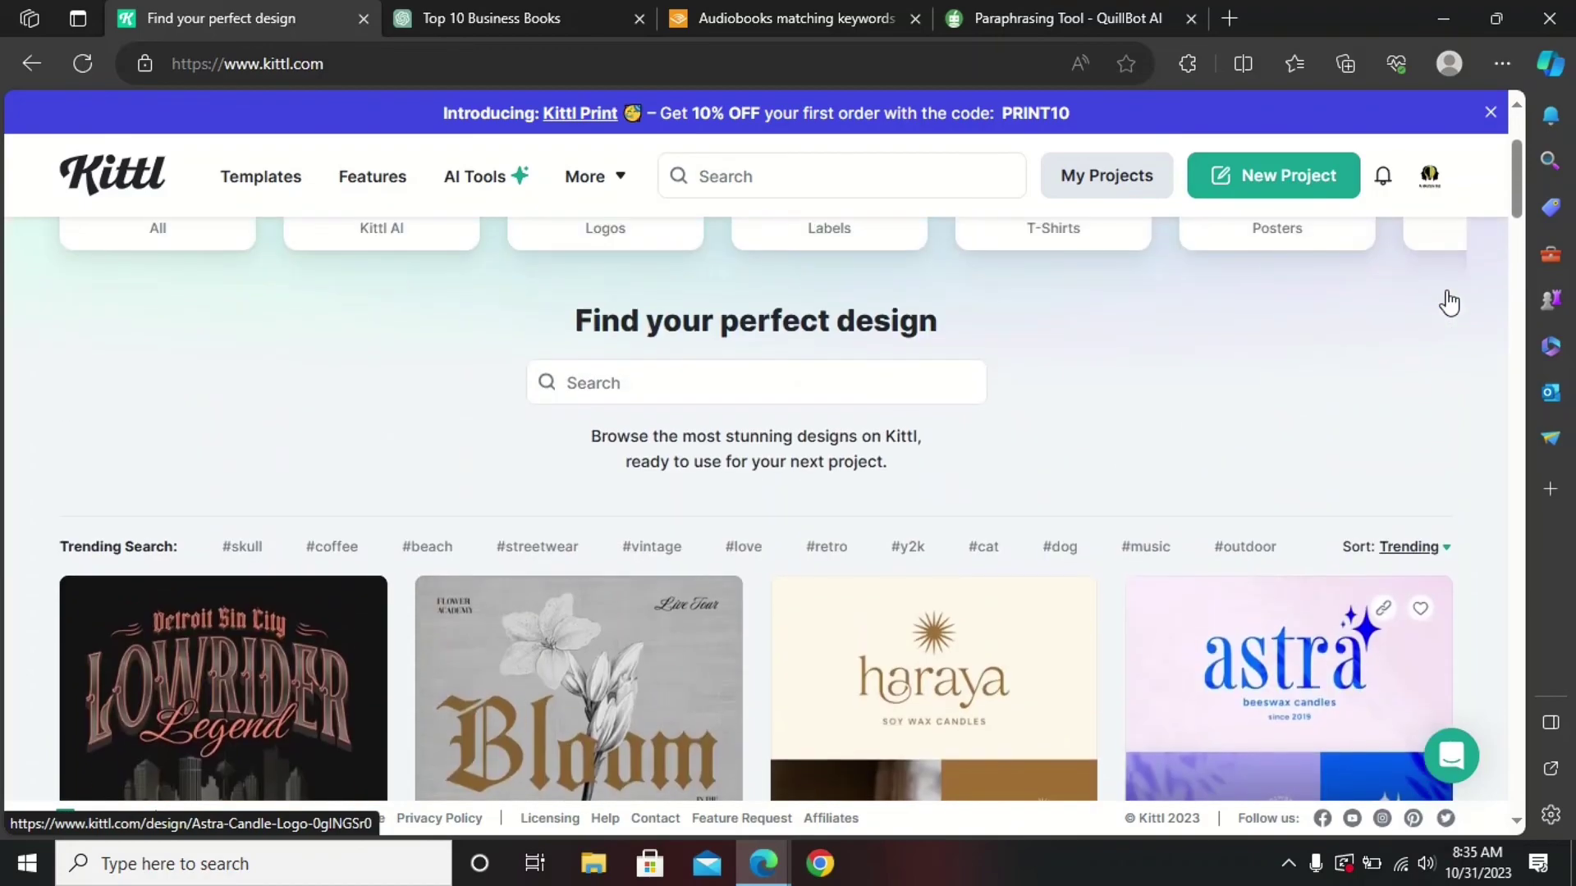
scroll(1248, 370, up, 3)
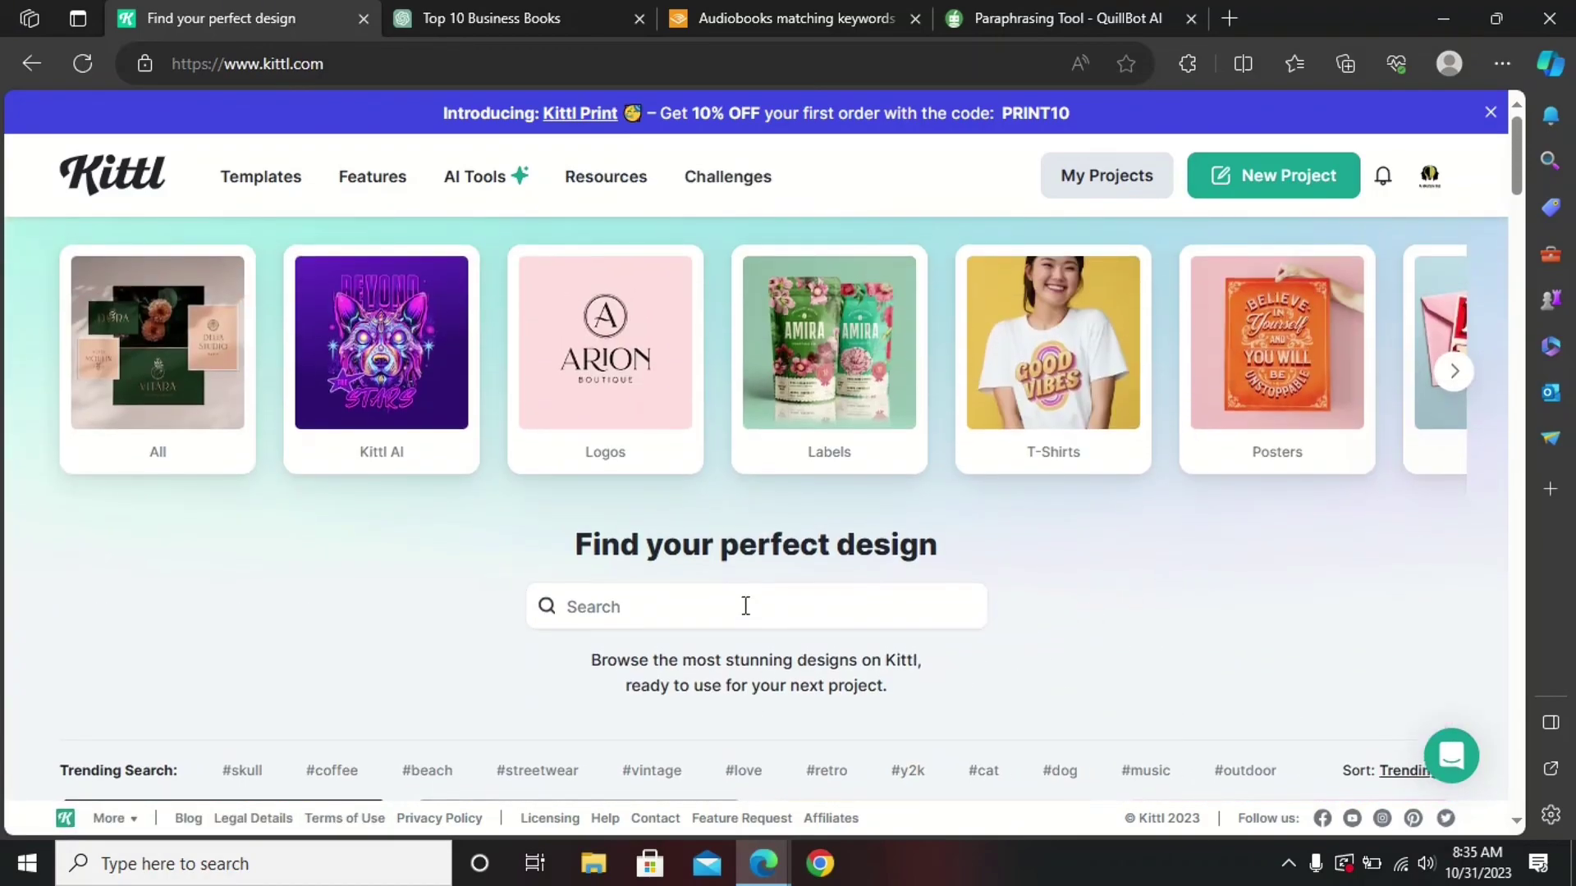
mouse_move(507, 183)
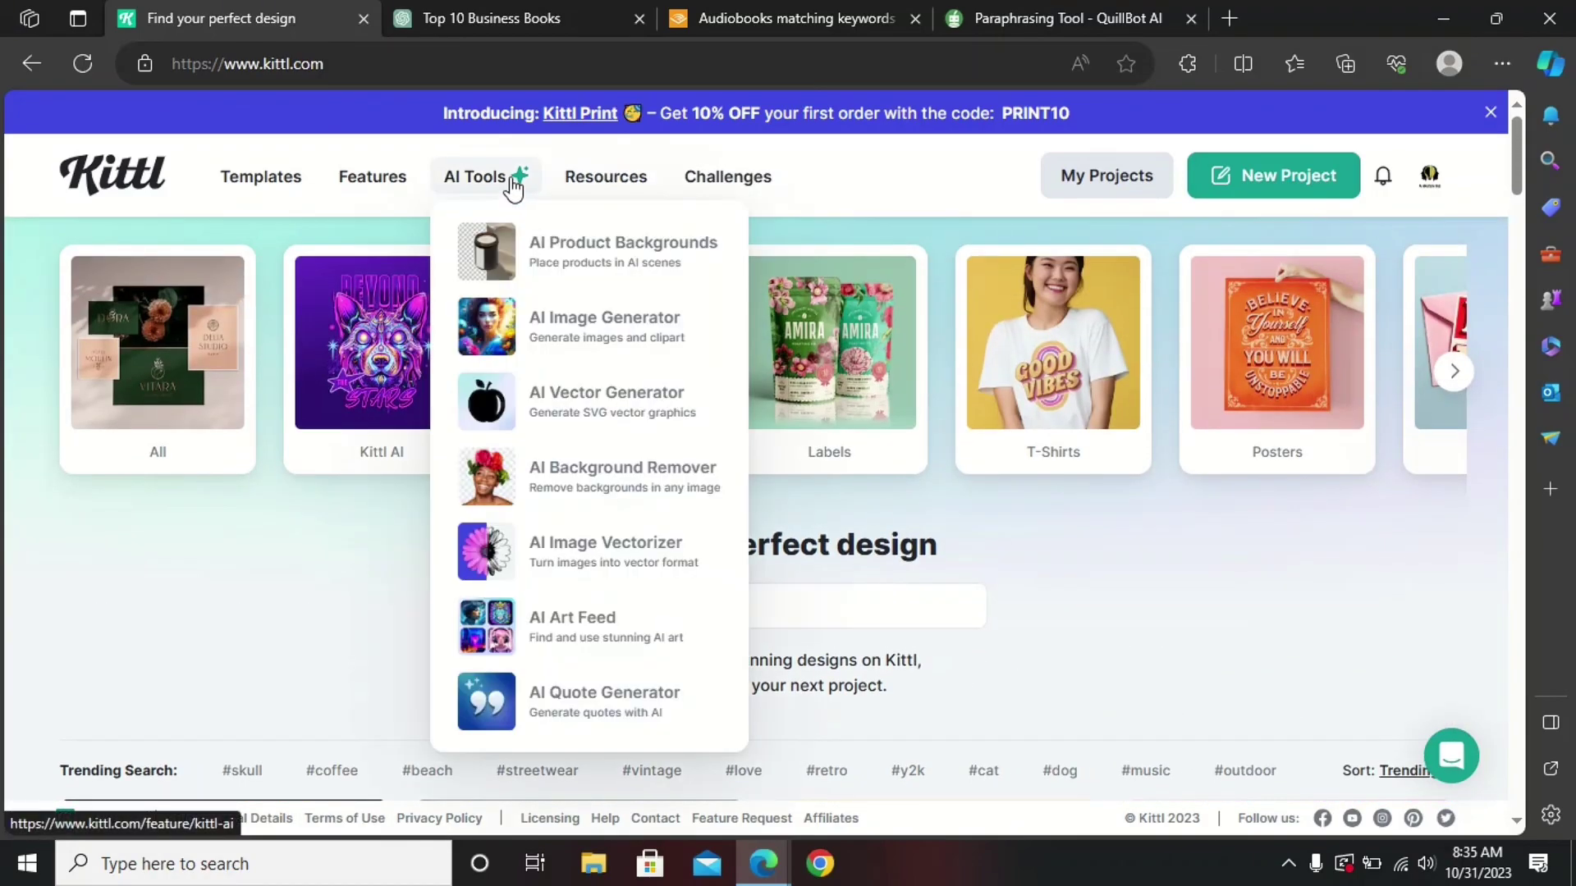